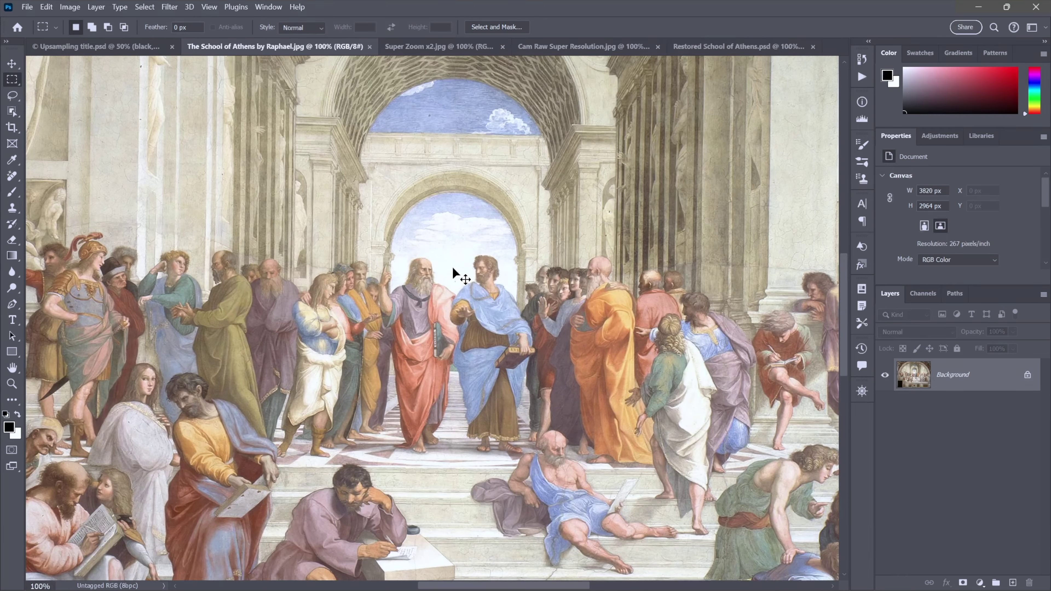
Outline the two central standing figures, the seated writer and the reclining man in turn with rectangular selections, and clear the selection.
left_click_drag(420, 377, 418, 247)
left_click_drag(359, 109, 467, 333)
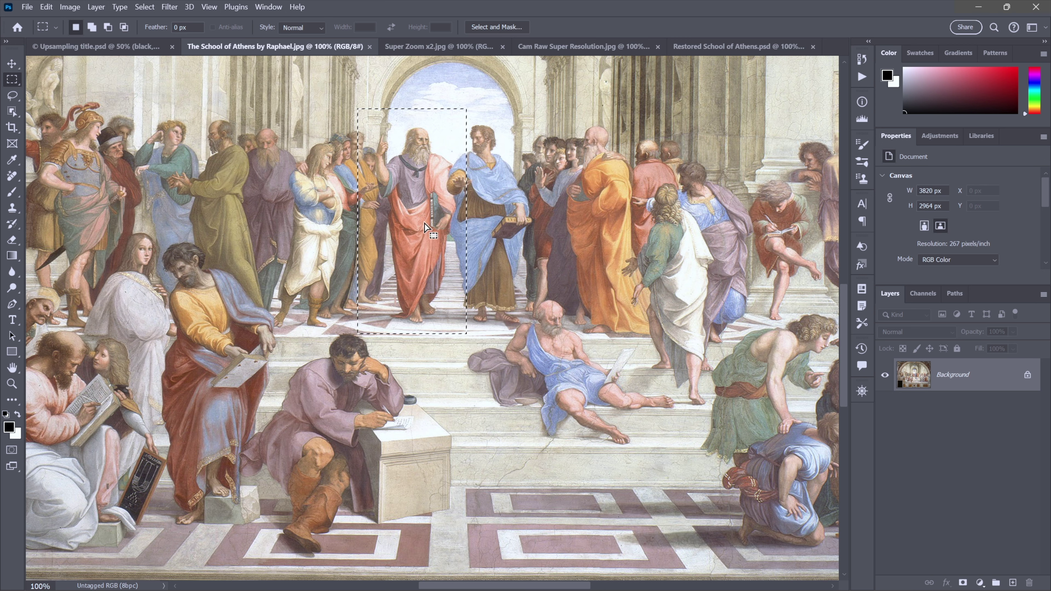
left_click_drag(424, 221, 496, 225)
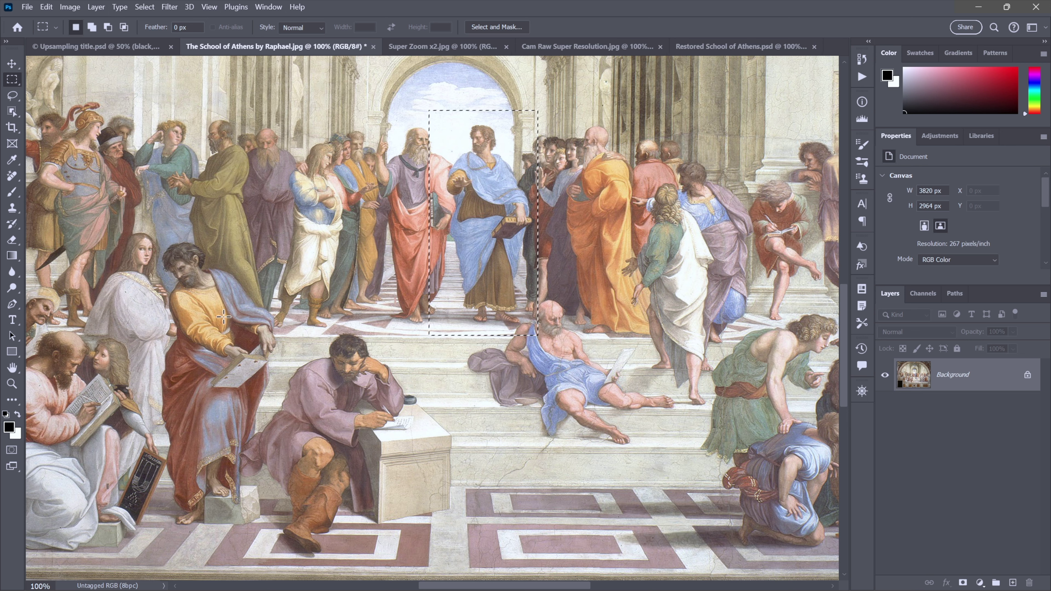
left_click_drag(225, 309, 474, 567)
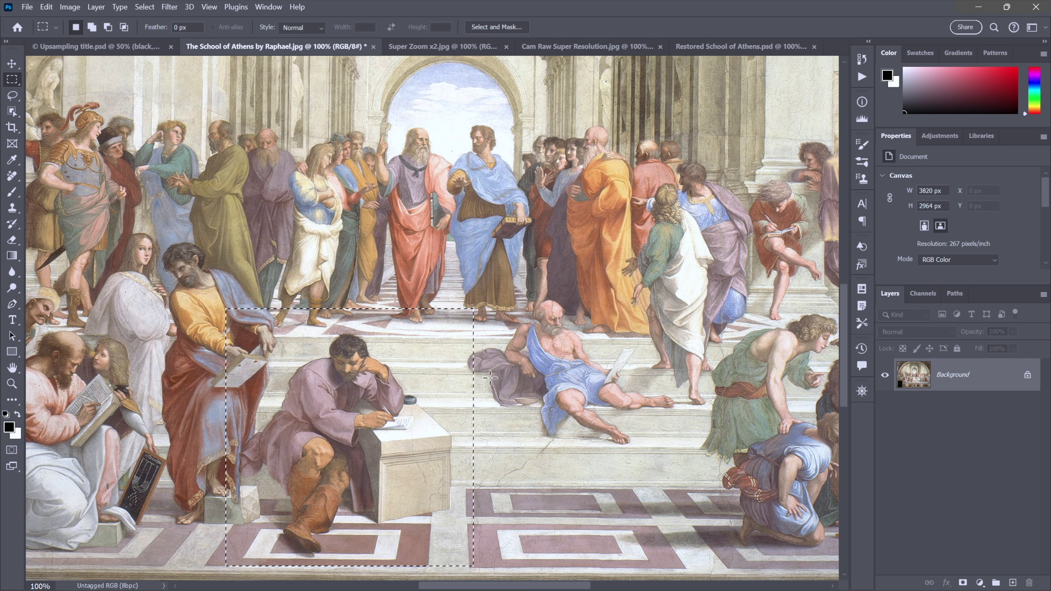
left_click_drag(450, 285, 693, 460)
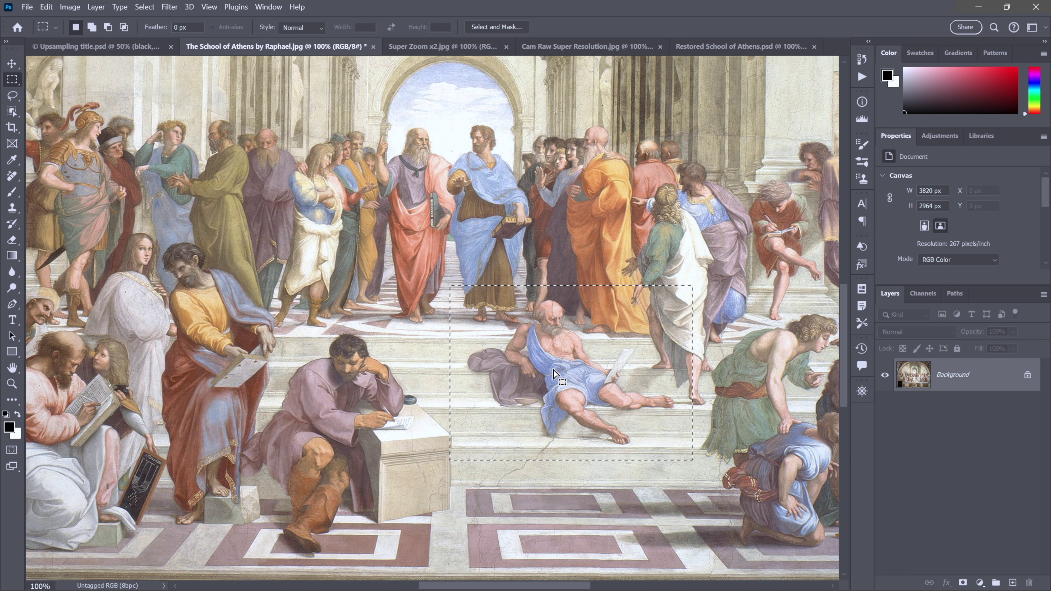
left_click(385, 319)
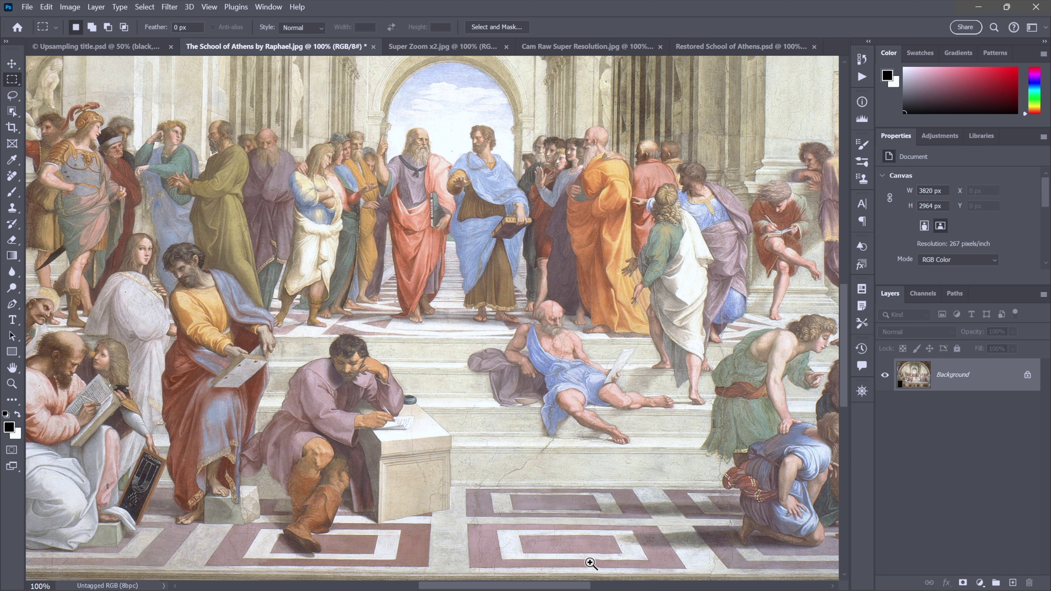
Magnify the cracked floor tiles below the steps to 200%, outline them with a rectangular selection and deselect.
left_click(598, 565, "ctrl")
left_click_drag(544, 517, 513, 465)
left_click_drag(432, 339, 635, 543)
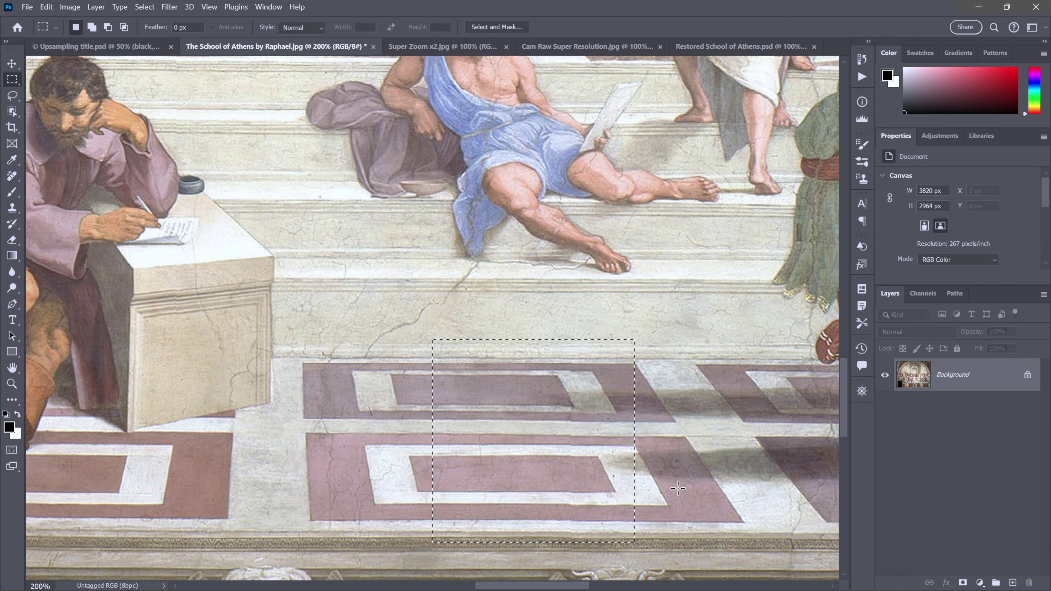
key("ctrl+d")
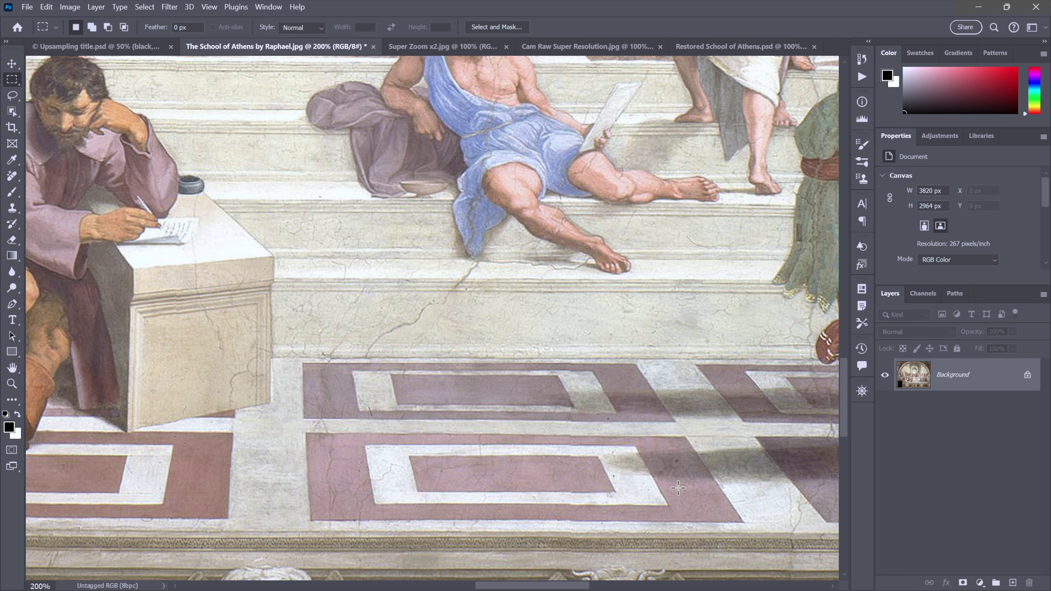
key("ctrl+minus")
key("ctrl+minus")
key("ctrl+minus")
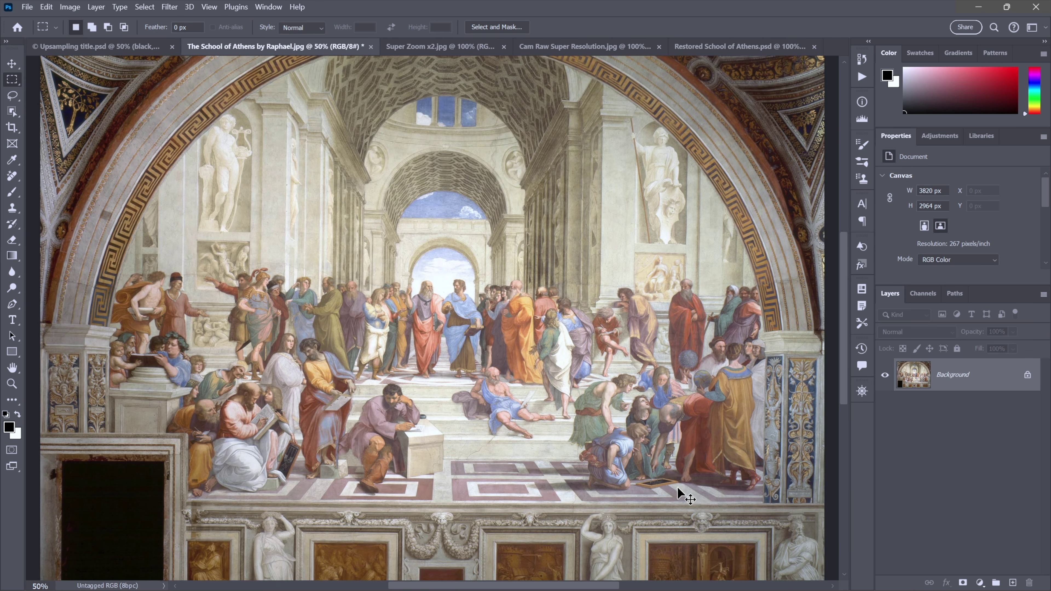
Compare the original fresco at 100% with Restored School of Athens.psd and return to the original image.
key("ctrl+plus")
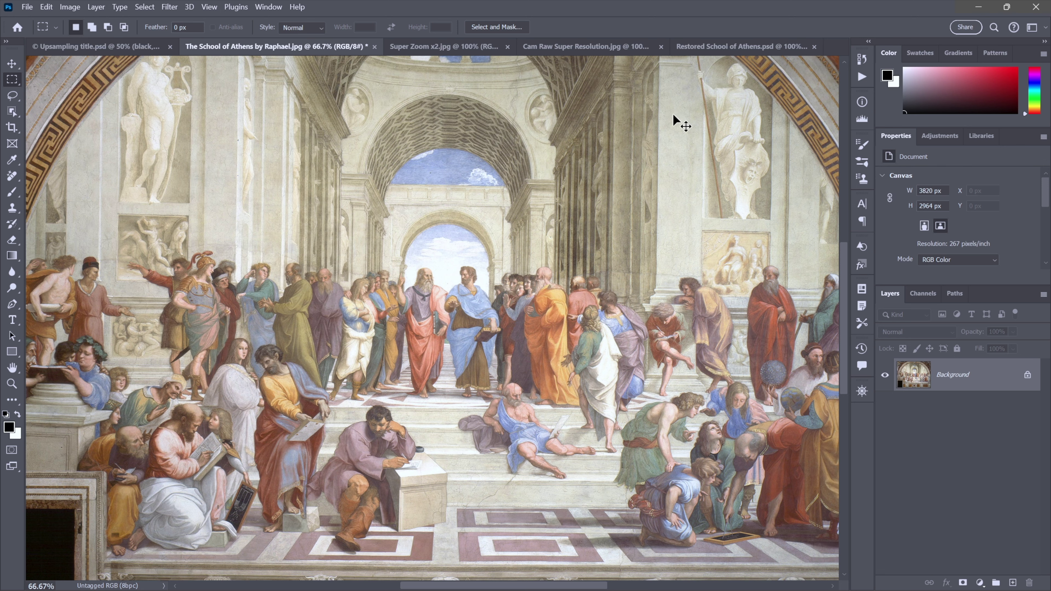
key("ctrl+1")
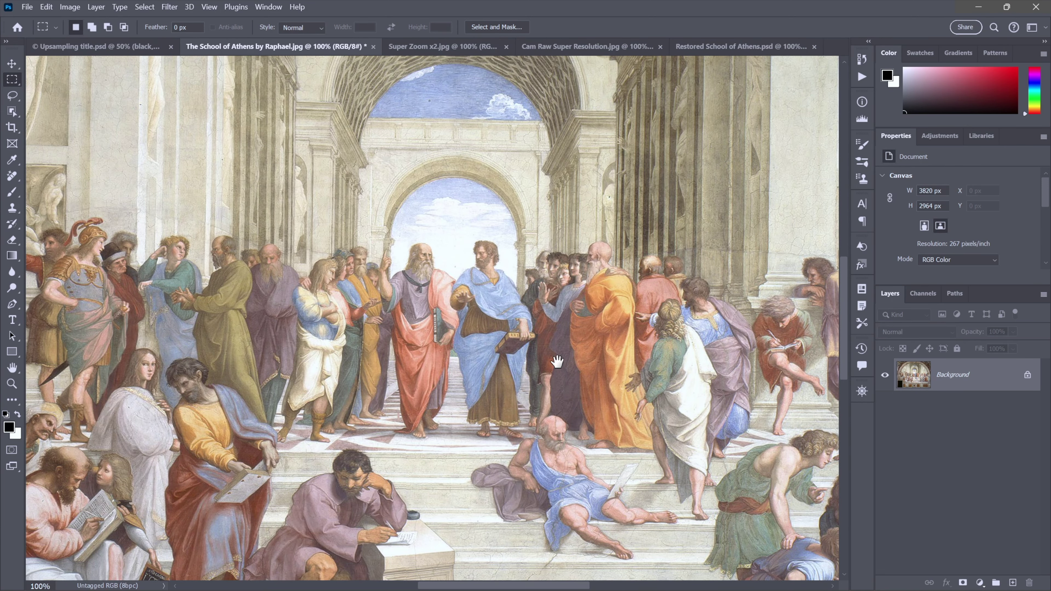
left_click_drag(551, 361, 541, 233)
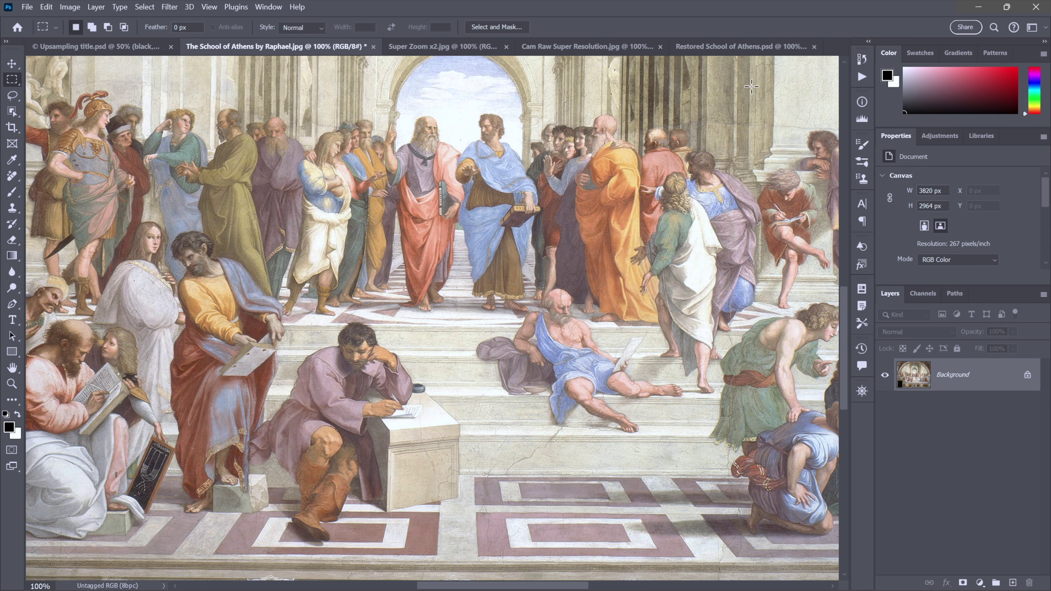
left_click(701, 49)
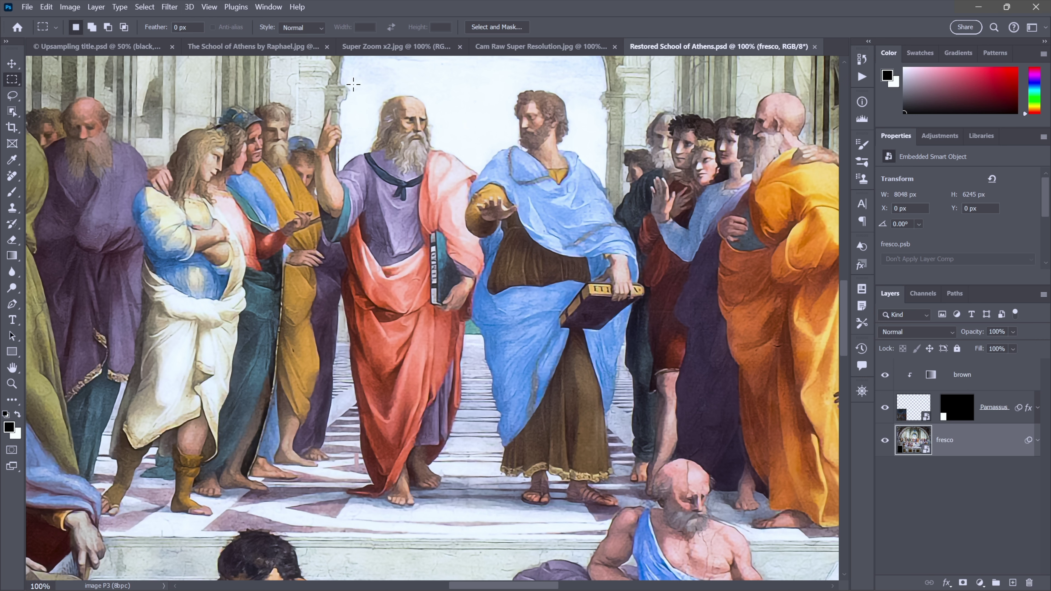
left_click(222, 46)
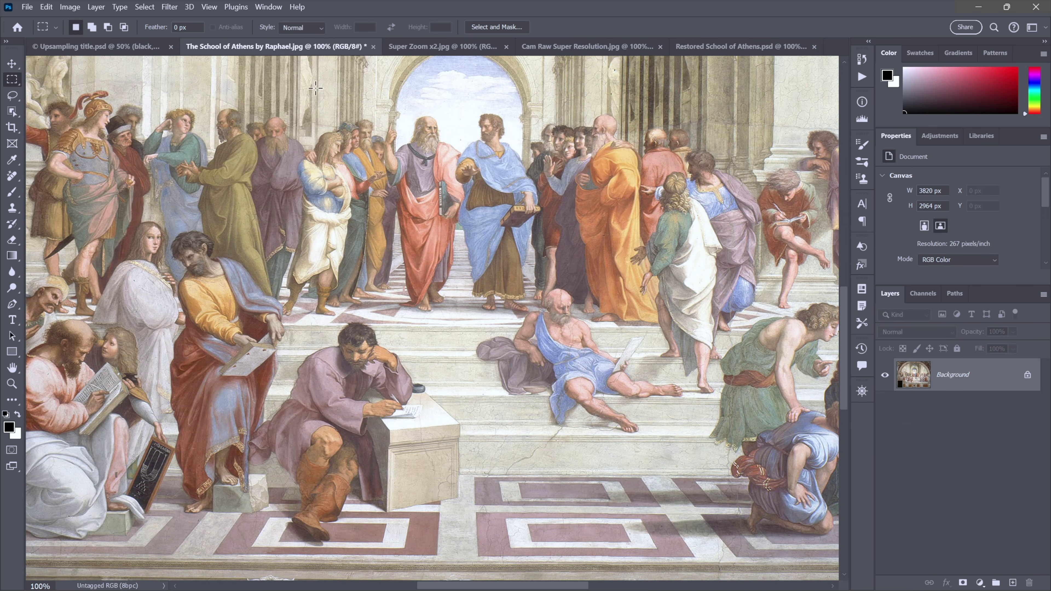
Open Neural Filters for the original fresco image and enable the Super Zoom filter.
left_click(168, 7)
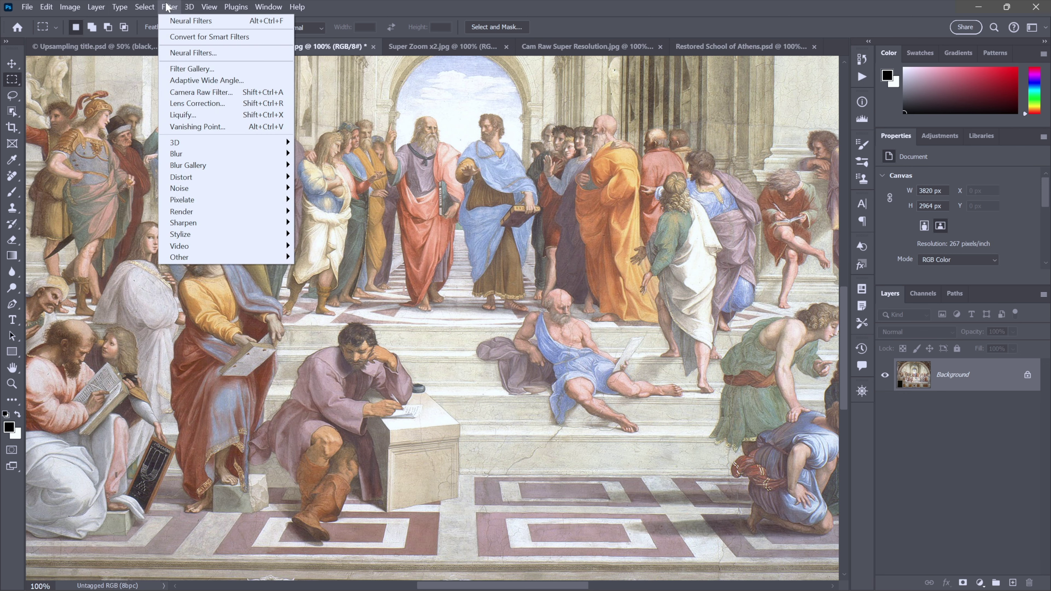
left_click(239, 56)
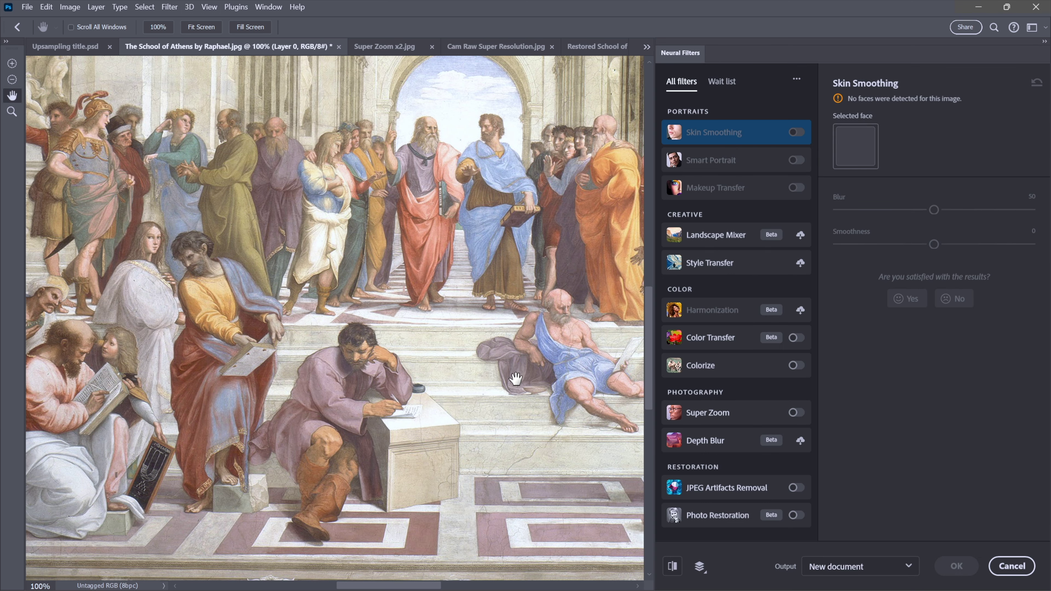
left_click(796, 413)
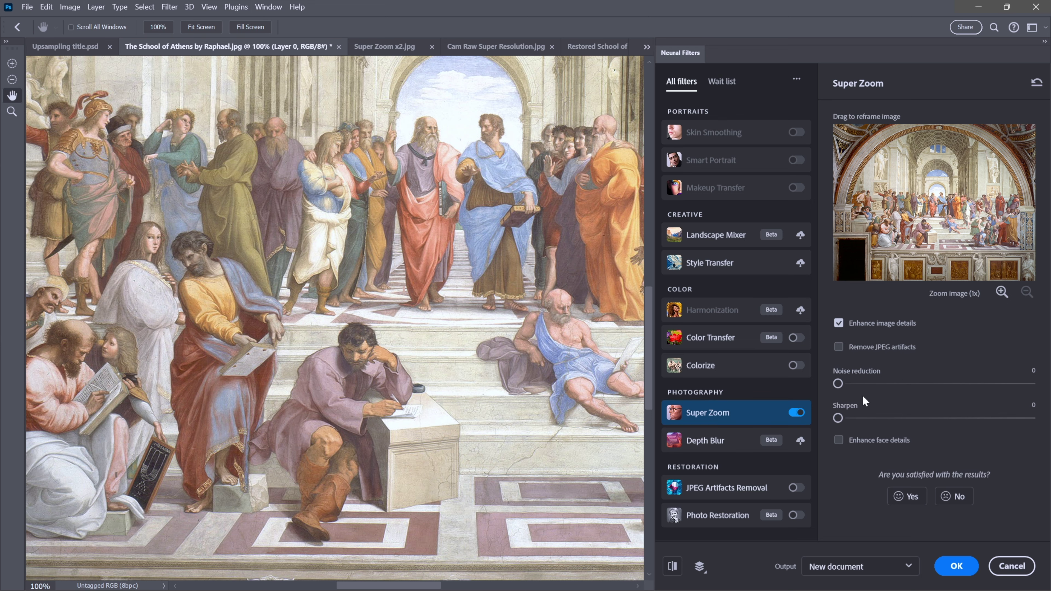
left_click_drag(520, 325, 420, 299)
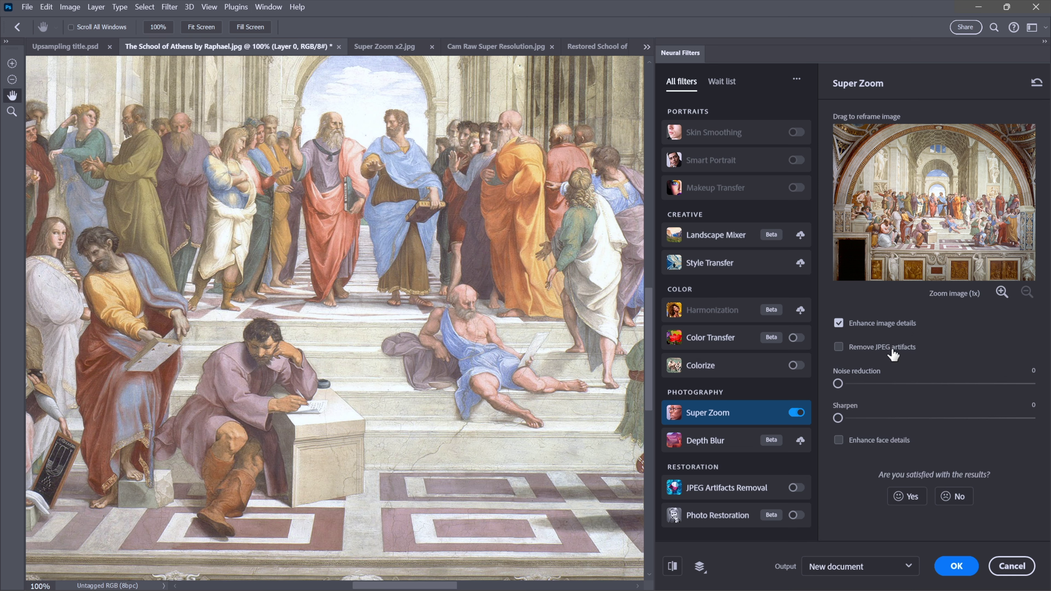
Configure Super Zoom with Remove JPEG artifacts on, noise reduction 10 and sharpen 5, and zoom the image to 2x.
left_click(840, 348)
key("ctrl+plus")
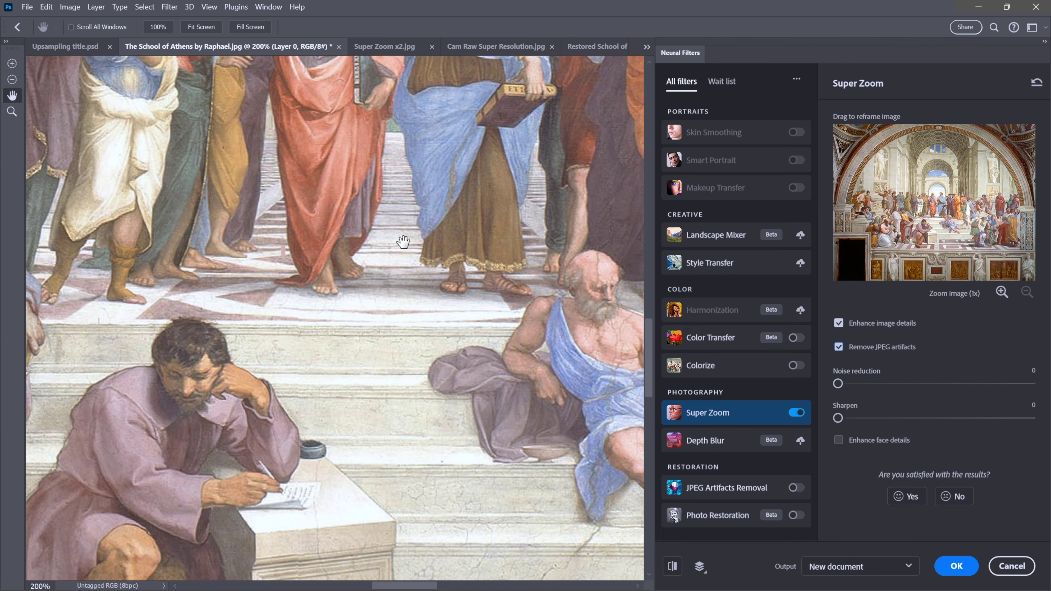
left_click_drag(444, 191, 322, 414)
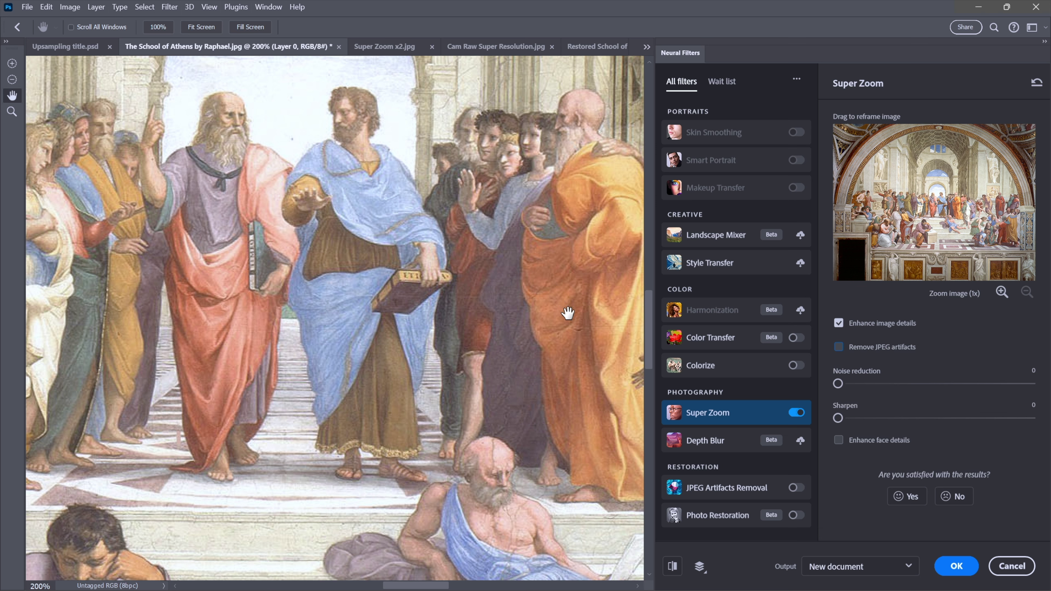
left_click(839, 347)
left_click(839, 384)
left_click_drag(841, 385, 902, 386)
left_click_drag(838, 417, 871, 420)
left_click(1002, 292)
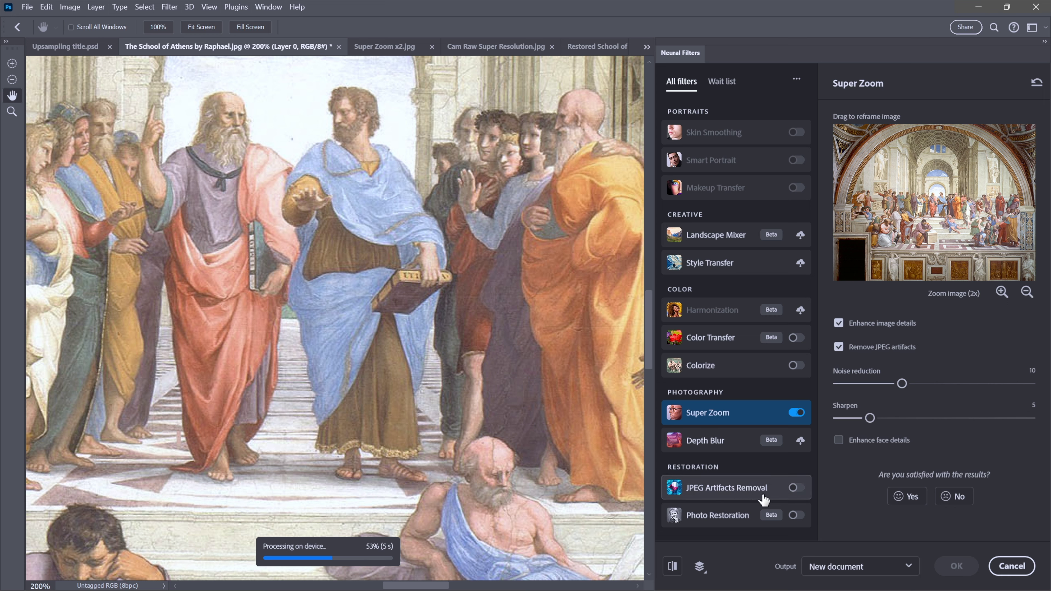
mouse_move(764, 500)
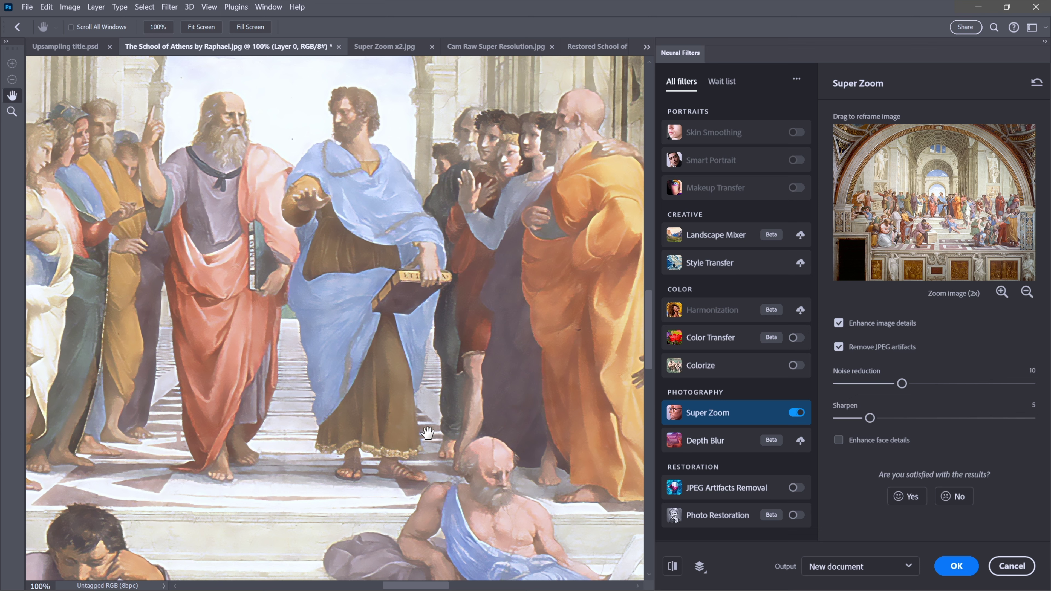
Check the output options for the Super Zoom result and cancel the Neural Filters.
left_click(876, 565)
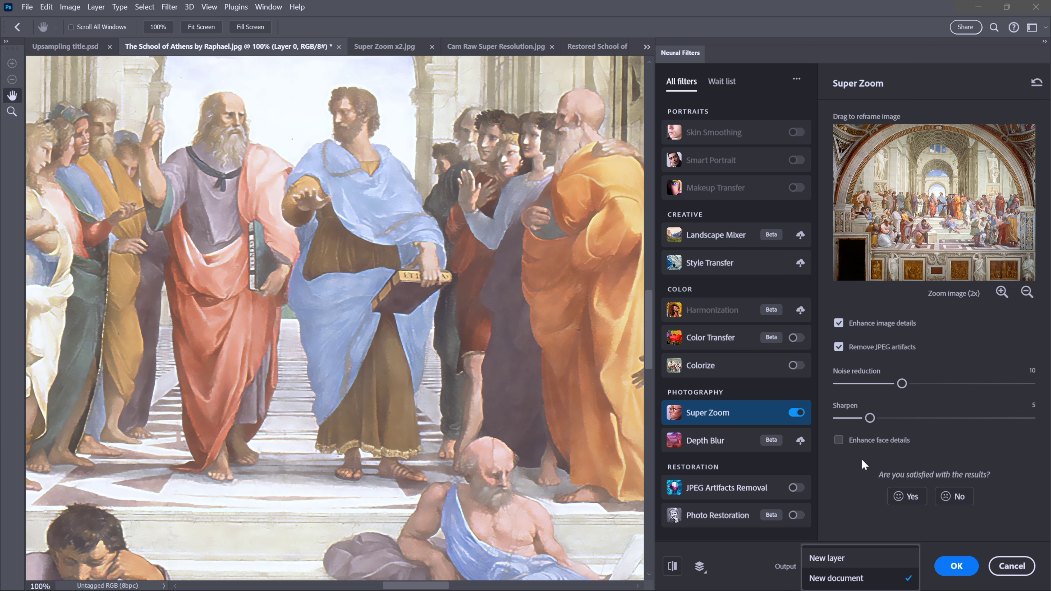
left_click(867, 507)
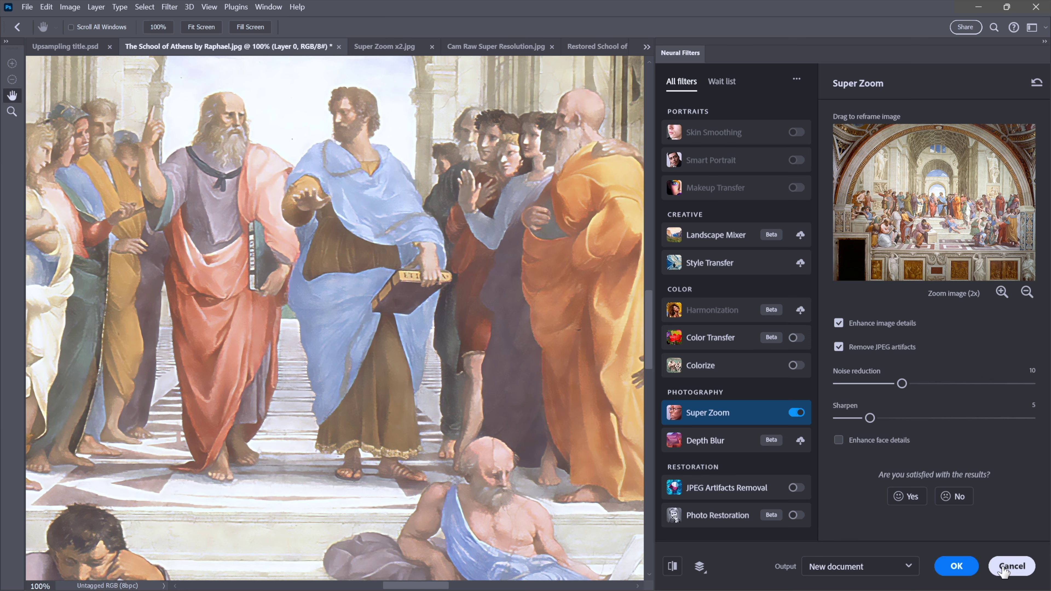
left_click(1003, 568)
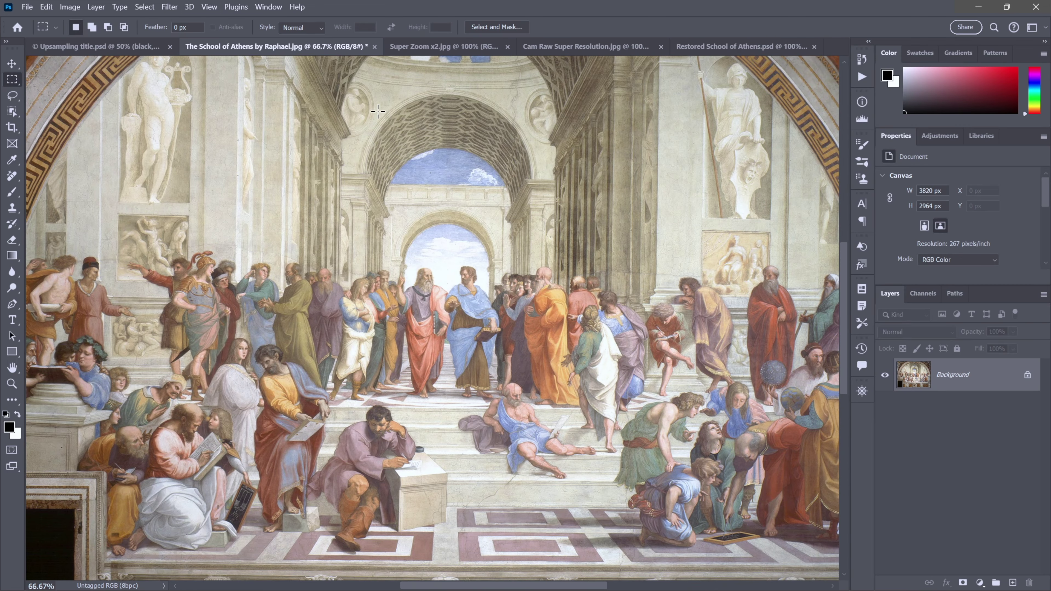
Compare Super Zoom x2.jpg with the original fresco magnified to 200% around the two central figures.
left_click(433, 46)
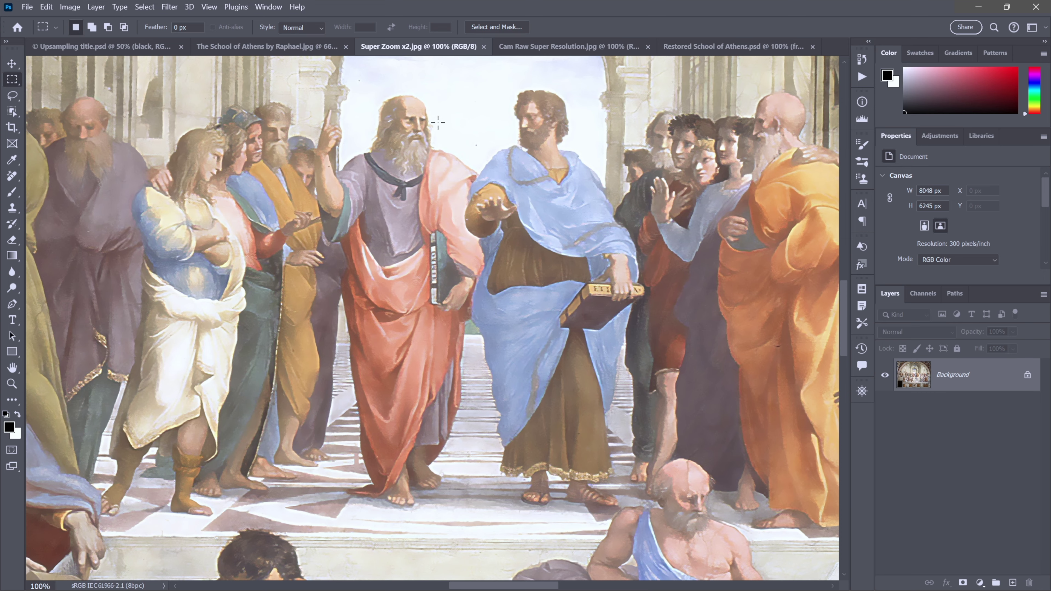
left_click(267, 46)
key("ctrl+plus")
key("ctrl+plus")
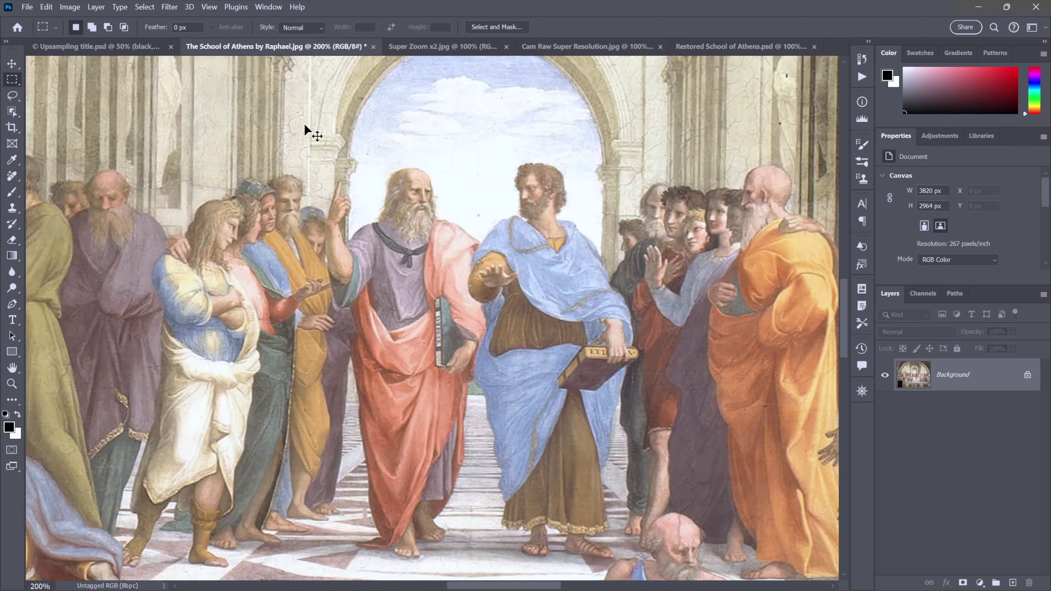
left_click_drag(495, 277, 459, 220)
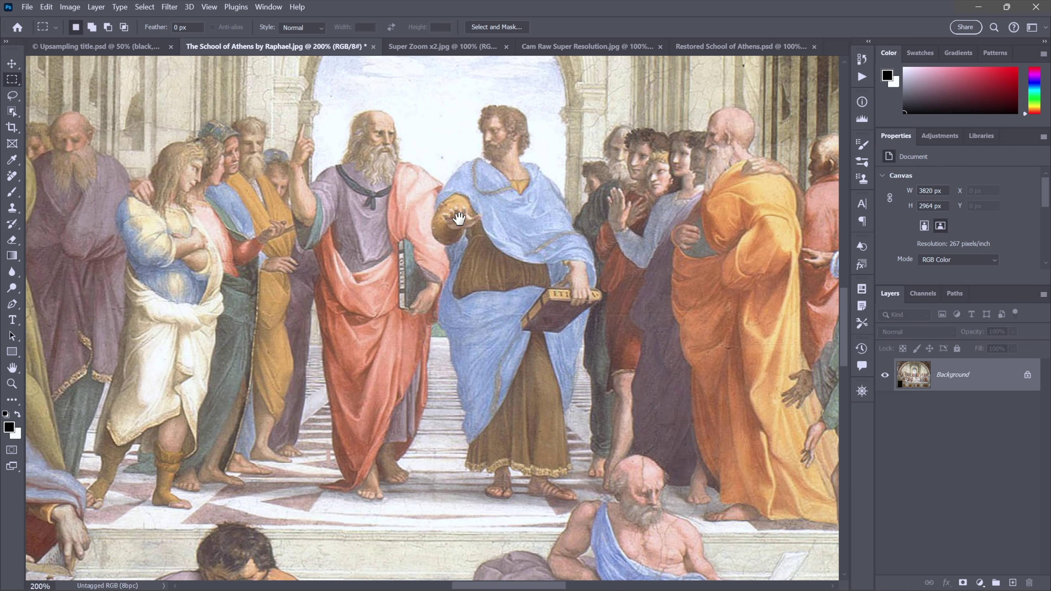
Compare the central figures in Super Zoom x2.jpg, Cam Raw Super Resolution.jpg and Restored School of Athens.psd.
left_click(427, 46)
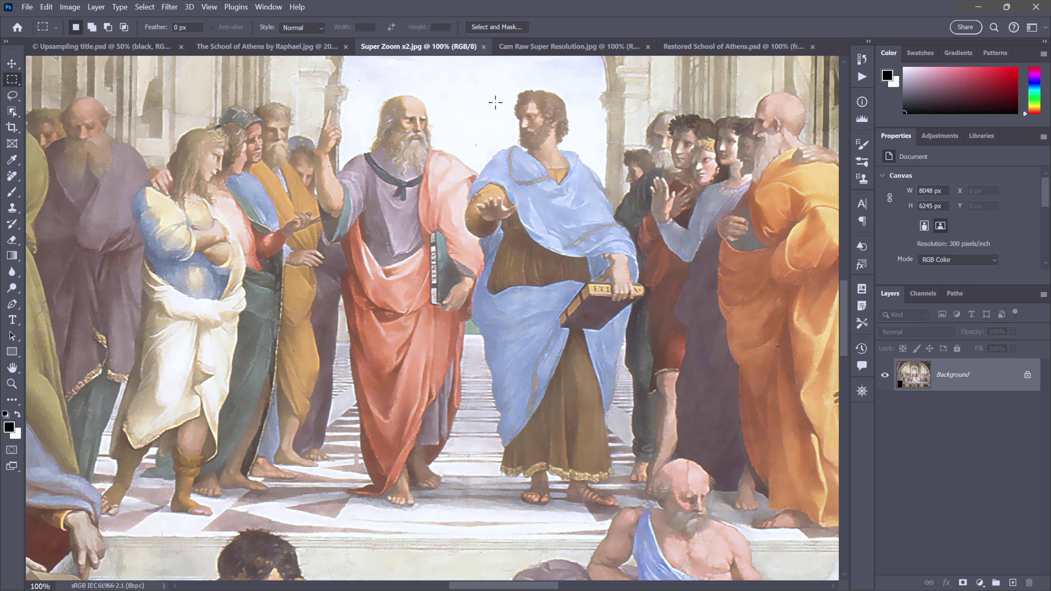
left_click(540, 50)
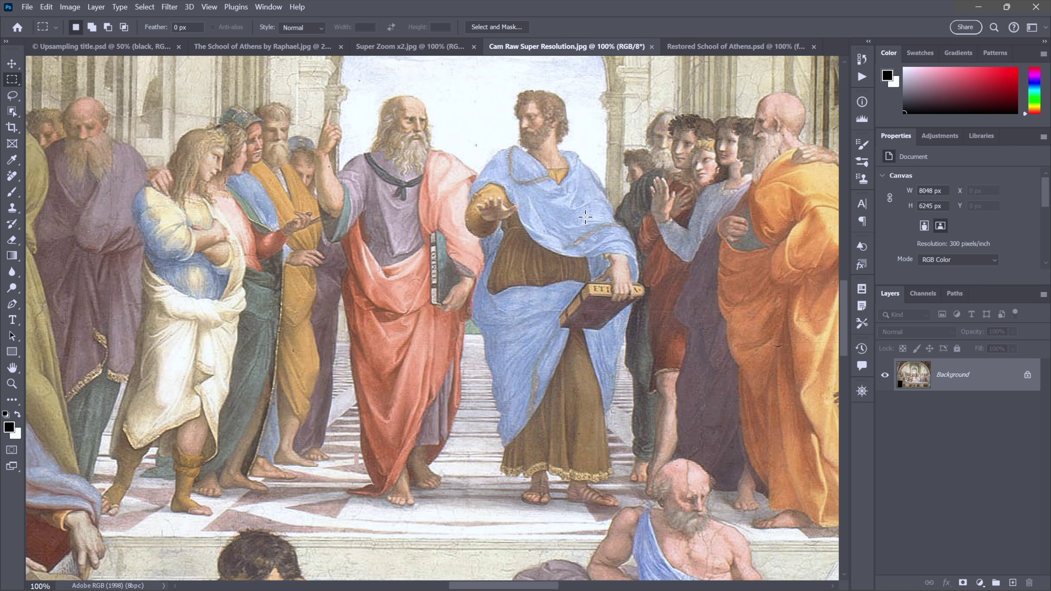
left_click(413, 49)
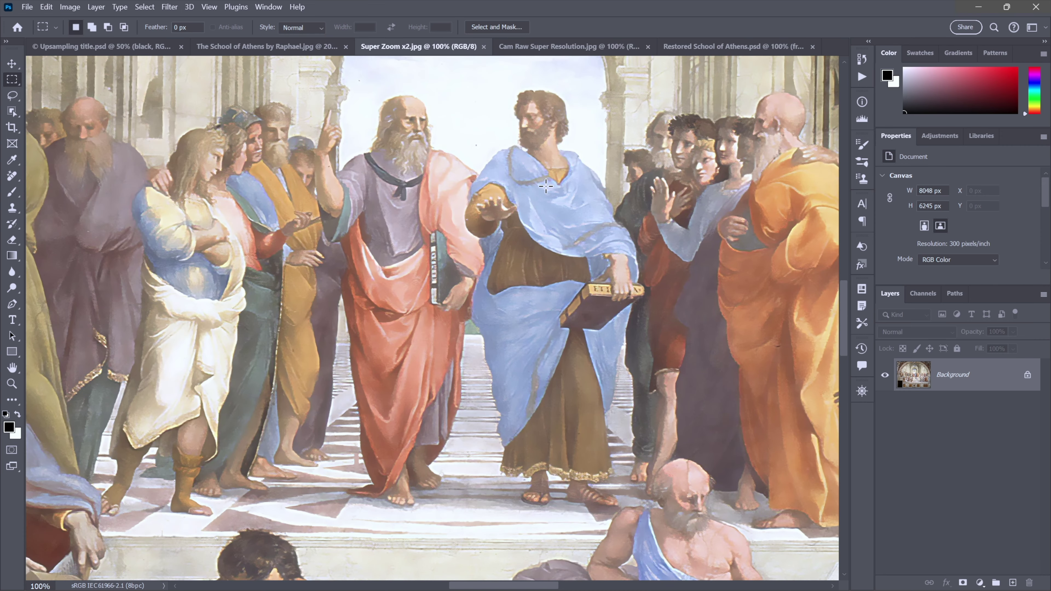
left_click(527, 48)
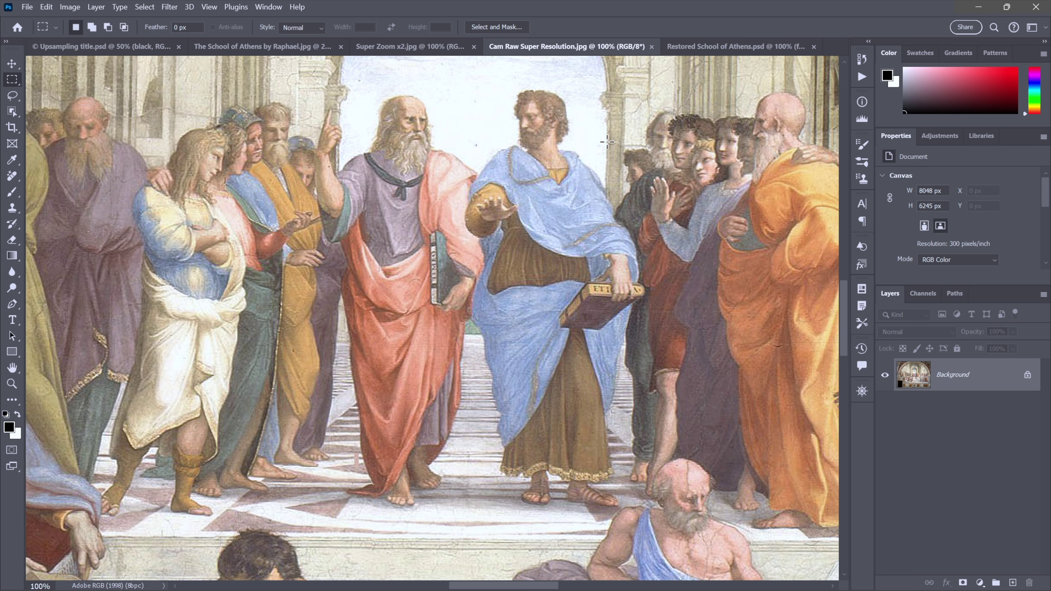
left_click(692, 46)
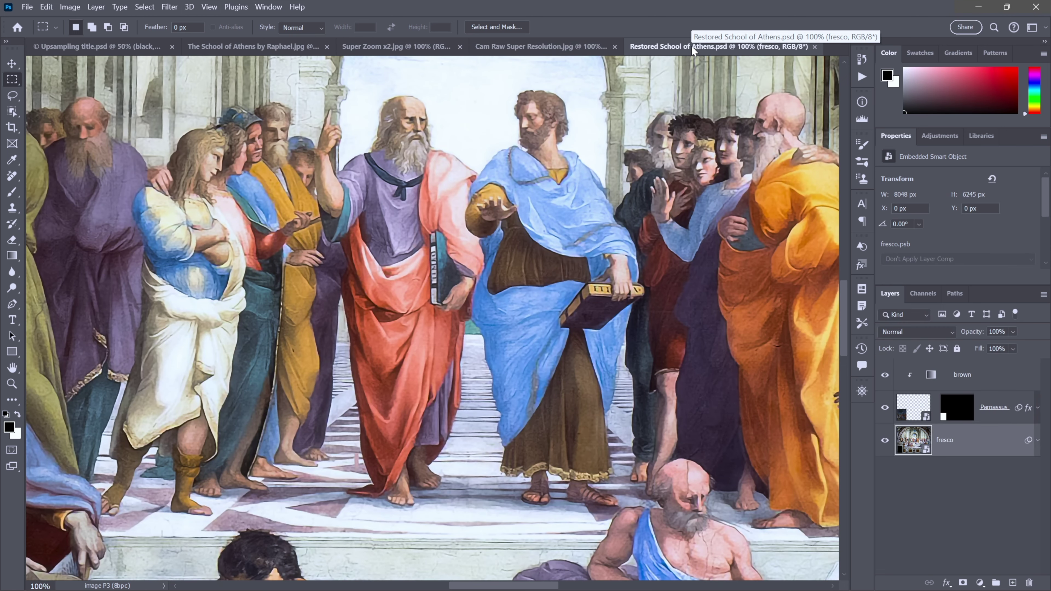
Assign the image P3 profile to The School of Athens by Raphael.jpg after previewing working sRGB IEC61966-2.1 and Adobe RGB (1998).
left_click(220, 50)
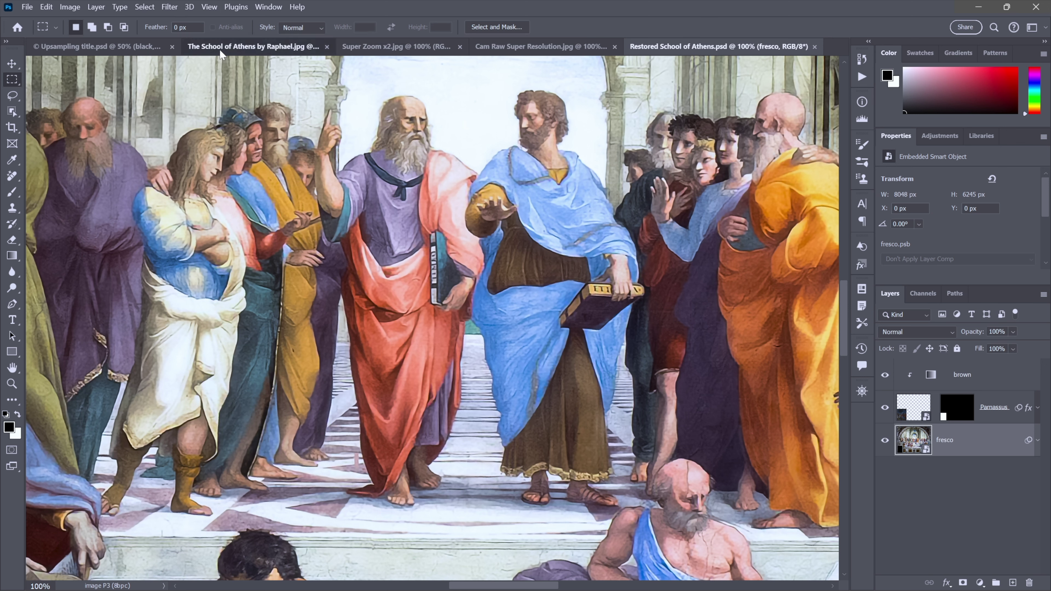
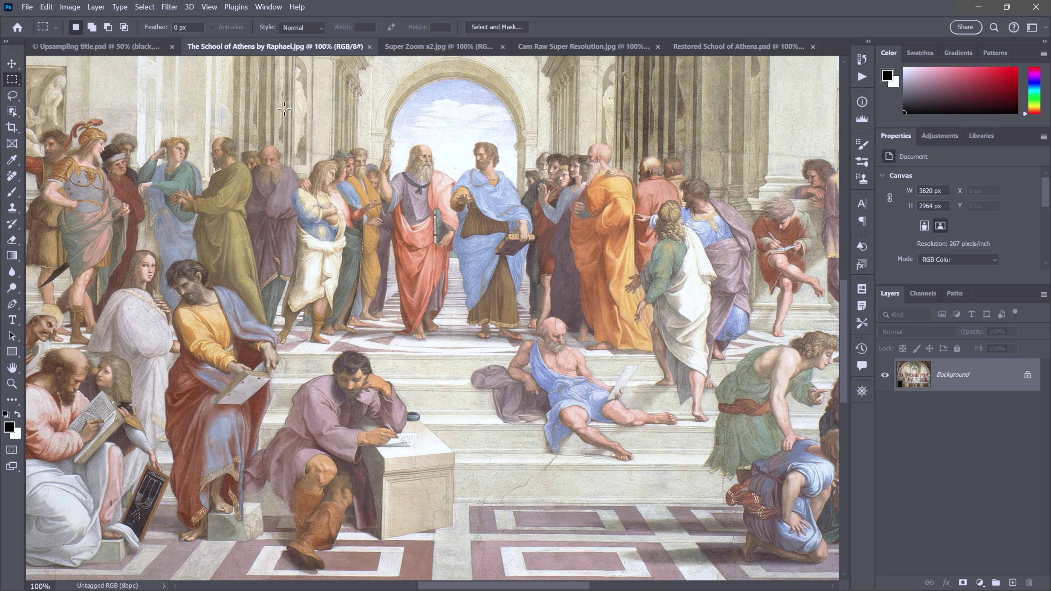
left_click(46, 7)
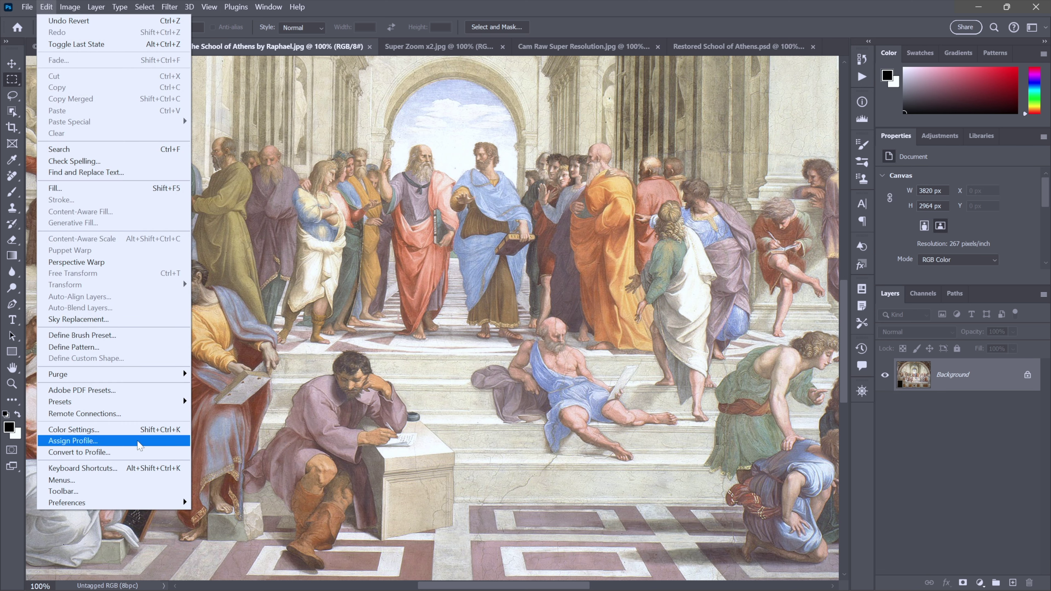
left_click(138, 445)
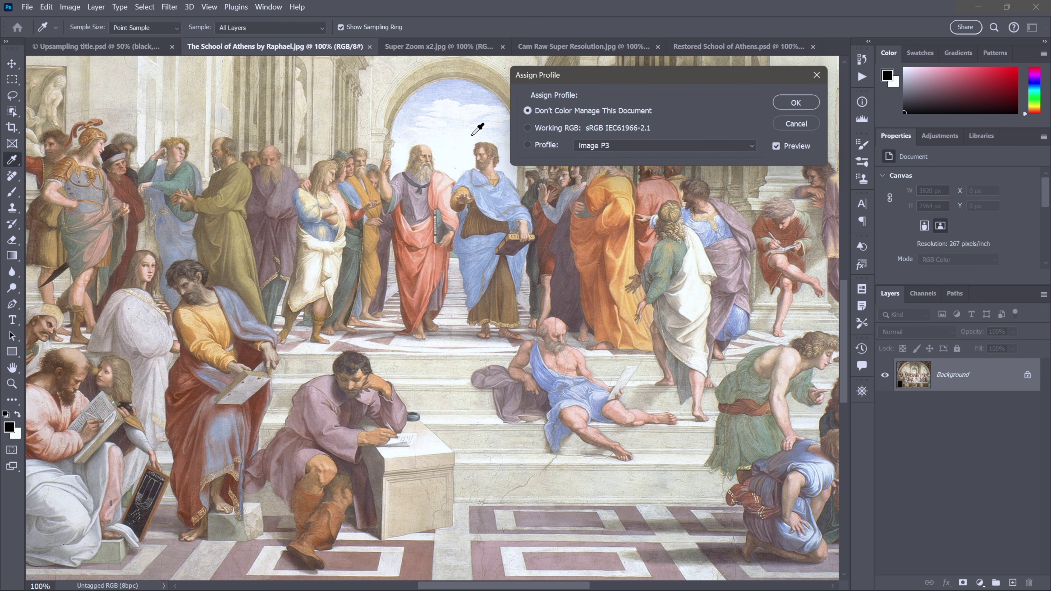
left_click(527, 128)
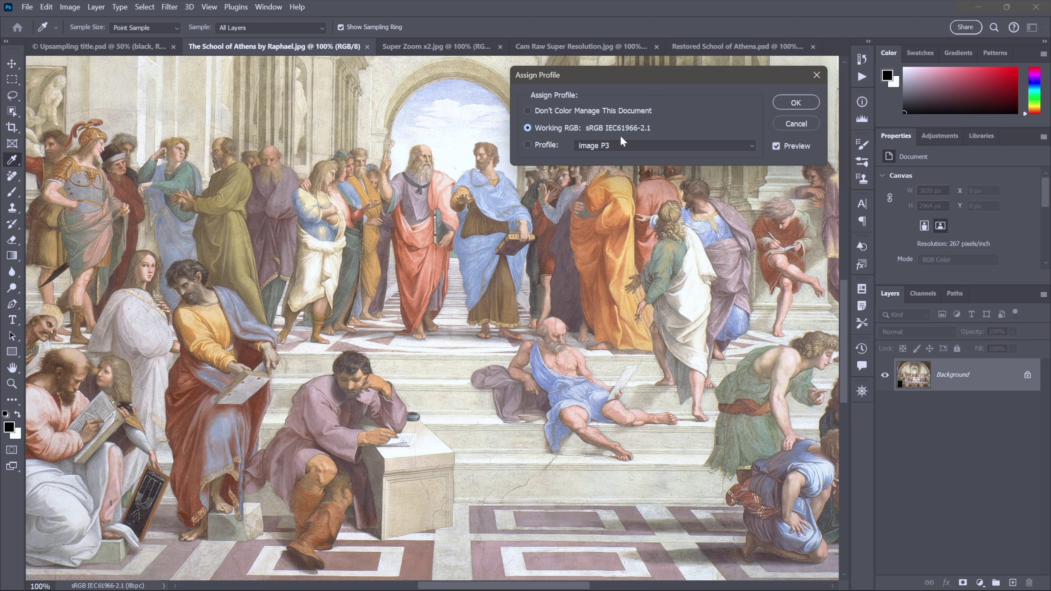
left_click(751, 143)
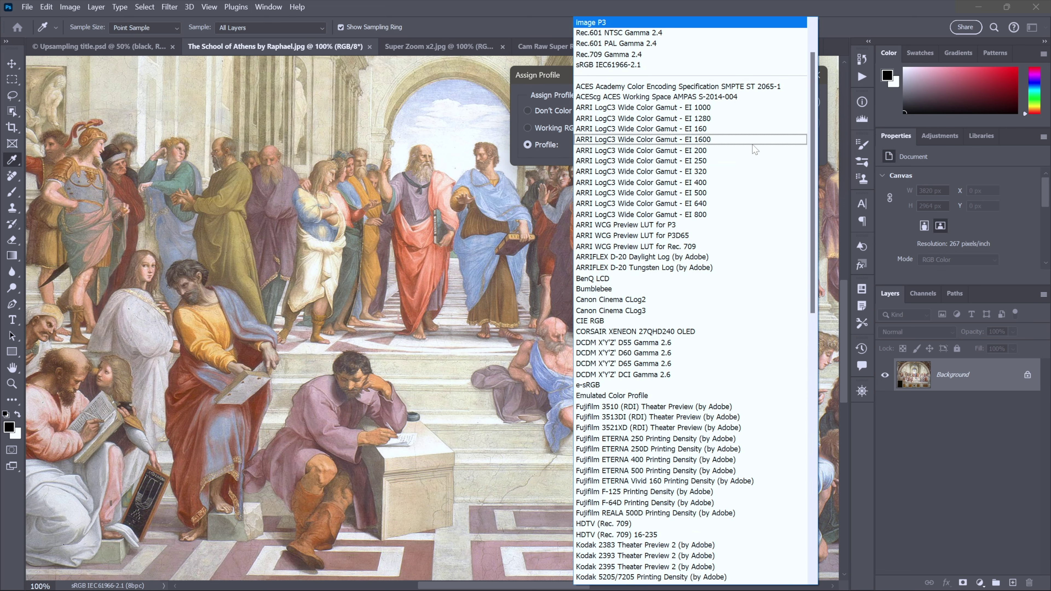
left_click_drag(815, 132, 805, 92)
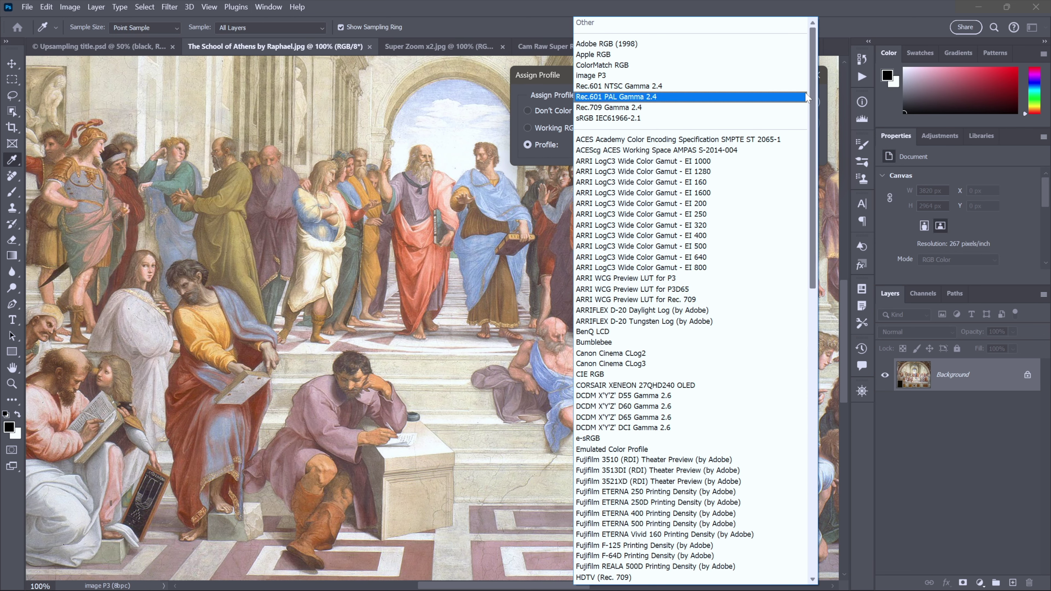
left_click(646, 43)
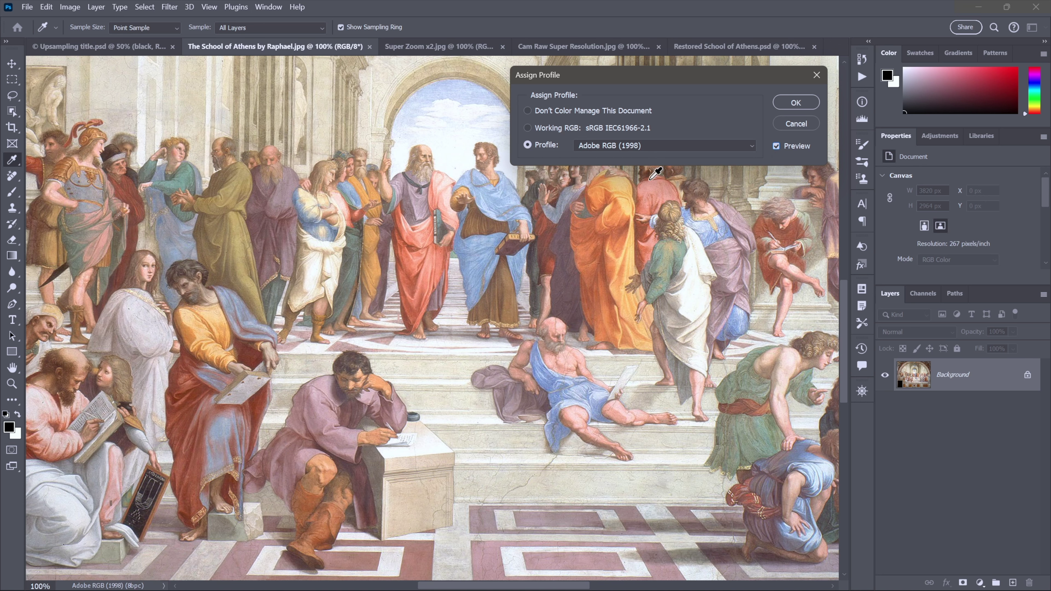
left_click(751, 147)
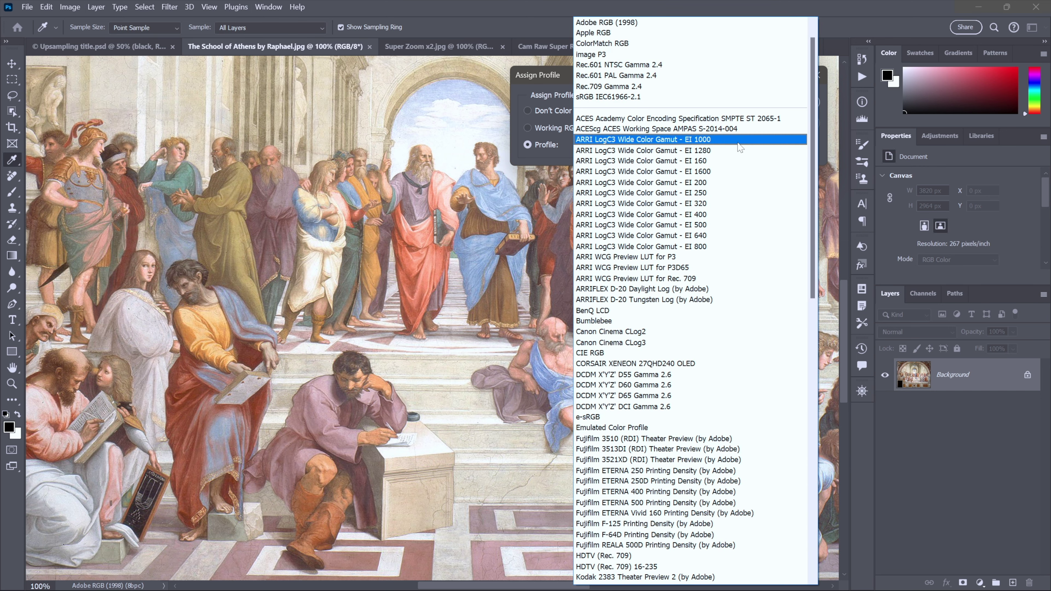
left_click(677, 58)
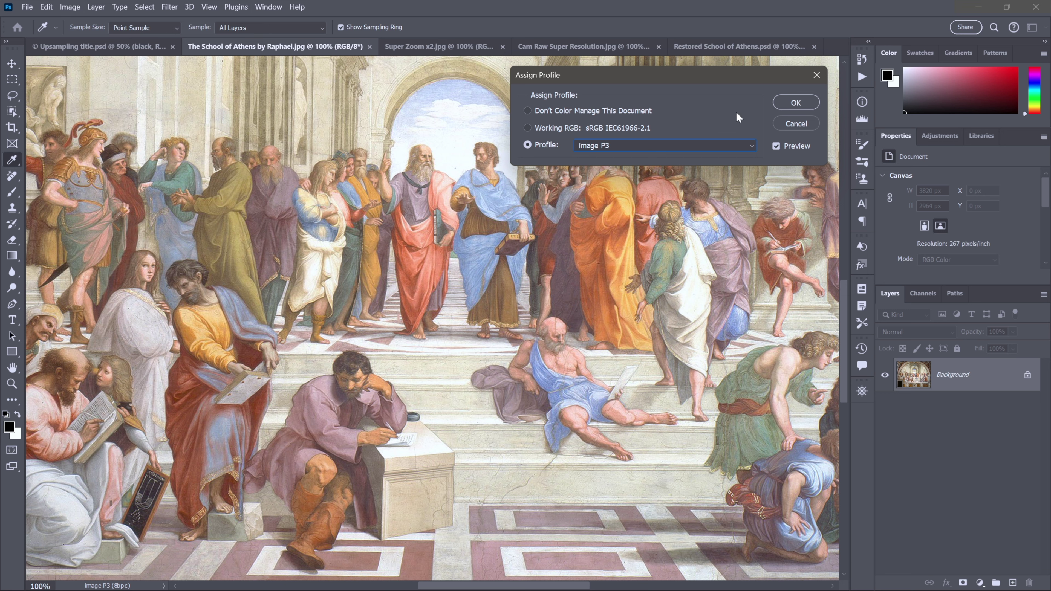
left_click(785, 104)
key("m")
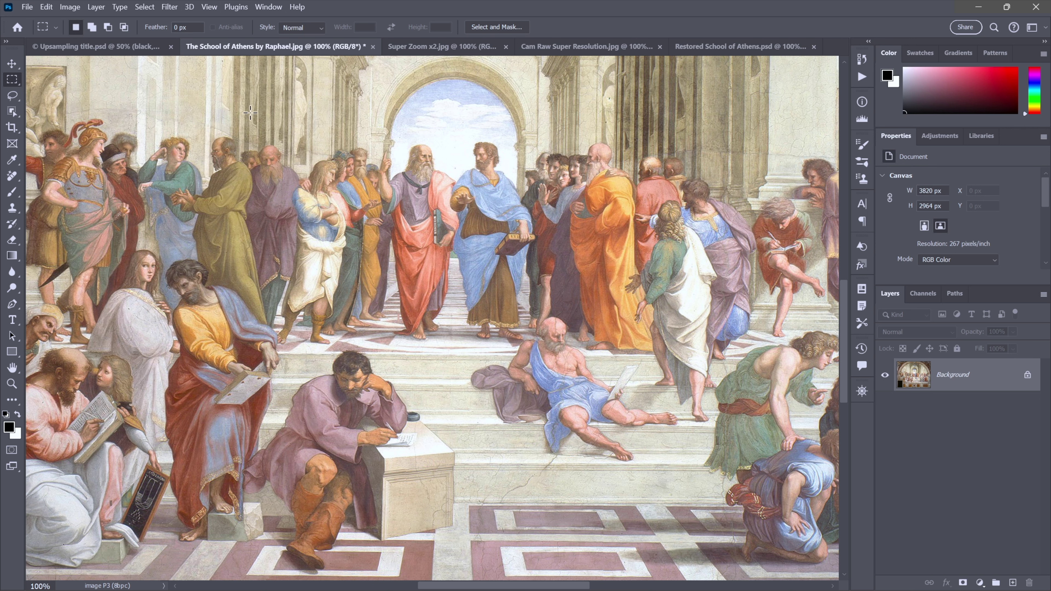
Enable the JPEG Artifacts Removal neural filter on the School of Athens image with its strength at High.
left_click(170, 7)
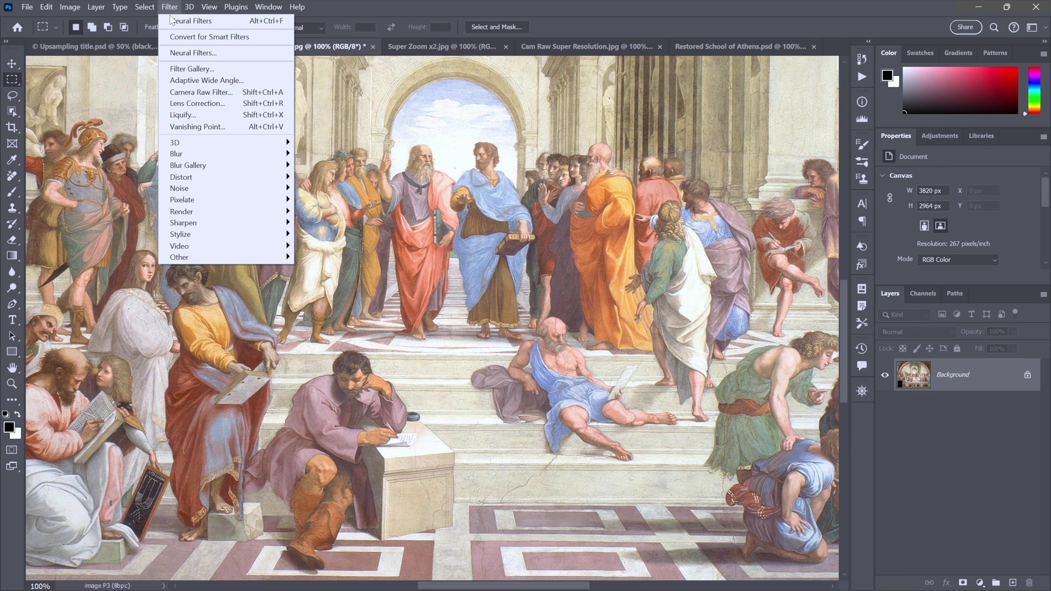
left_click(238, 57)
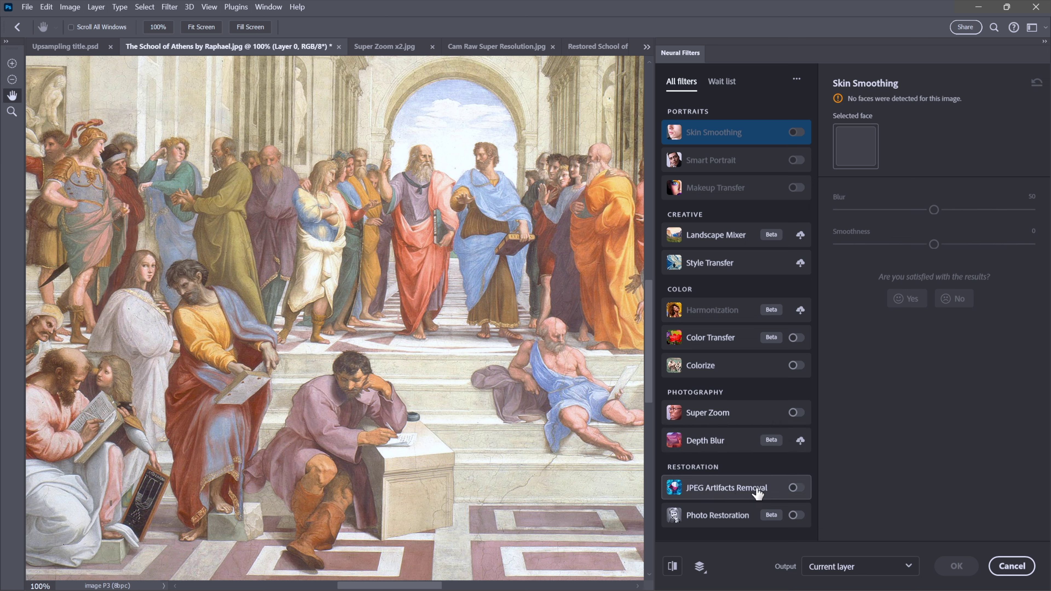
left_click(758, 494)
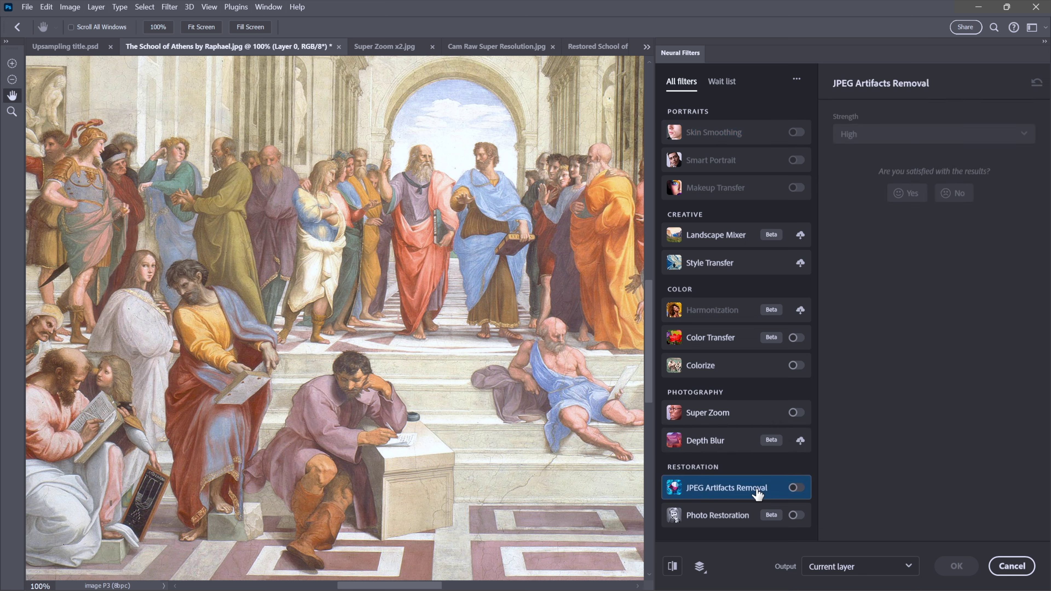
left_click(800, 493)
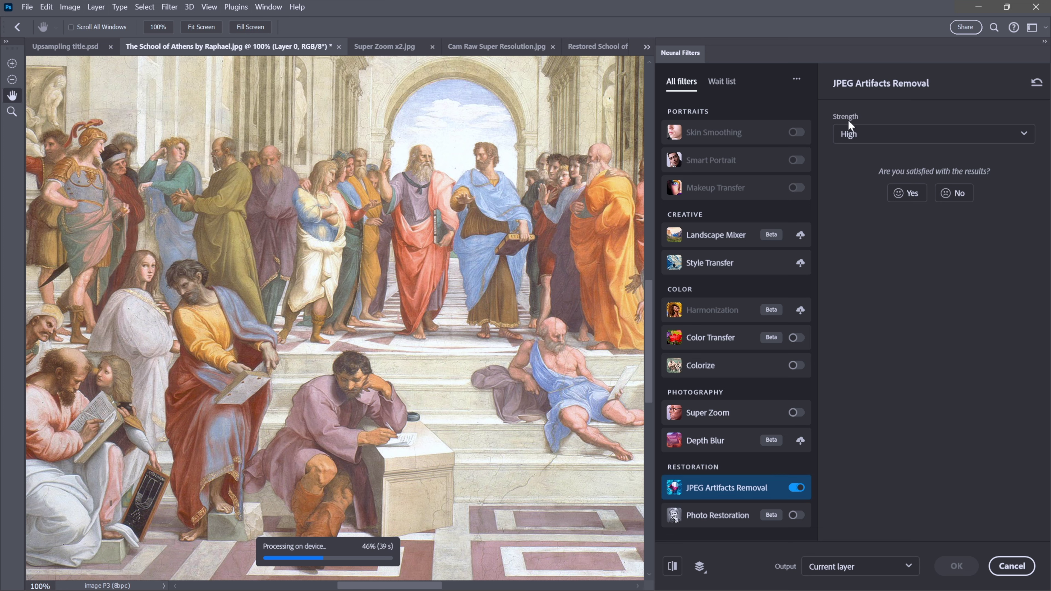
left_click(871, 136)
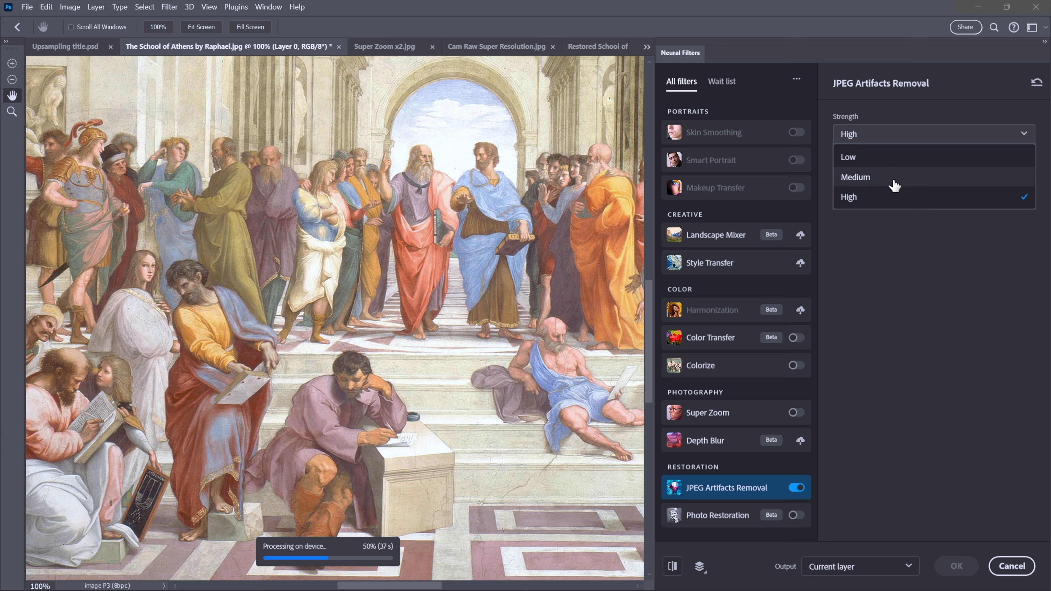
left_click(894, 200)
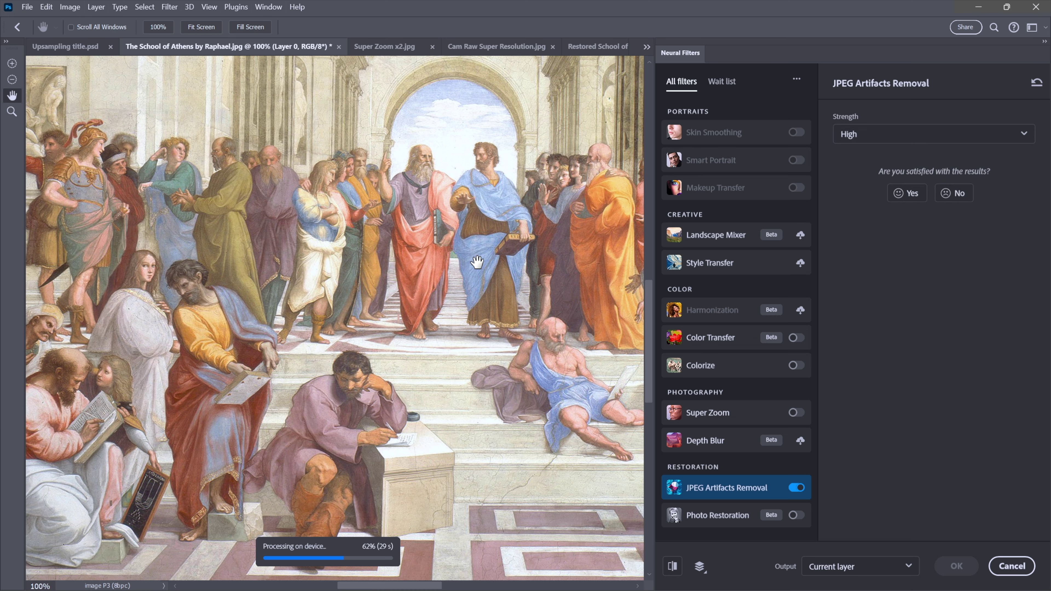
Compare the high-strength JPEG Artifacts Removal preview with the original around the two central figures at 400% and 500%.
left_click(476, 240, "ctrl")
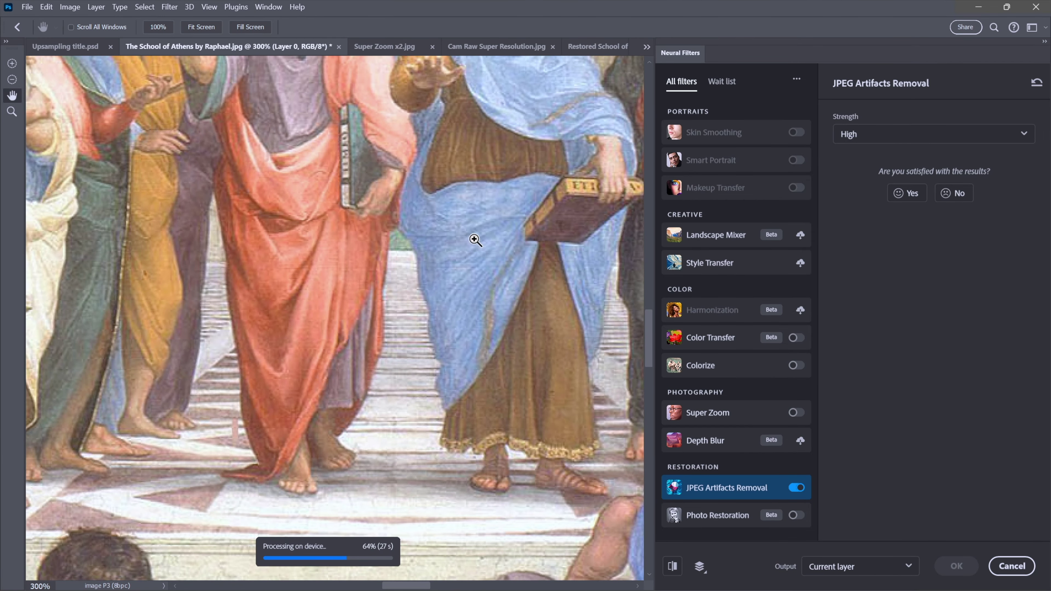
left_click(559, 203, "ctrl")
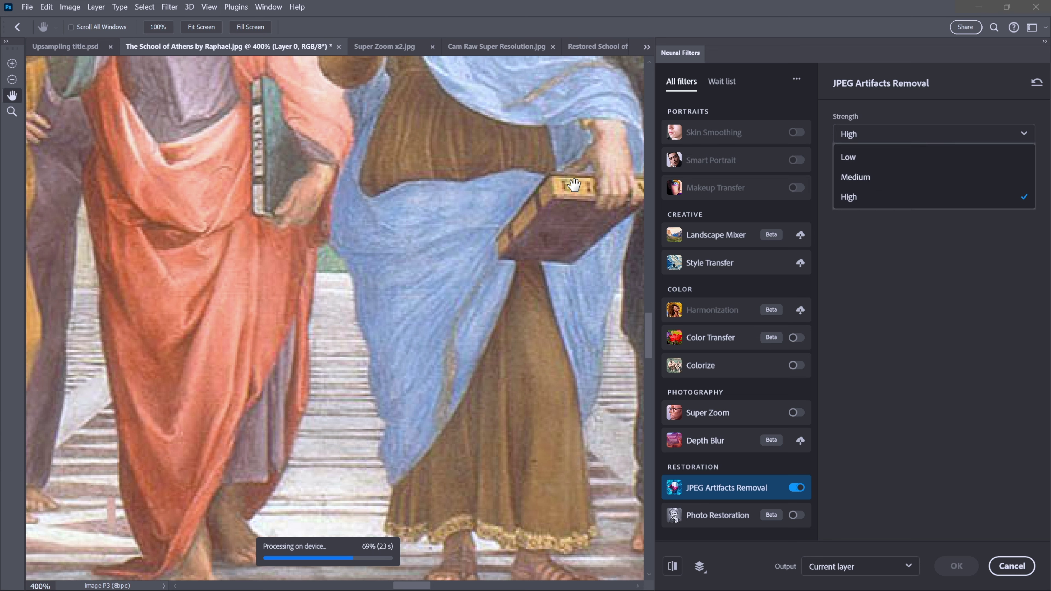
left_click(574, 185)
left_click_drag(574, 185, 394, 412)
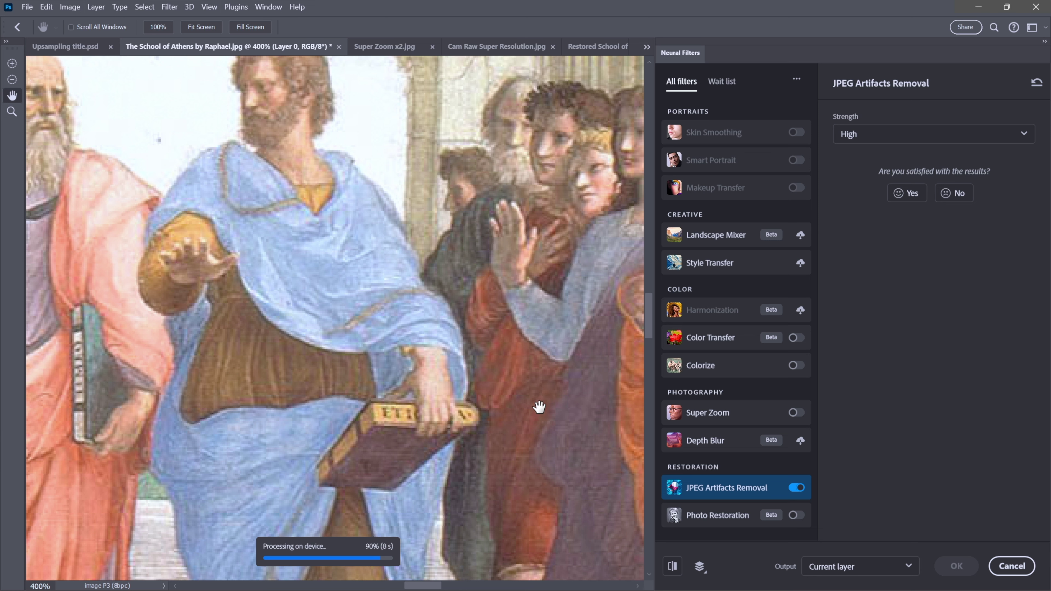
left_click(886, 136)
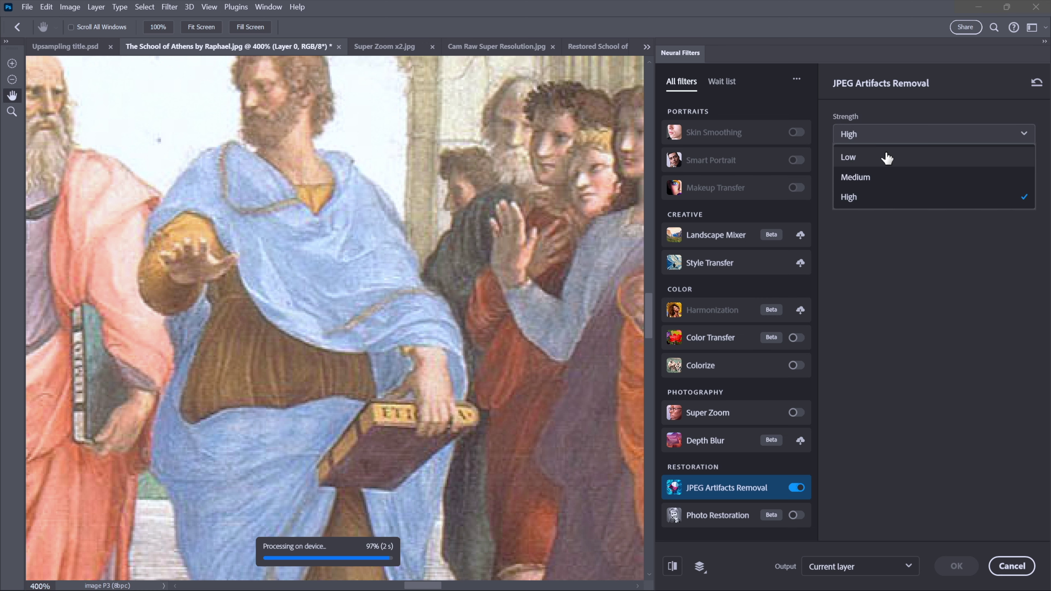
left_click(884, 197)
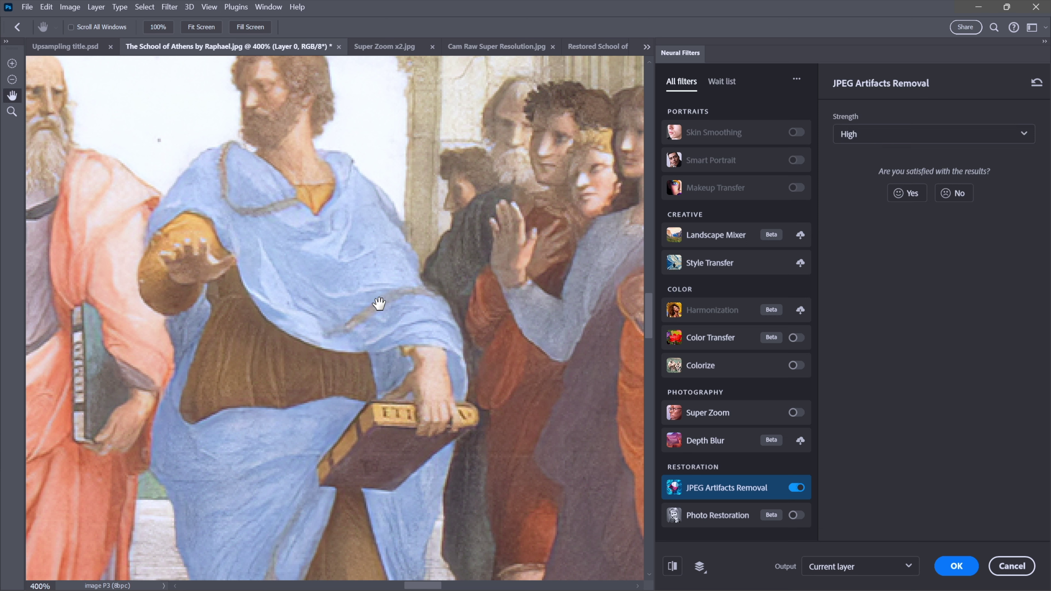
left_click(673, 569)
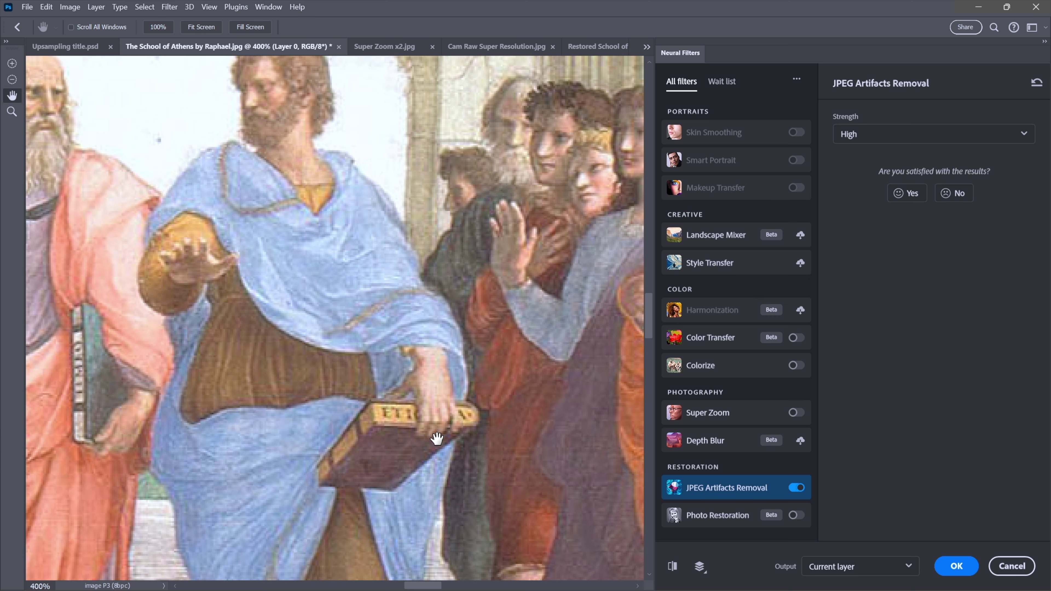
key("ctrl+plus")
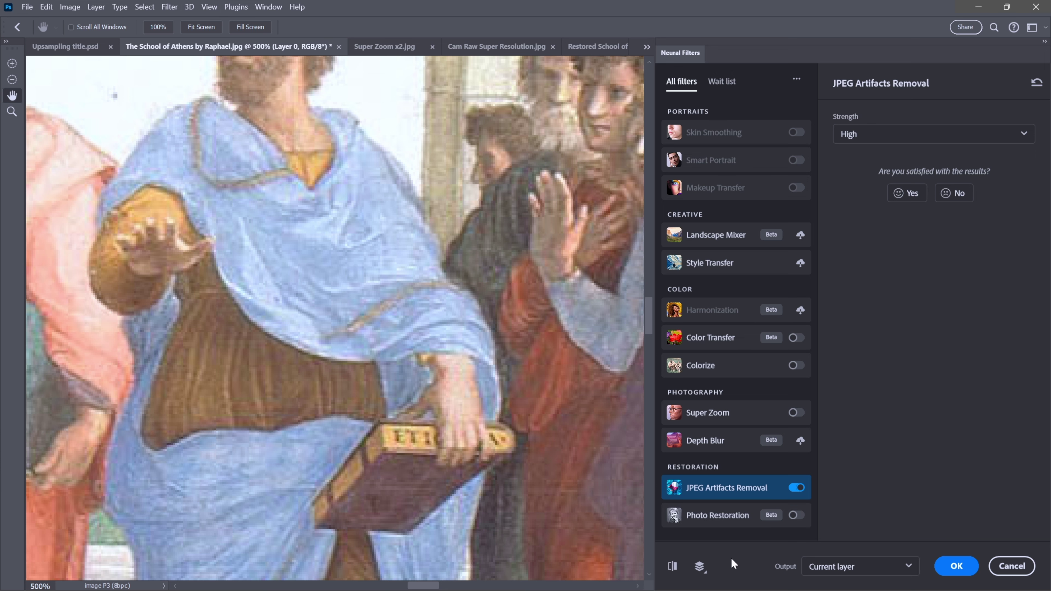
left_click(674, 567)
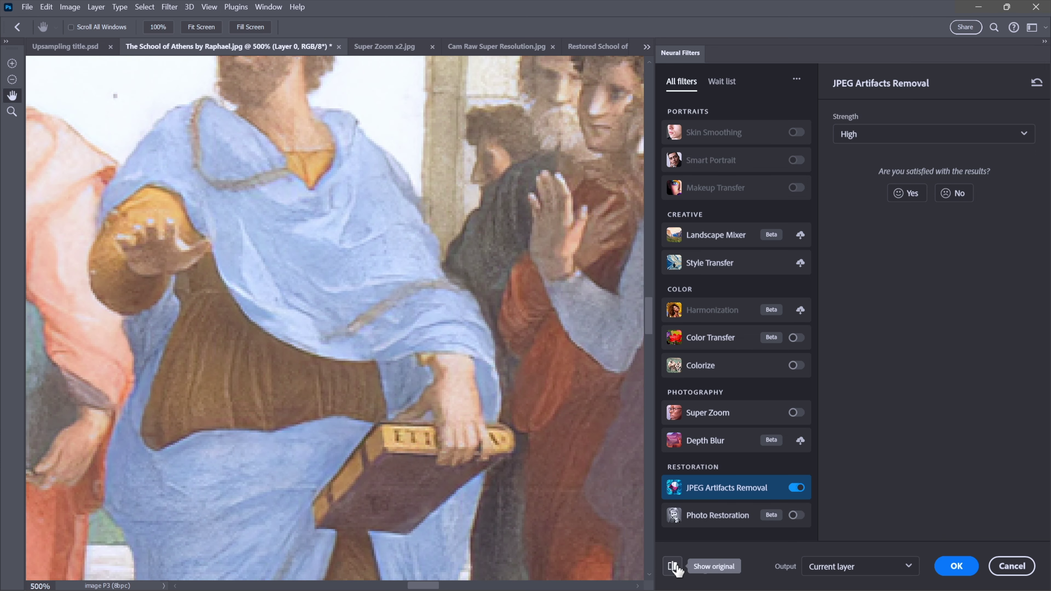
left_click_drag(153, 173, 403, 329)
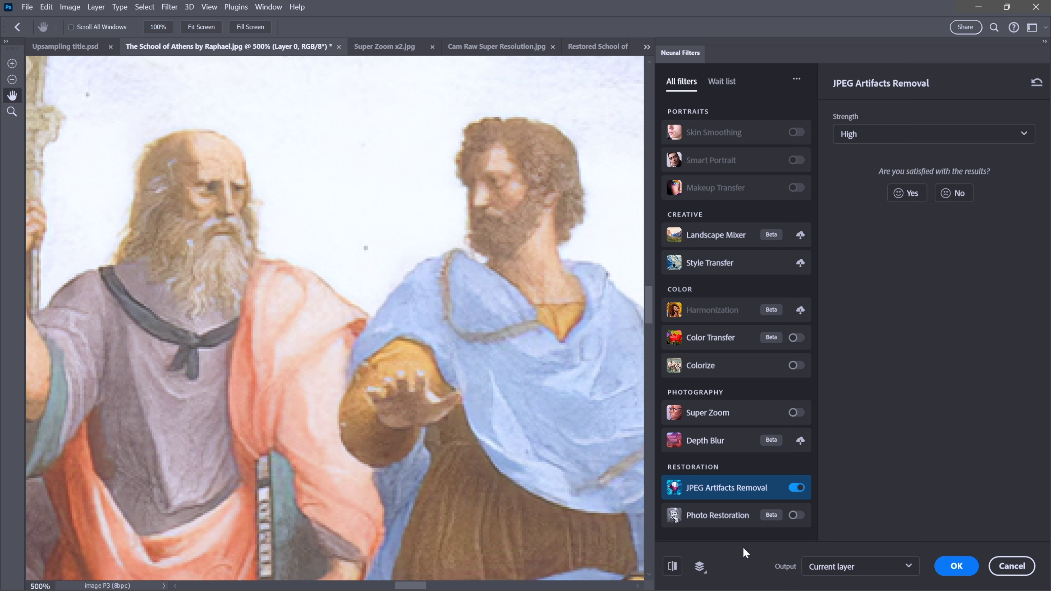
Apply the JPEG Artifacts Removal filter with its output set to the current layer.
left_click(881, 571)
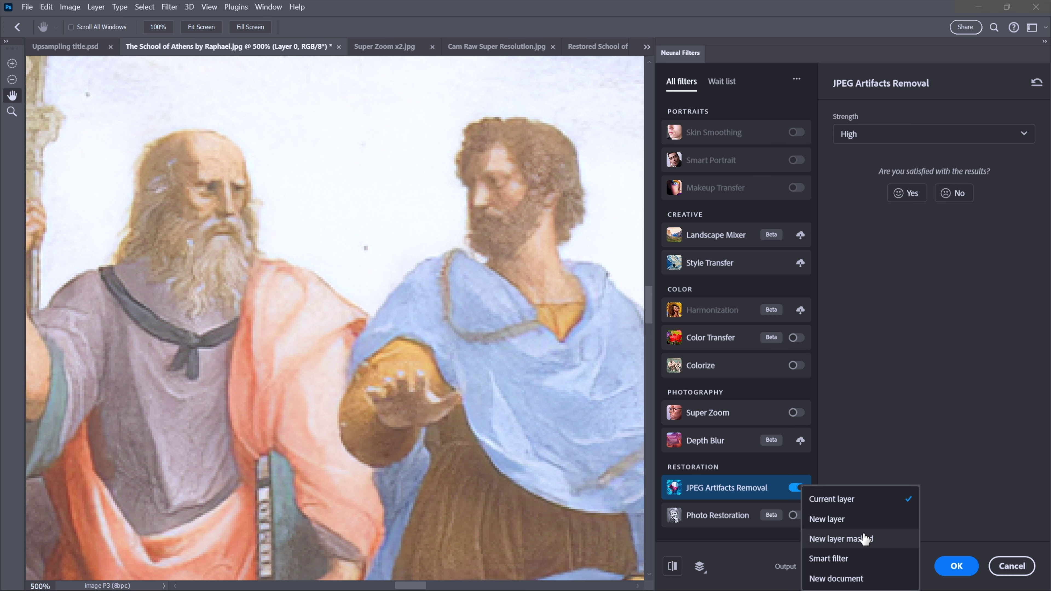
left_click(877, 501)
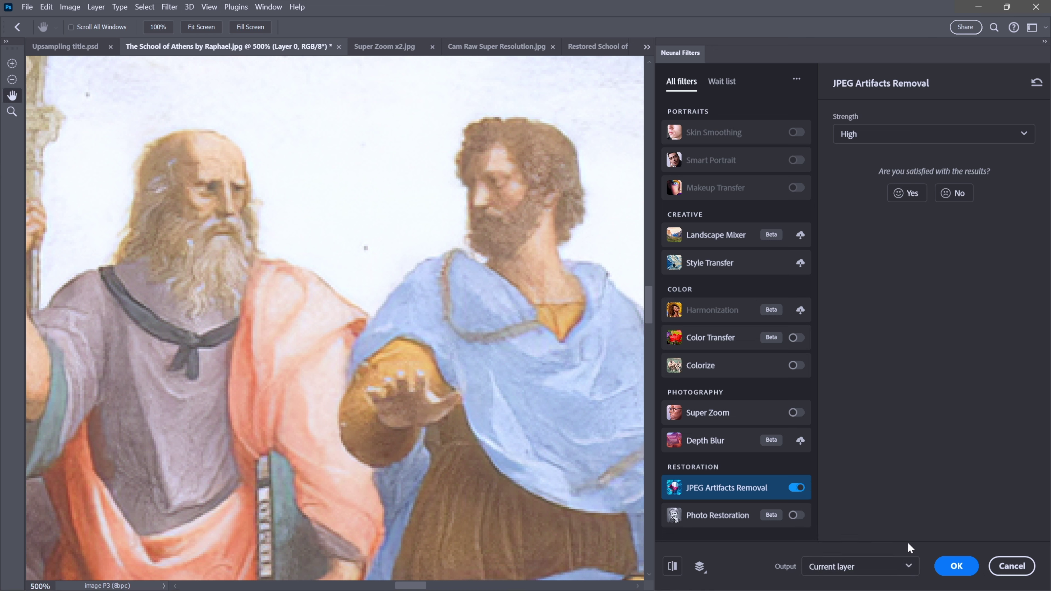
left_click(952, 567)
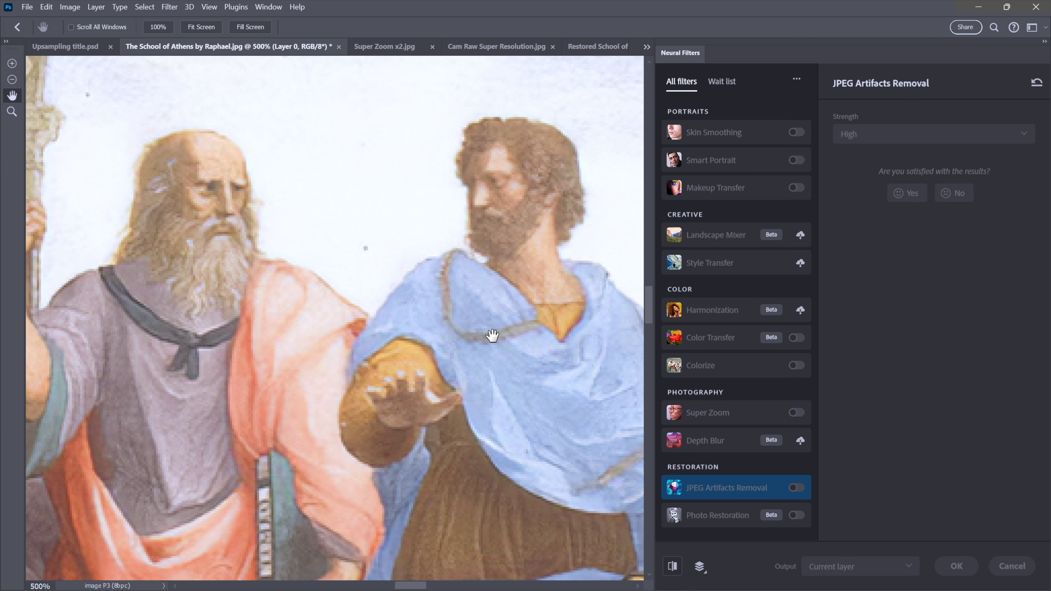
Fade the applied Neural Filters result on the School of Athens image to Luminosity mode at 100% opacity.
key("ctrl+z")
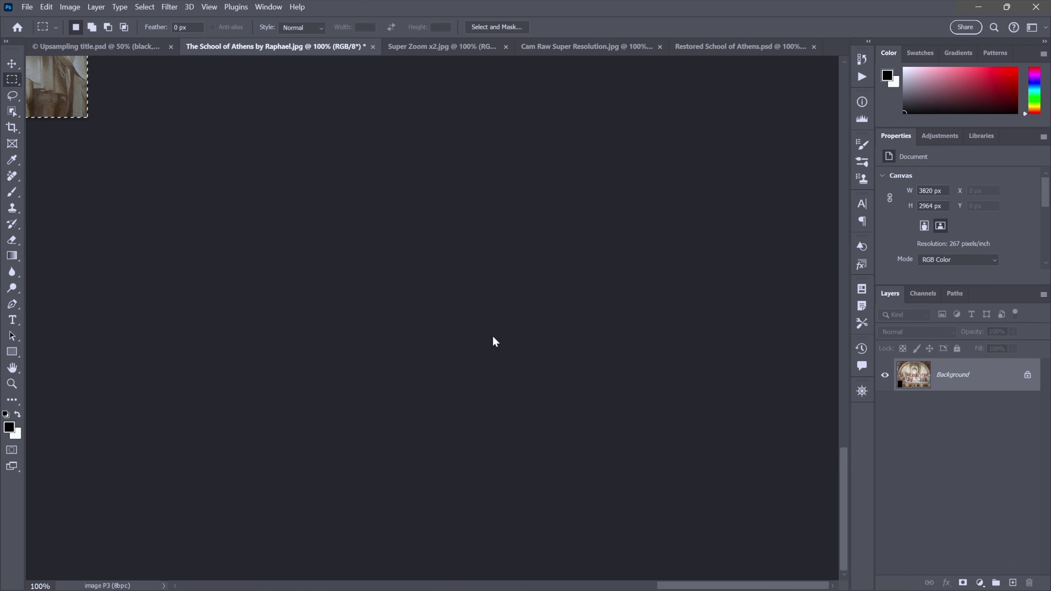
key("ctrl+0")
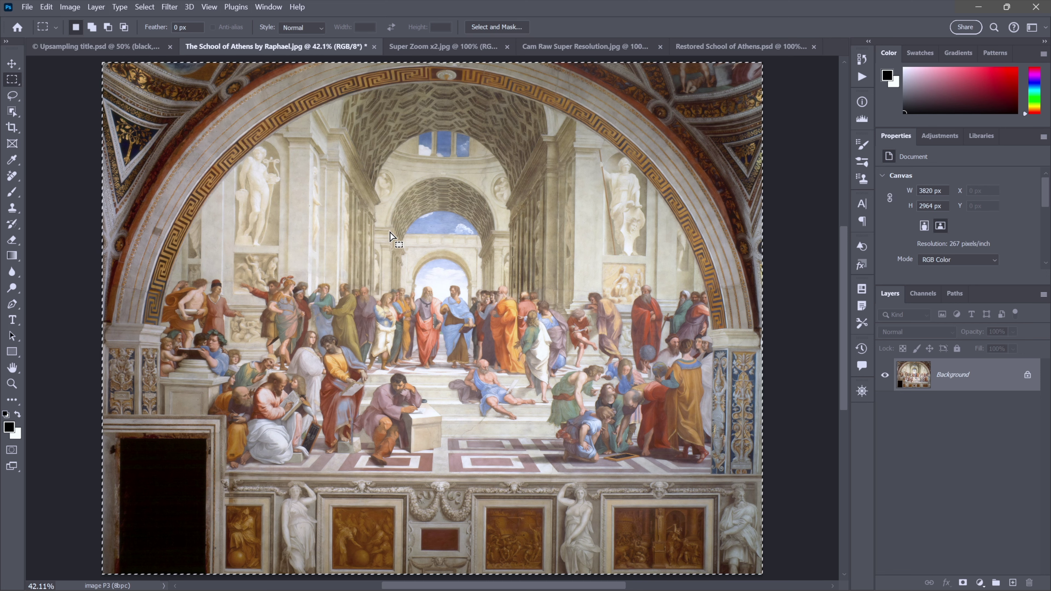
key("ctrl+1")
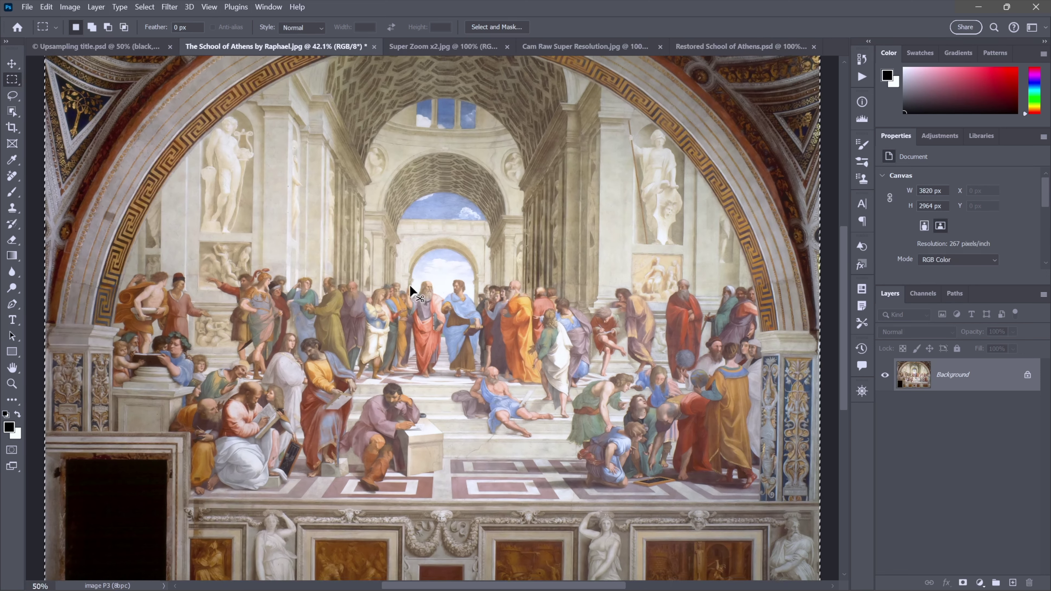
key("ctrl+plus")
key("ctrl+plus")
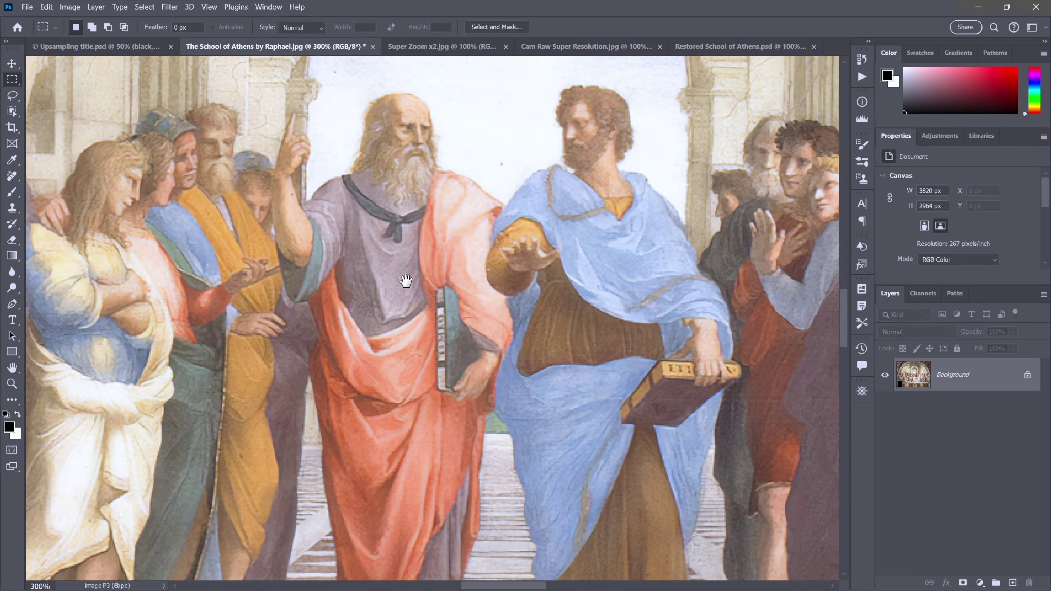
left_click_drag(479, 252, 373, 337)
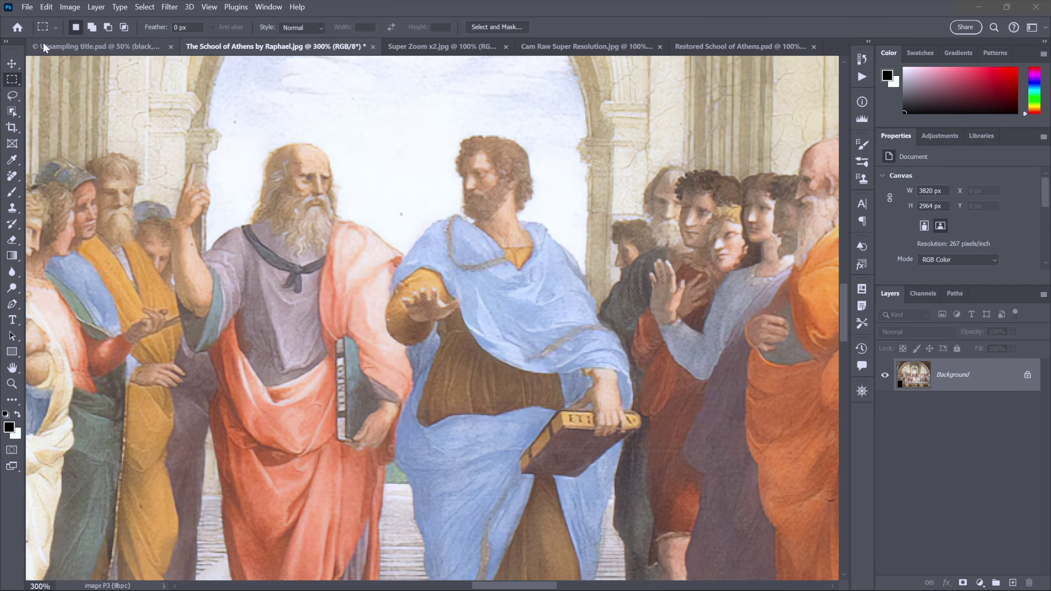
left_click(46, 7)
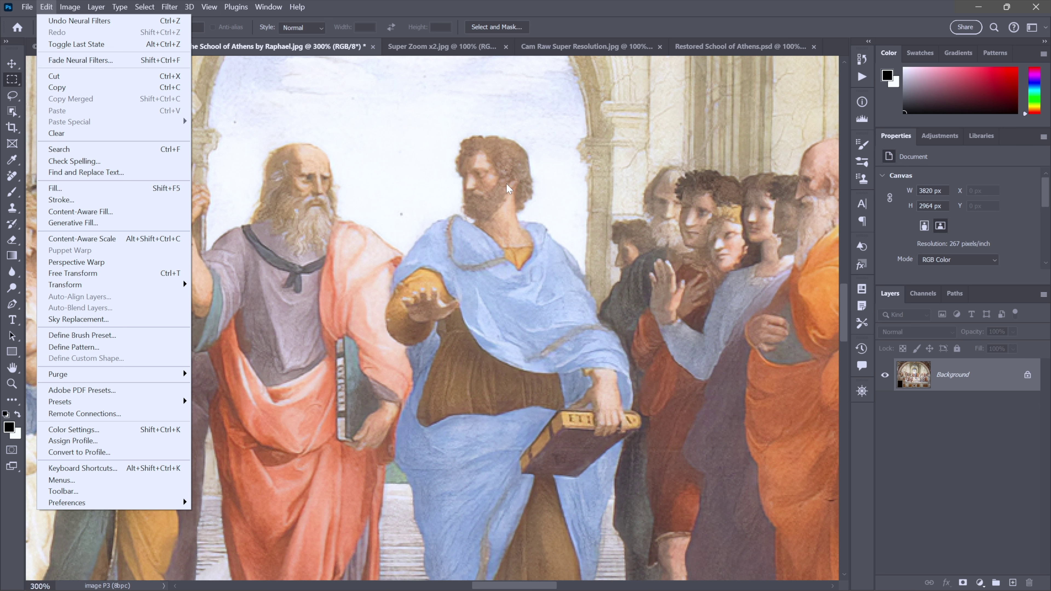
left_click(123, 63)
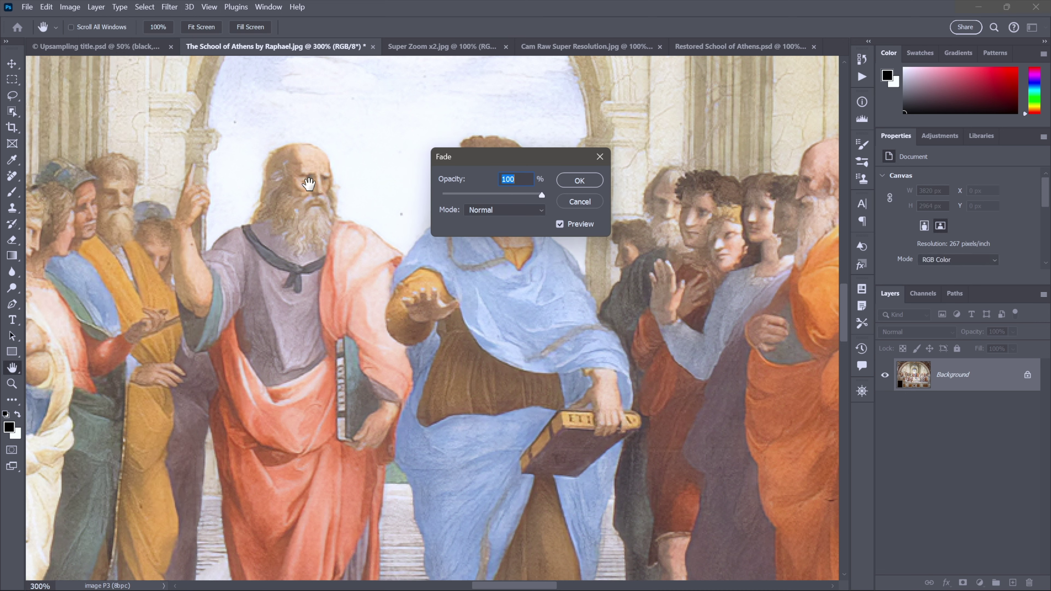
left_click_drag(486, 157, 610, 165)
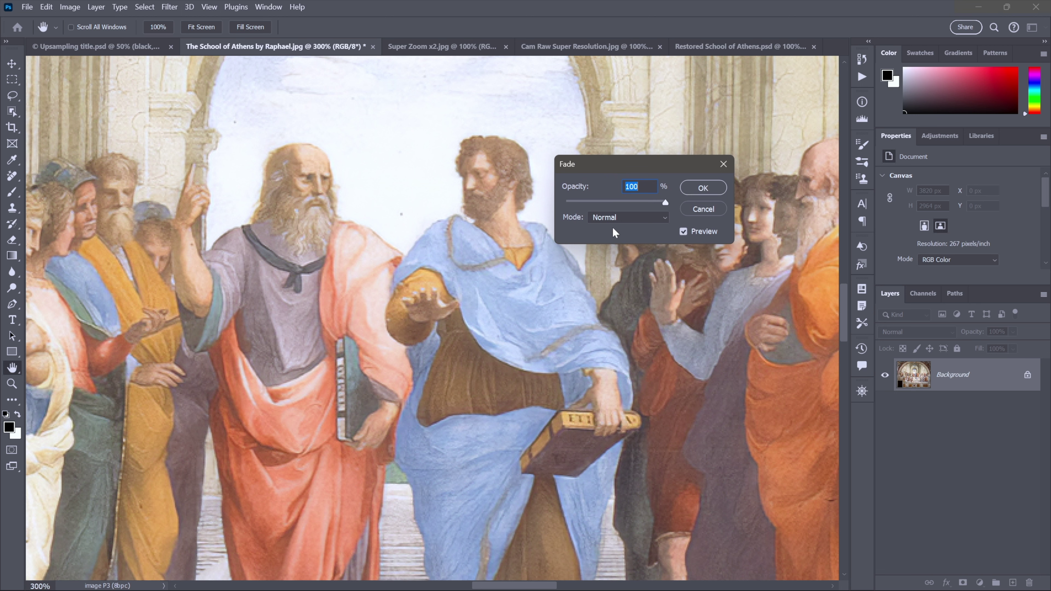
left_click(644, 219)
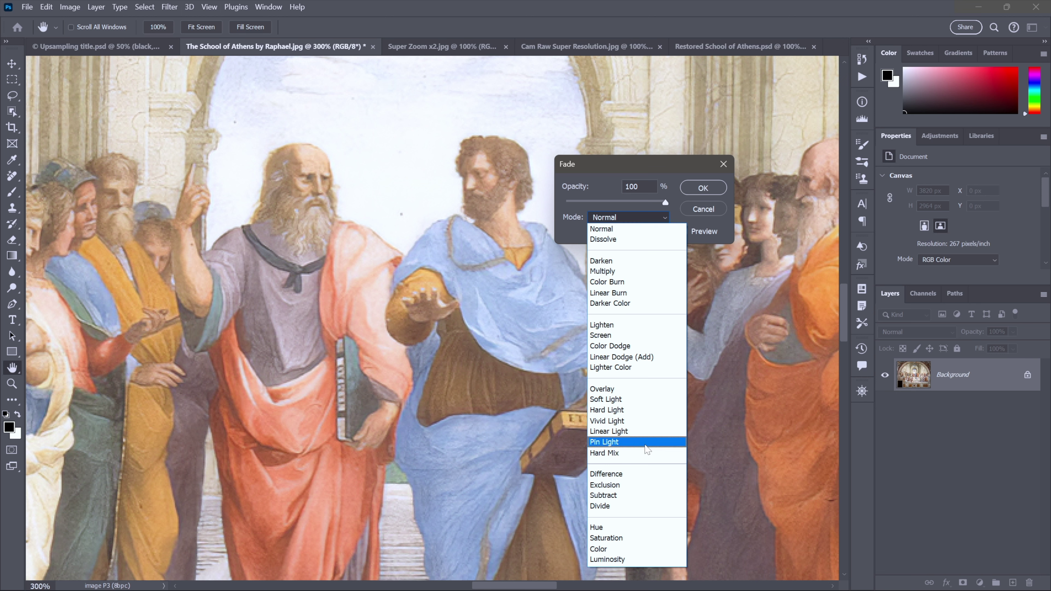
left_click(679, 560)
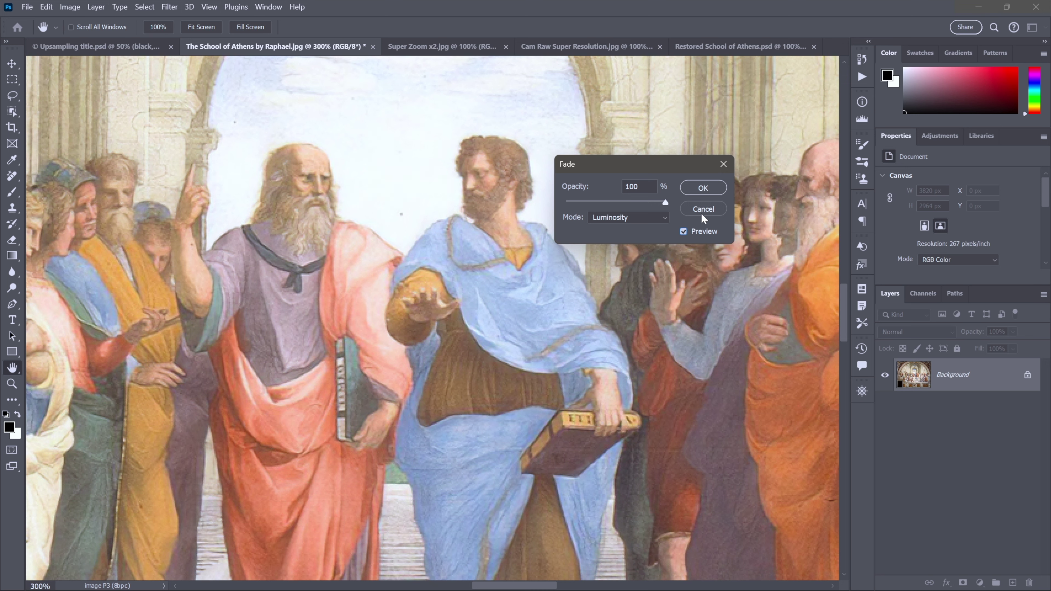
left_click(703, 188)
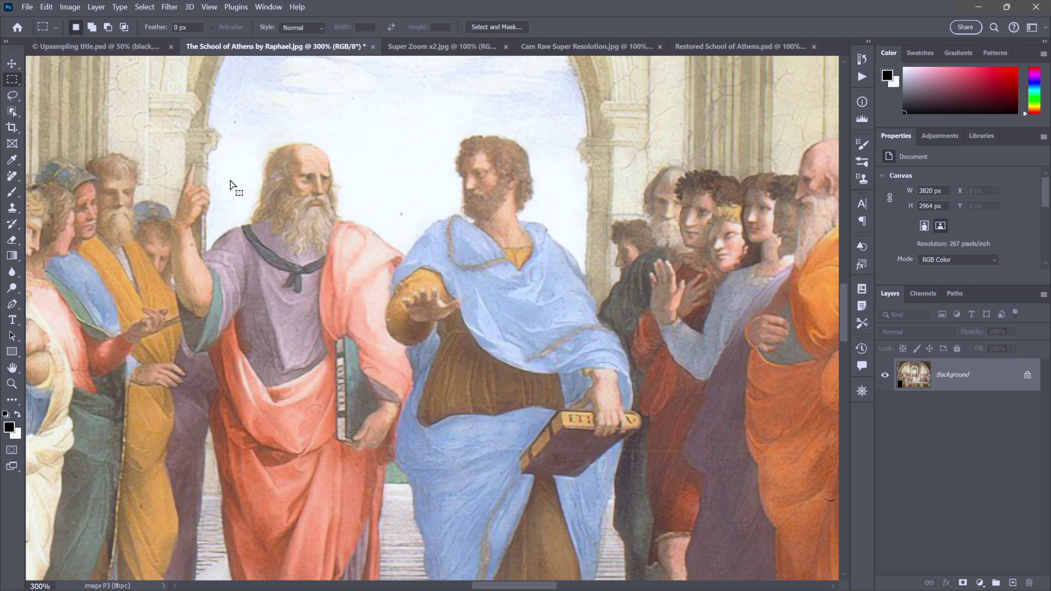
Deselect the whole canvas and examine the faded result around the central figures at 200%.
key("ctrl+0")
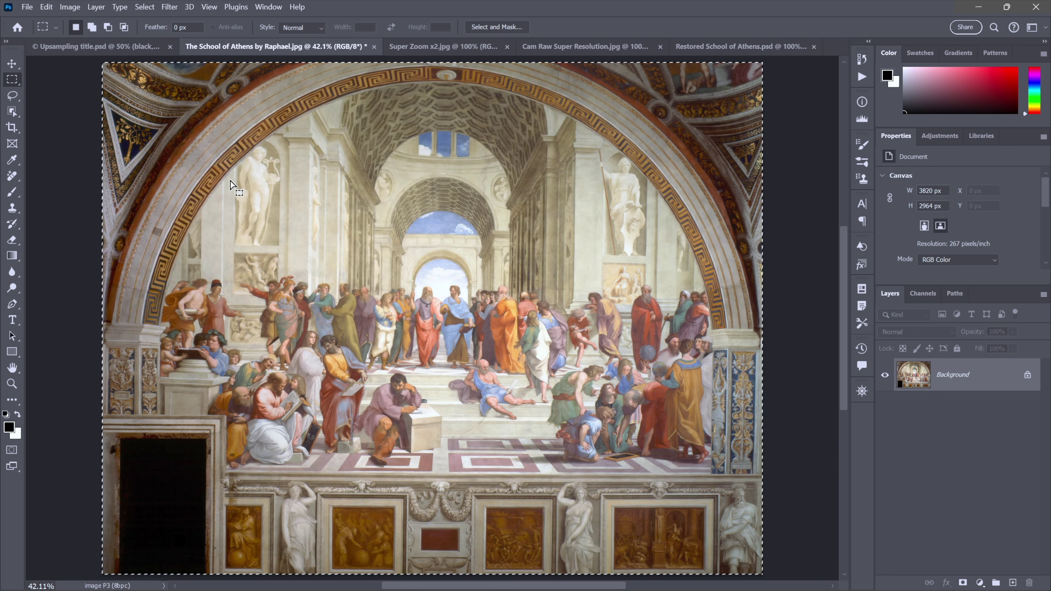
key("ctrl+d")
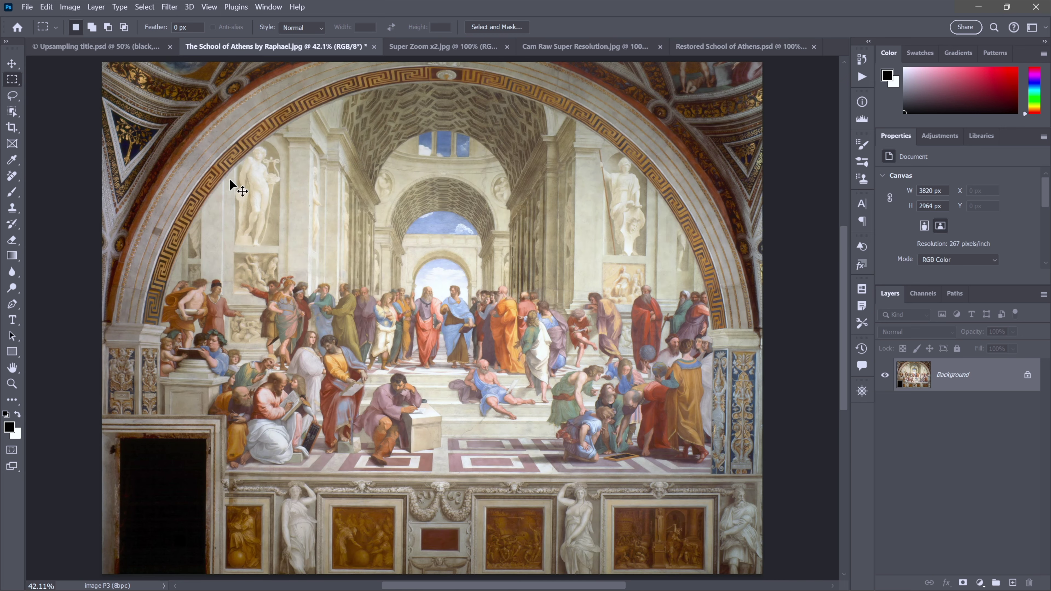
key("ctrl+plus")
key("ctrl+plus")
key("ctrl+plus")
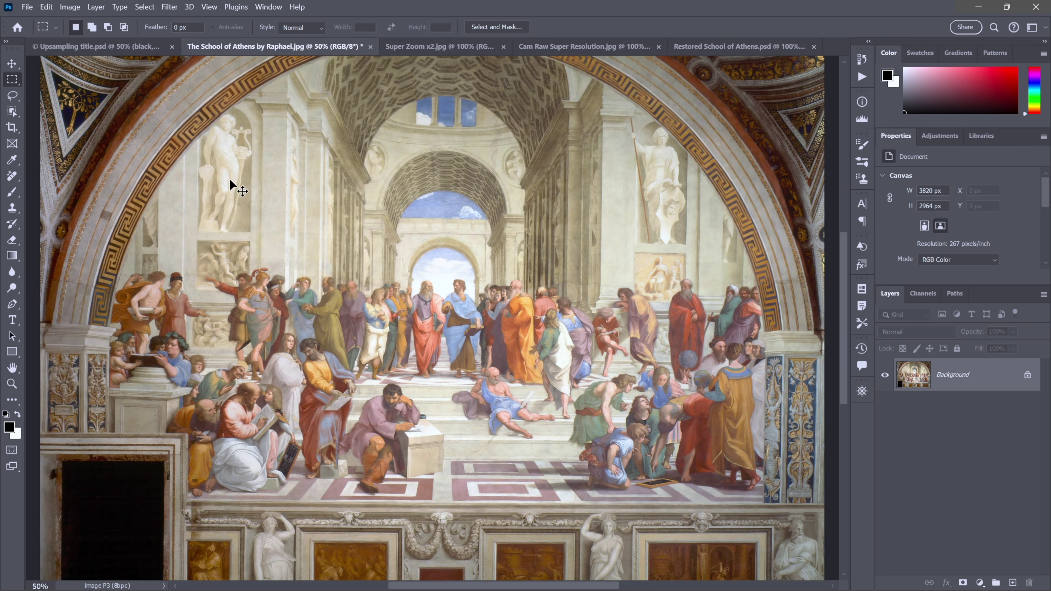
key("ctrl+plus")
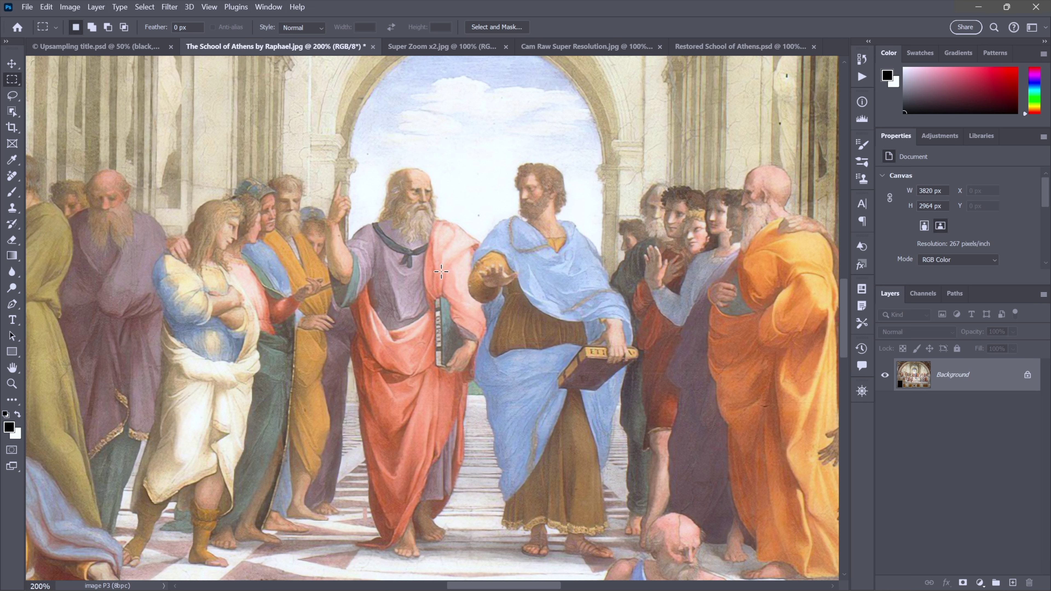
Review the six upsampling steps in Upsampling title.psd and return to the School of Athens image at 100%.
left_click(77, 49)
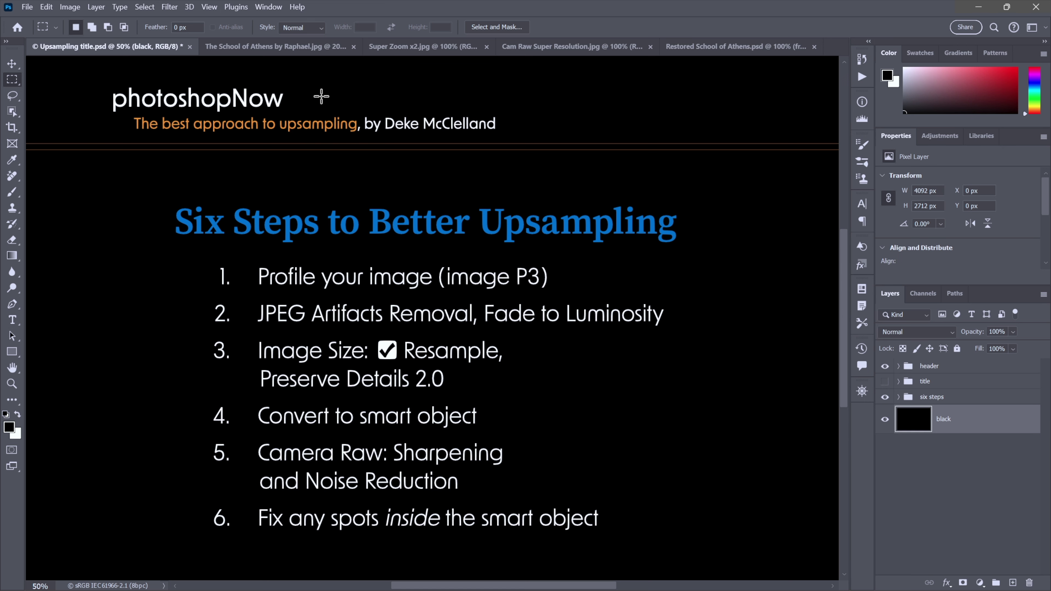
left_click(275, 46)
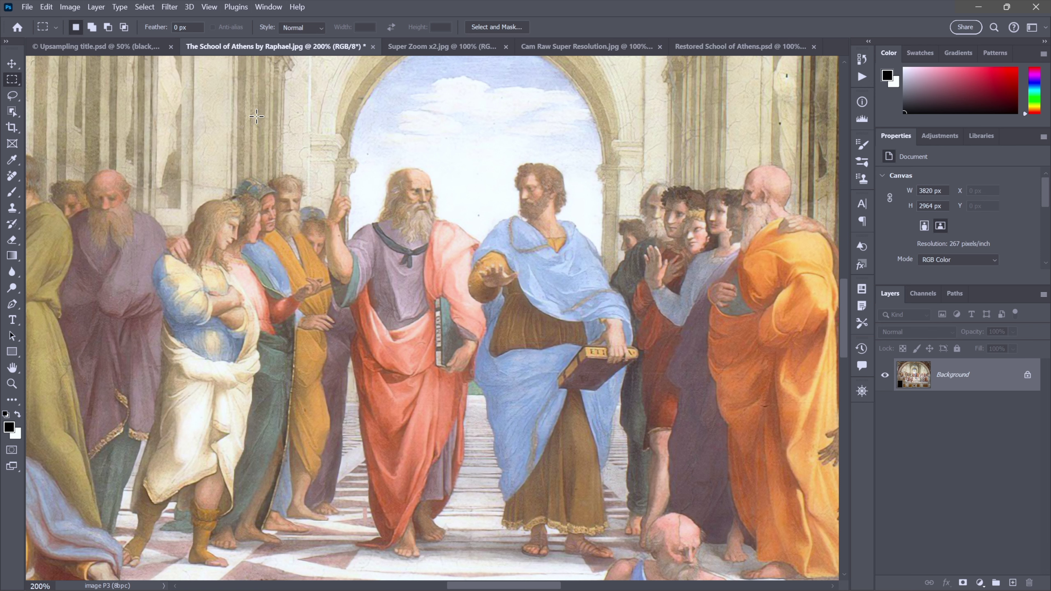
key("ctrl+minus")
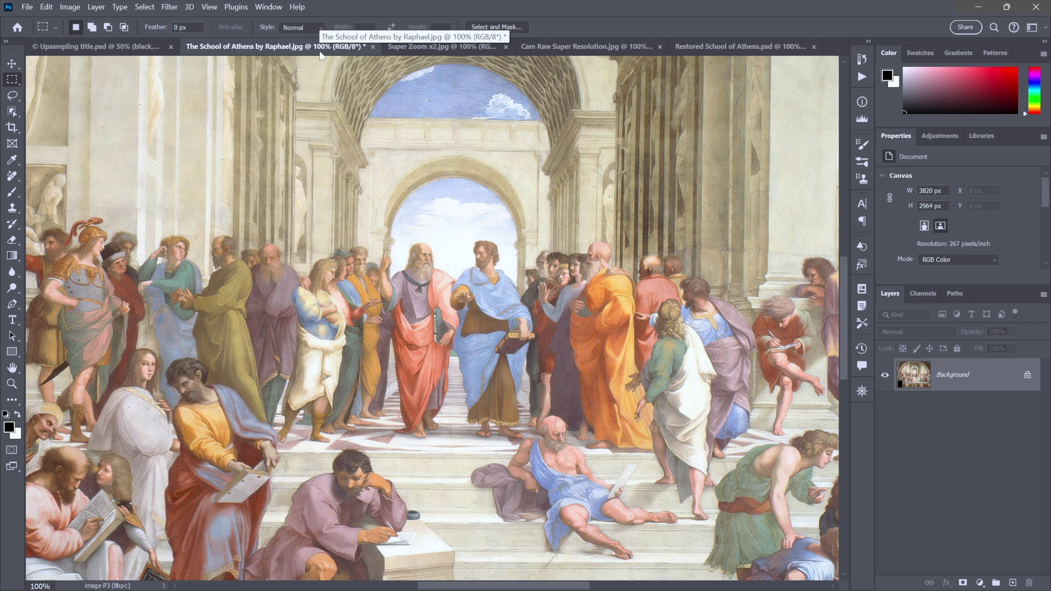
Start resizing the School of Athens image, setting its width to 2012*4 (8048) pixels with resampling on.
left_click(70, 7)
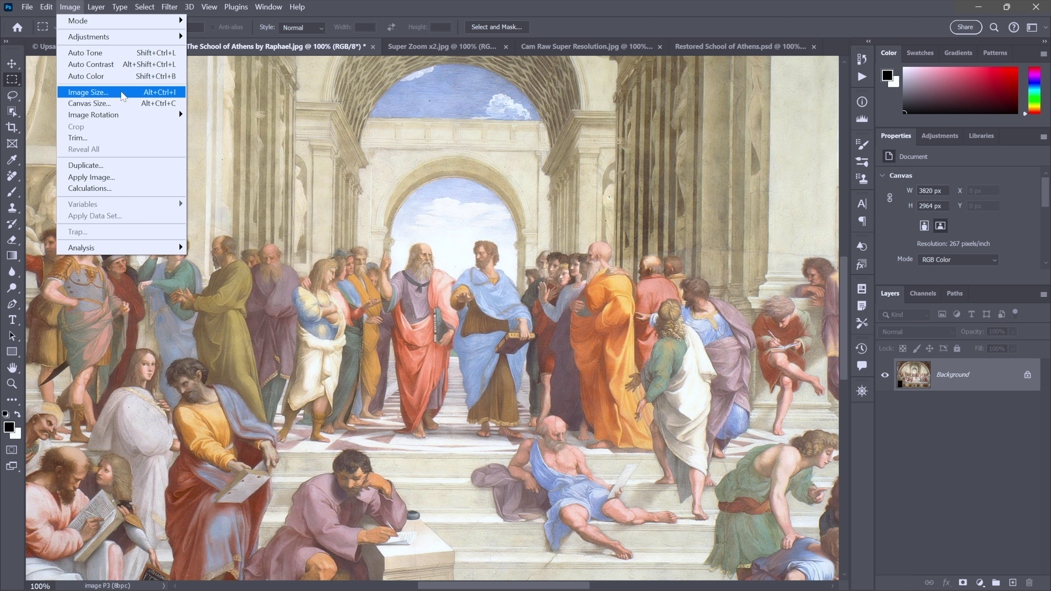
left_click(122, 95)
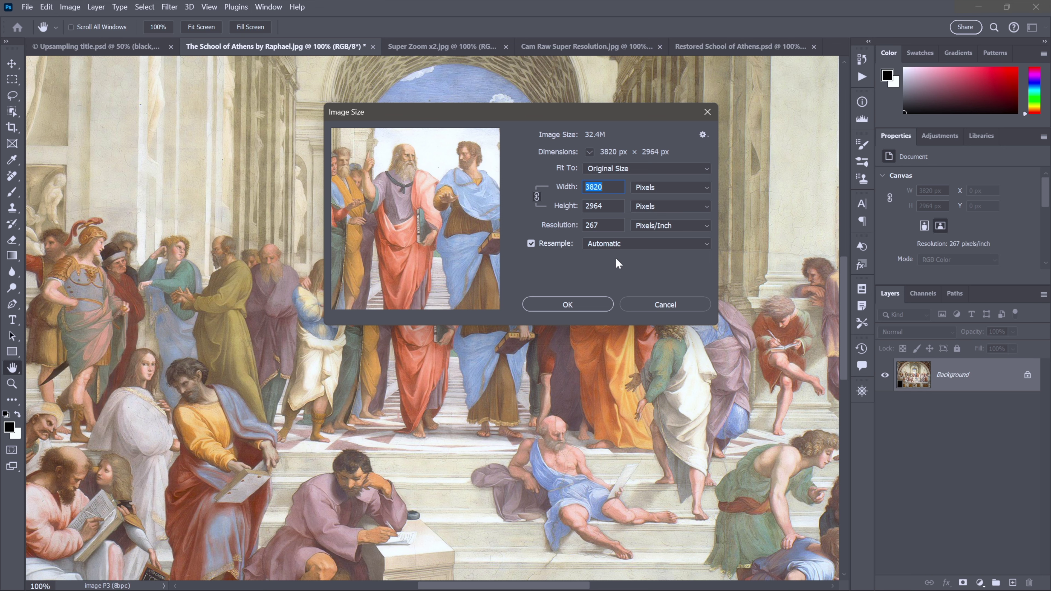
left_click(664, 187)
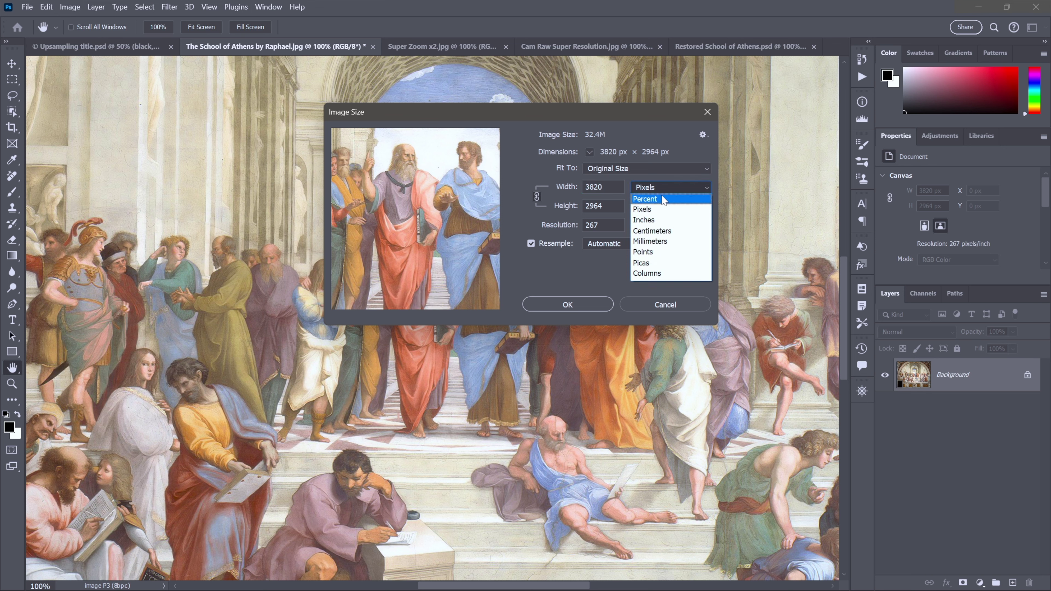
left_click(668, 211)
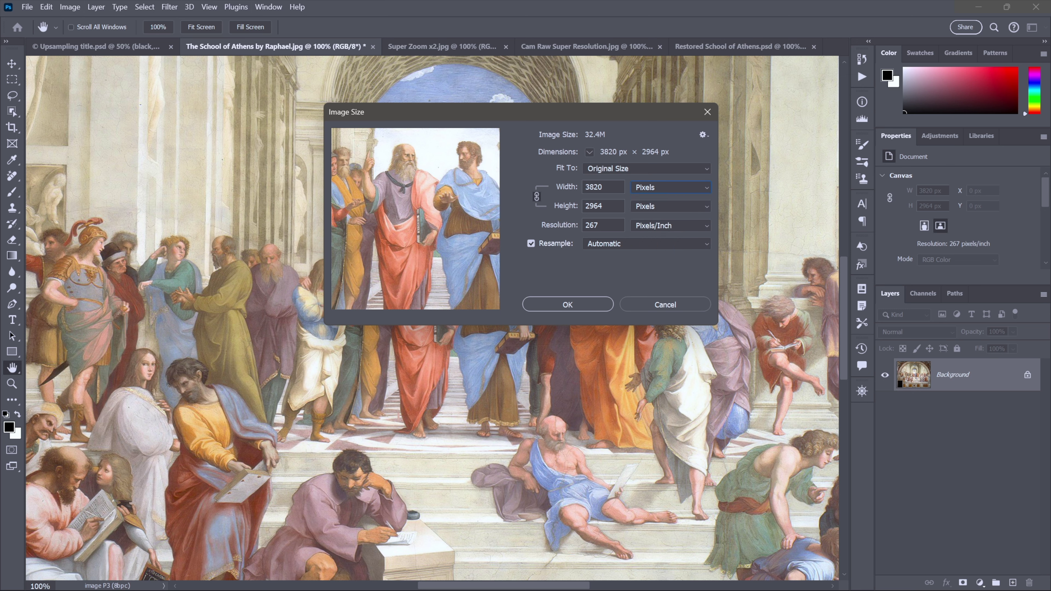
left_click(564, 189)
type("2012*4")
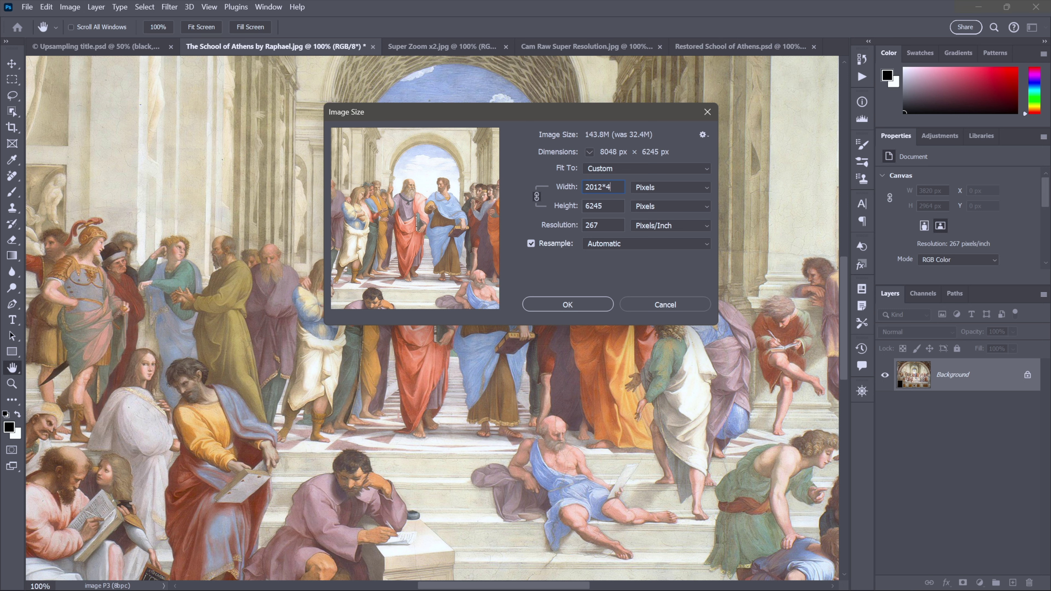
key("Tab")
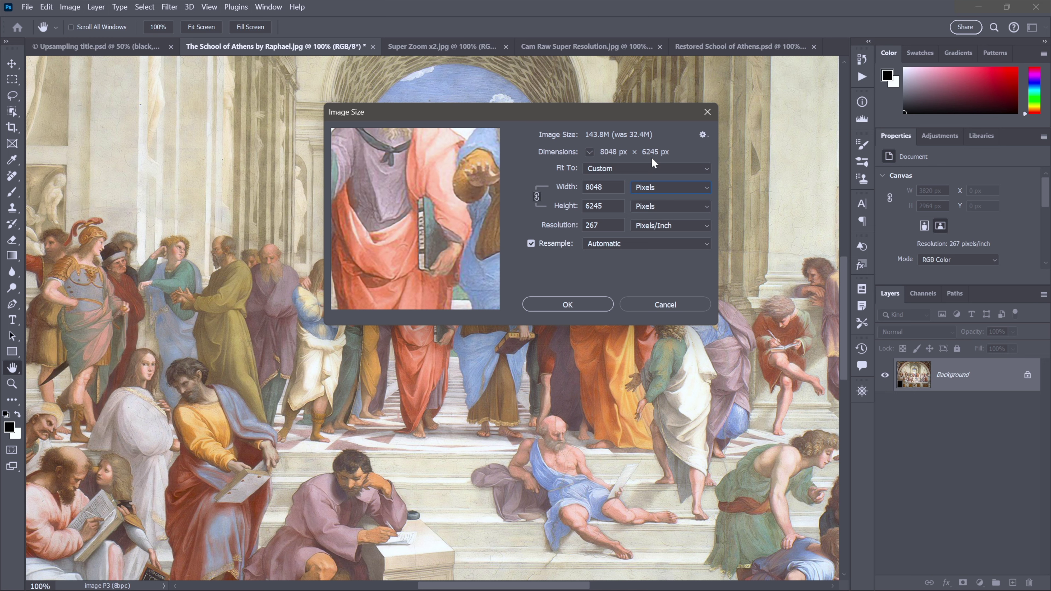
View the new image dimensions in percent and in inches.
left_click(662, 206)
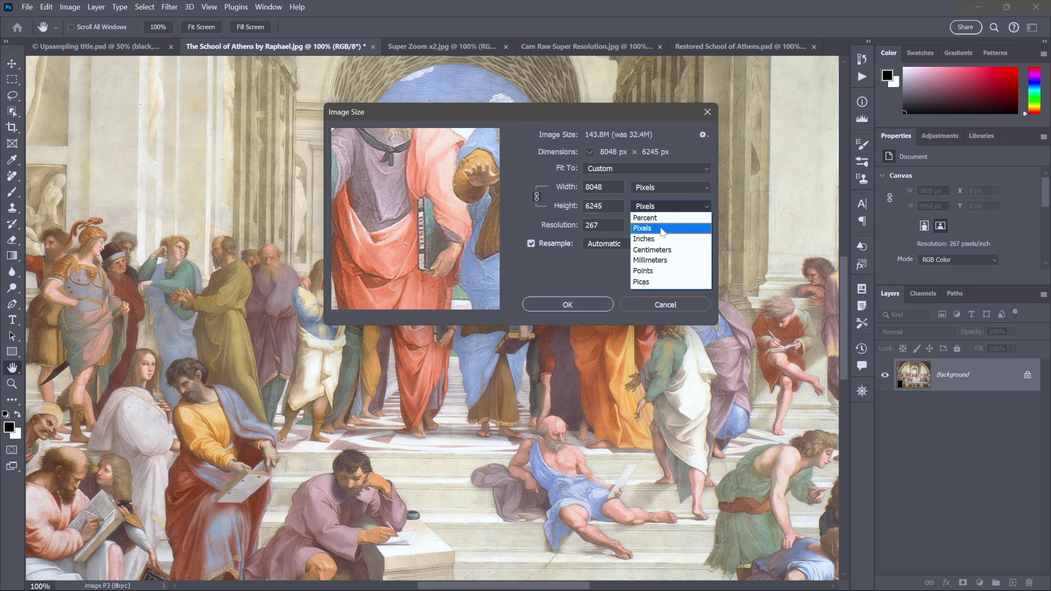
left_click(647, 218)
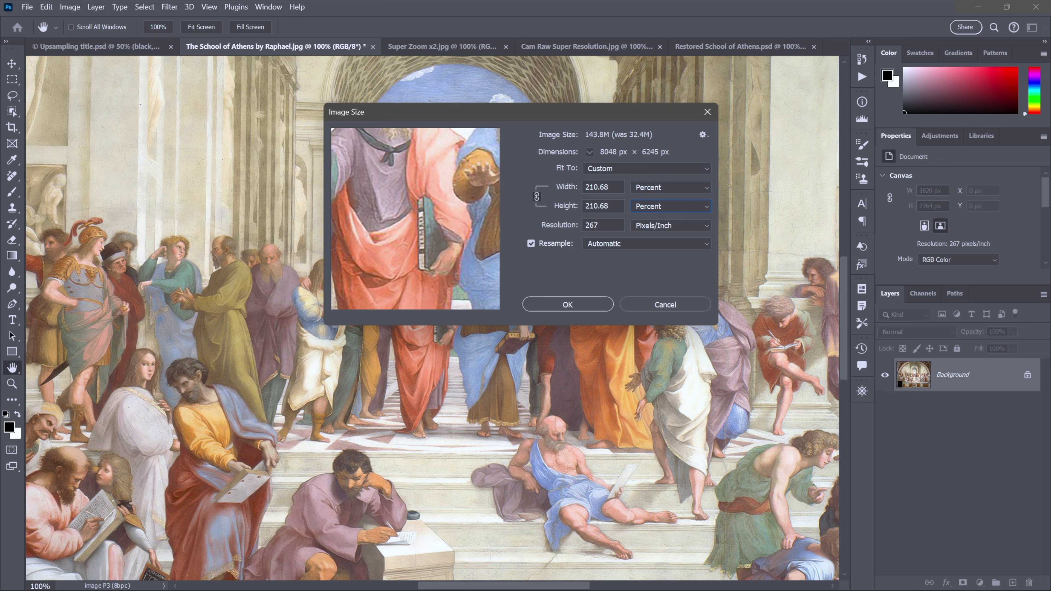
left_click(668, 190)
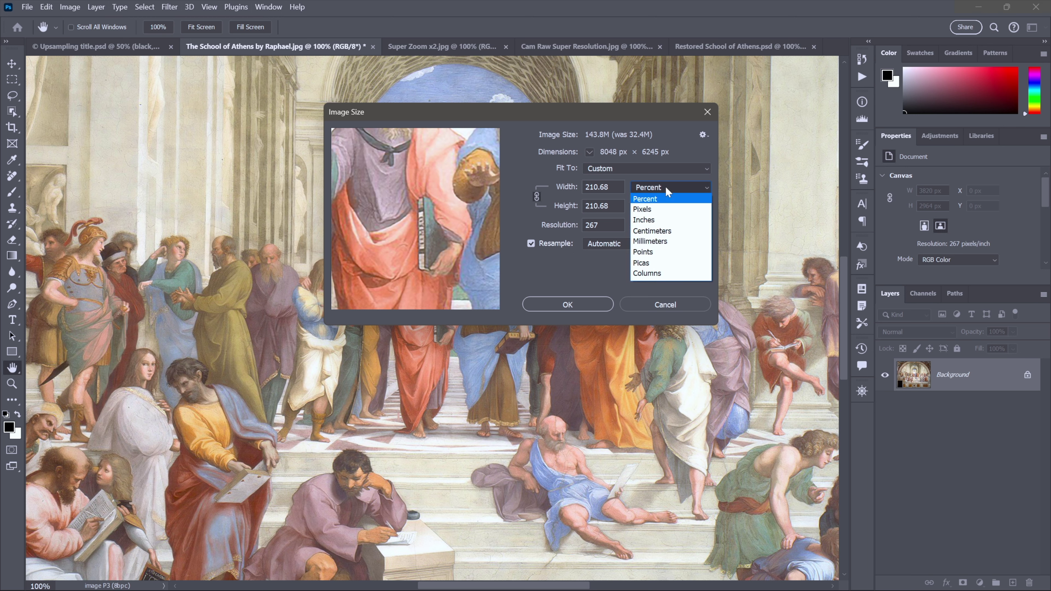
left_click(665, 224)
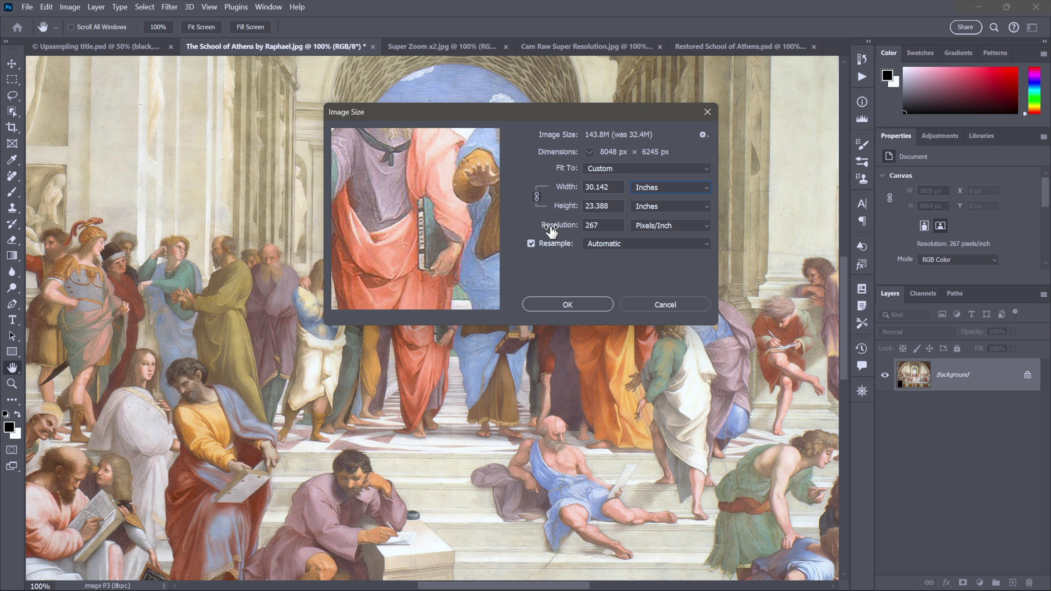
Resample the image with Preserve Details 2.0 and 40% noise reduction, and check the enlarged central figures.
left_click(637, 244)
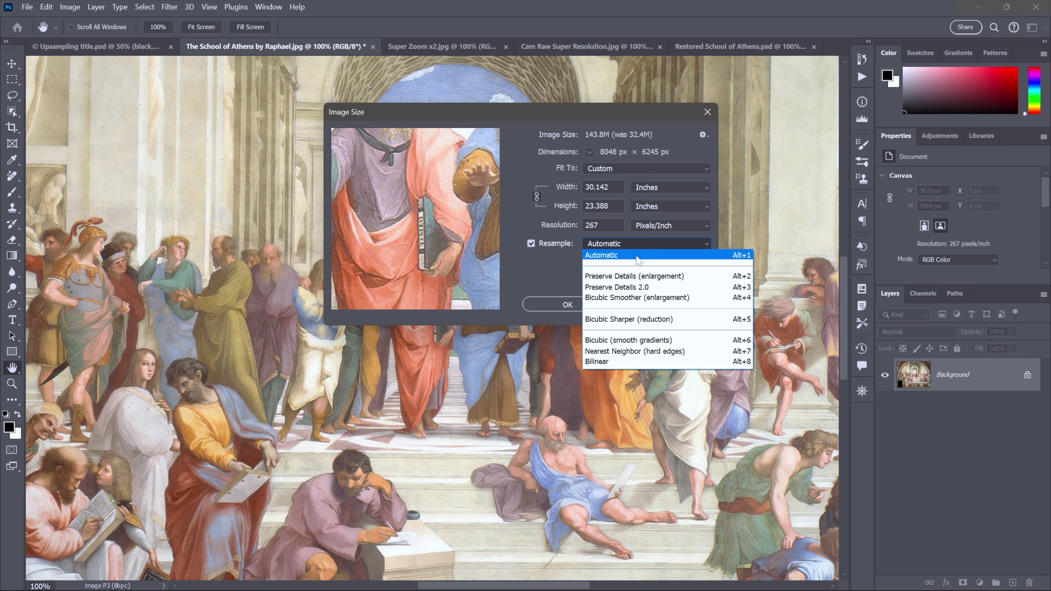
left_click(664, 288)
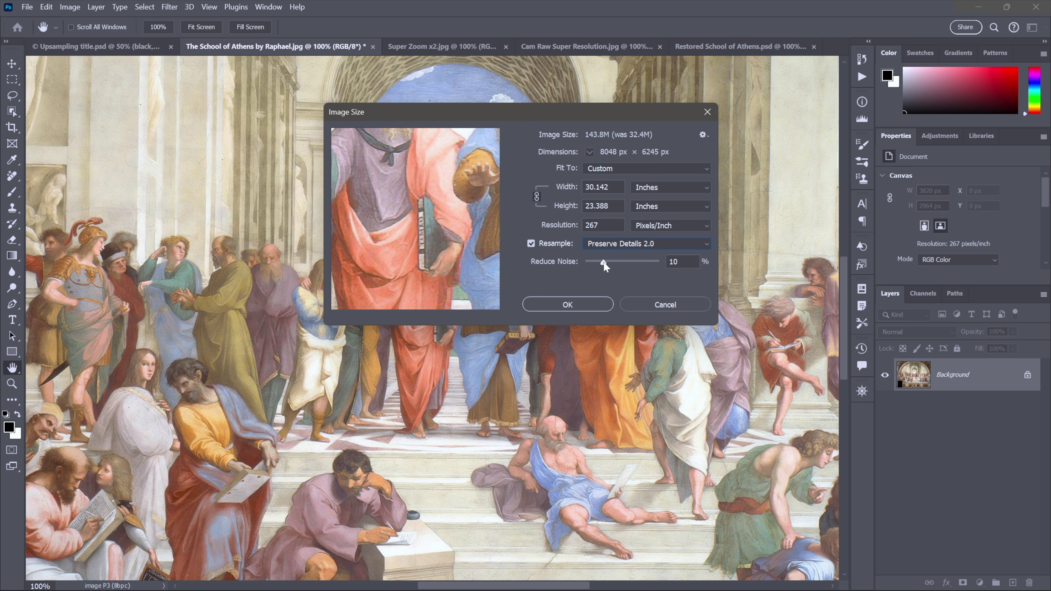
left_click_drag(493, 137, 417, 215)
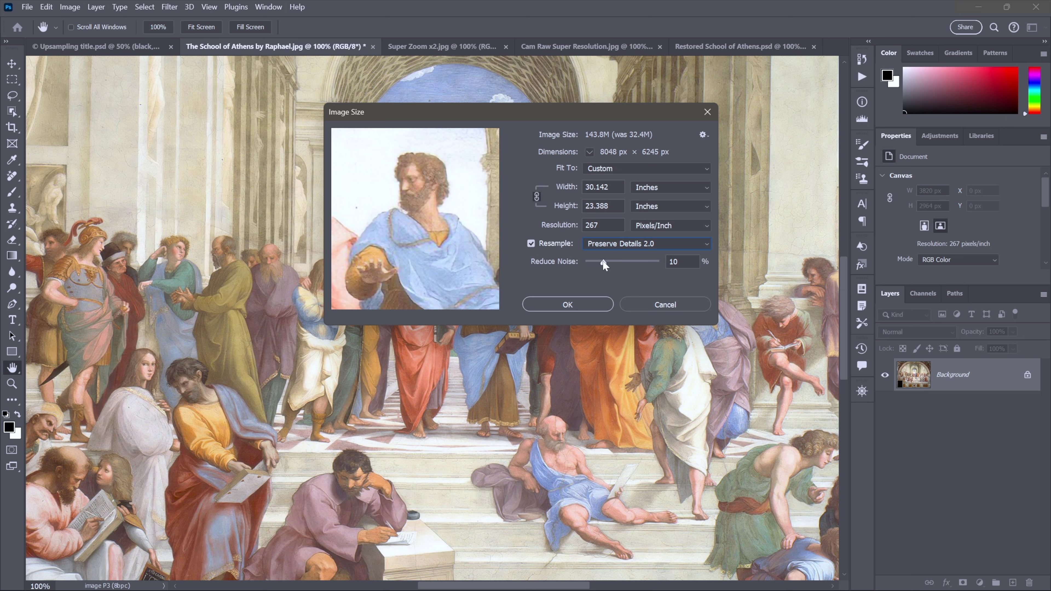
left_click_drag(605, 264, 631, 268)
key("Tab")
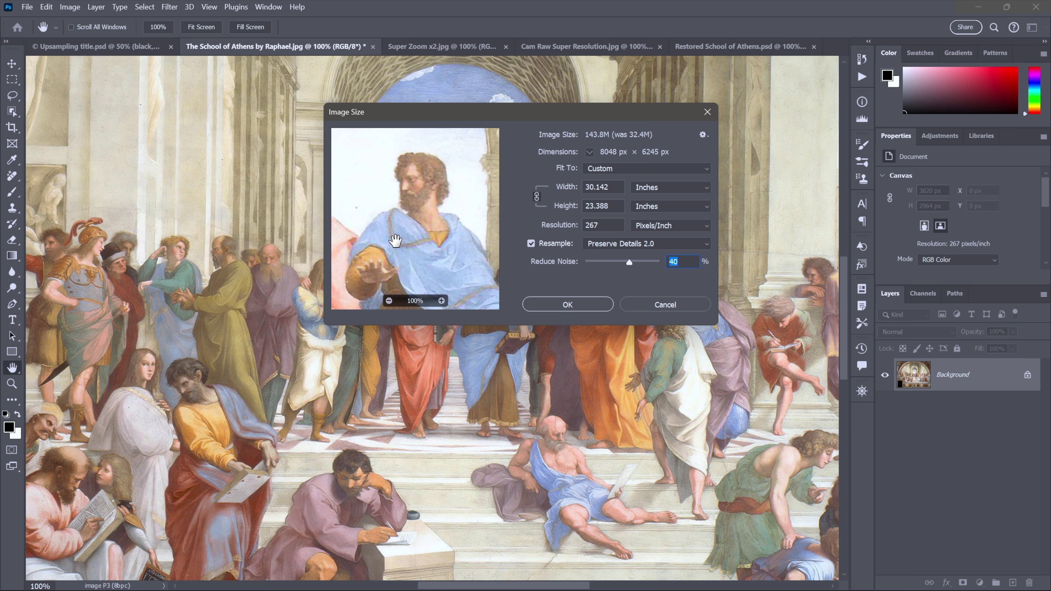
left_click(559, 307)
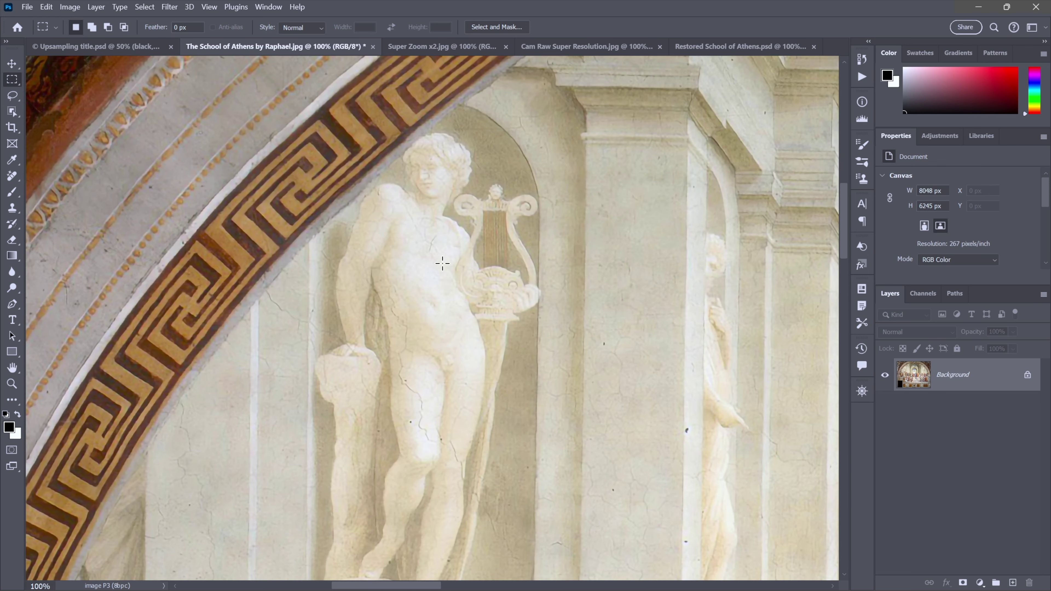
left_click_drag(683, 439, 352, 293)
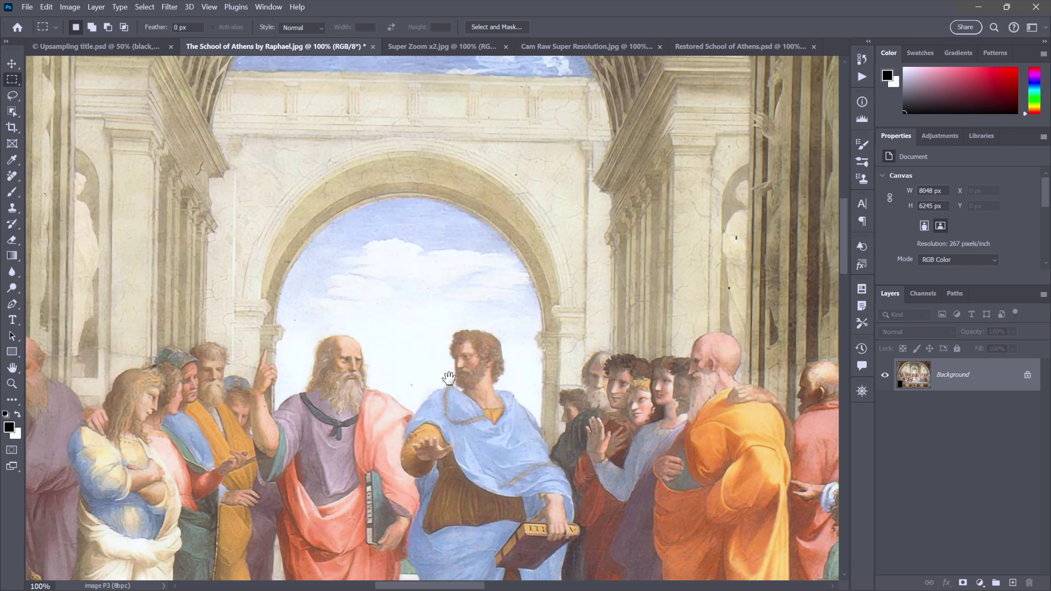
left_click_drag(449, 378, 466, 202)
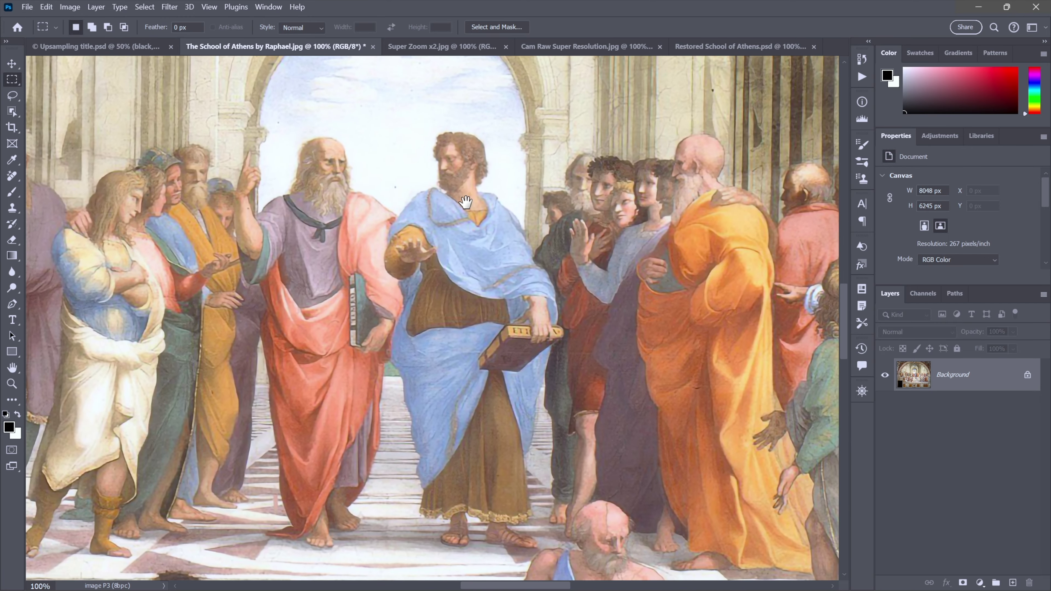
Inspect the enlarged central and seated figures and compare the result with Super Zoom x2.jpg.
left_click_drag(266, 433, 312, 322)
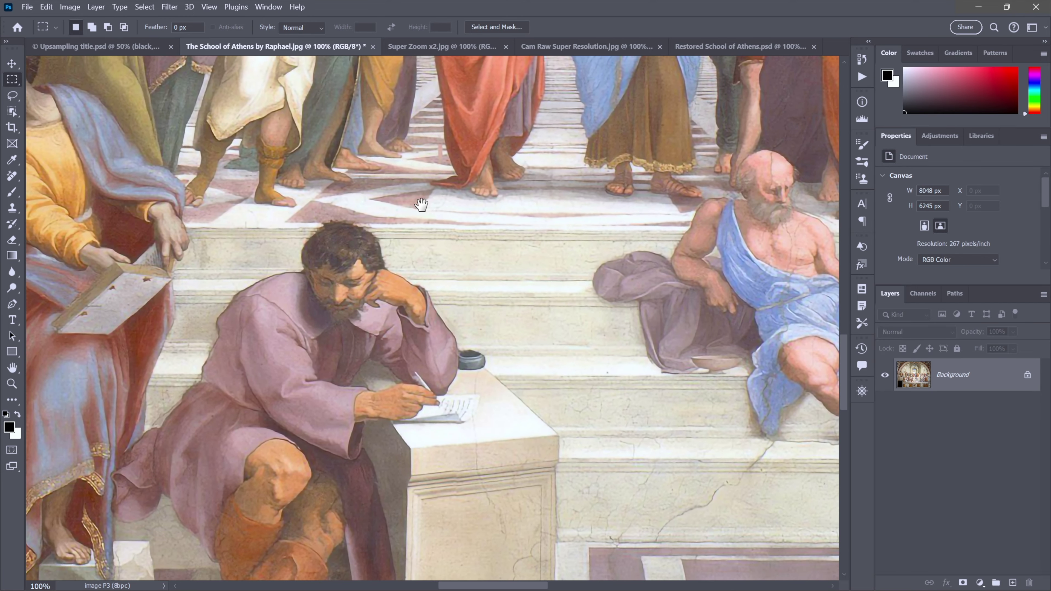
left_click_drag(414, 246, 348, 446)
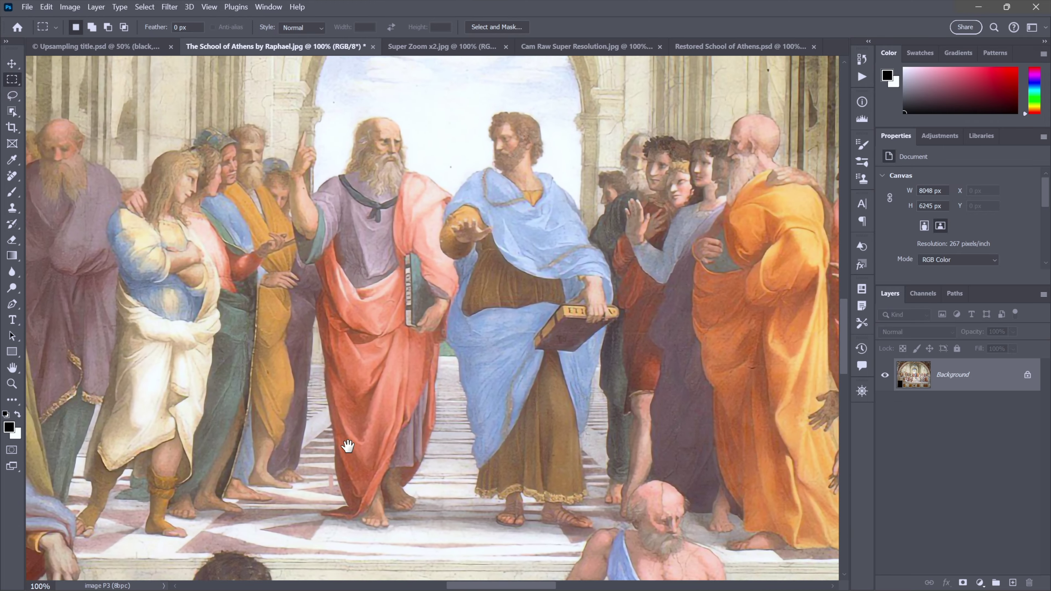
left_click_drag(331, 375, 341, 304)
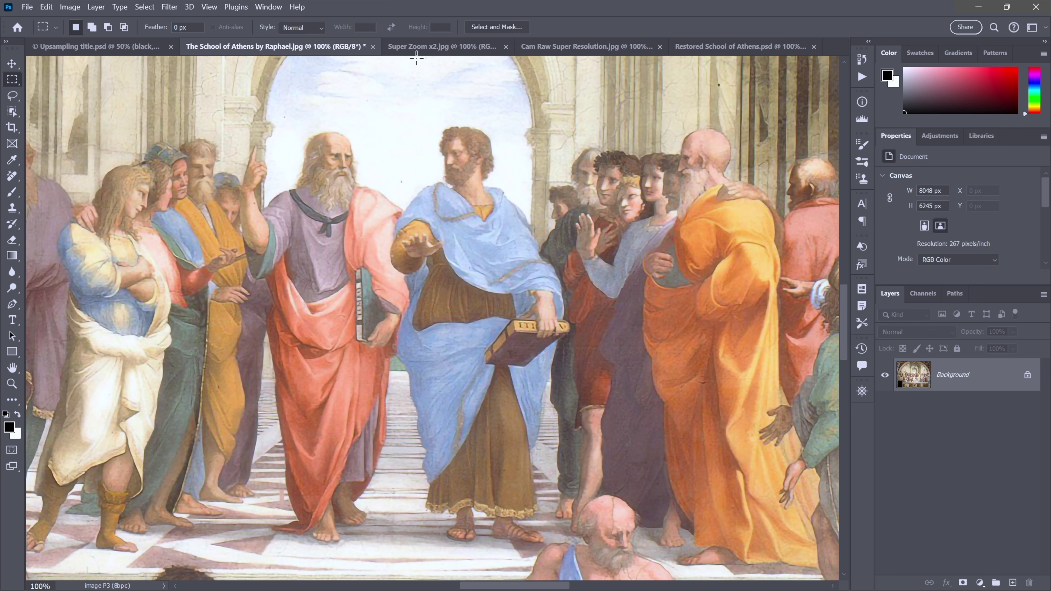
left_click(419, 48)
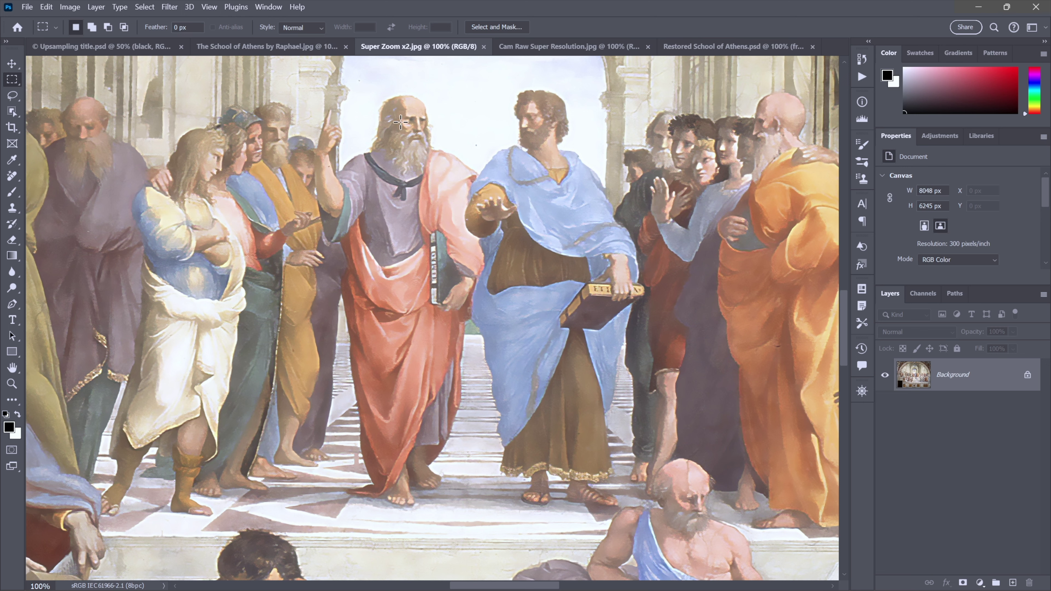
left_click(305, 47)
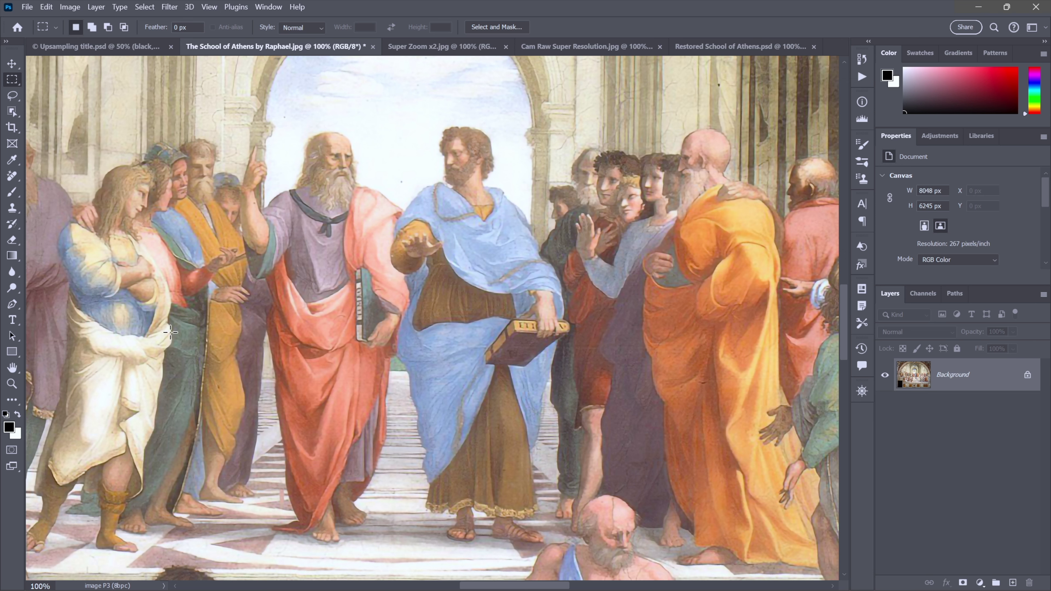
Review the six steps listed in Upsampling title.psd and return to the School of Athens image.
key("Return")
key("ctrl+shift+Tab")
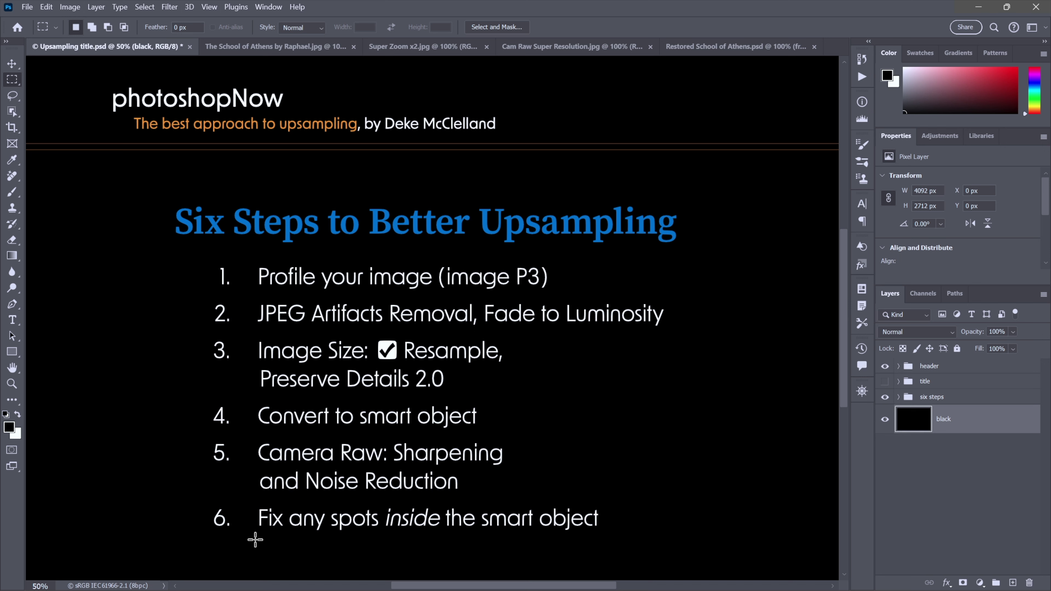
key("ctrl+Tab")
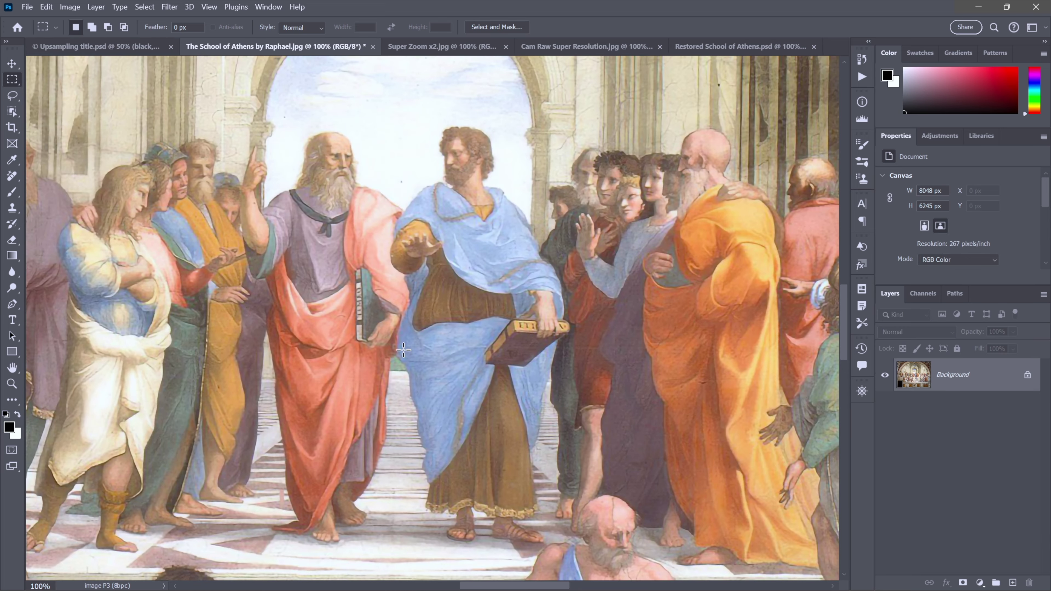
Convert the Background into an editable layer named fresco.
scroll(438, 188, "up", 1)
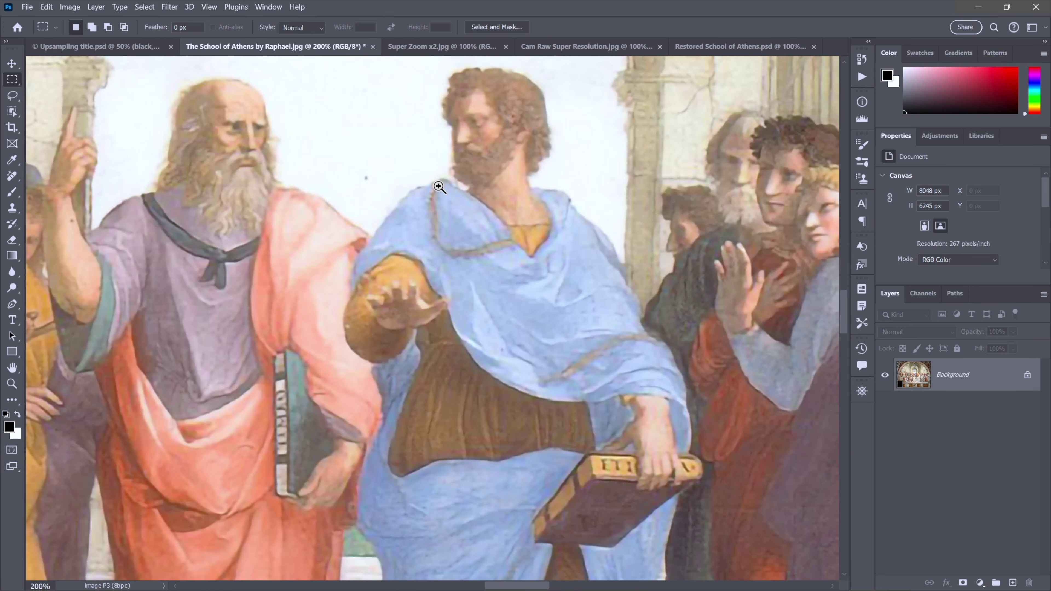
left_click_drag(438, 181, 456, 232)
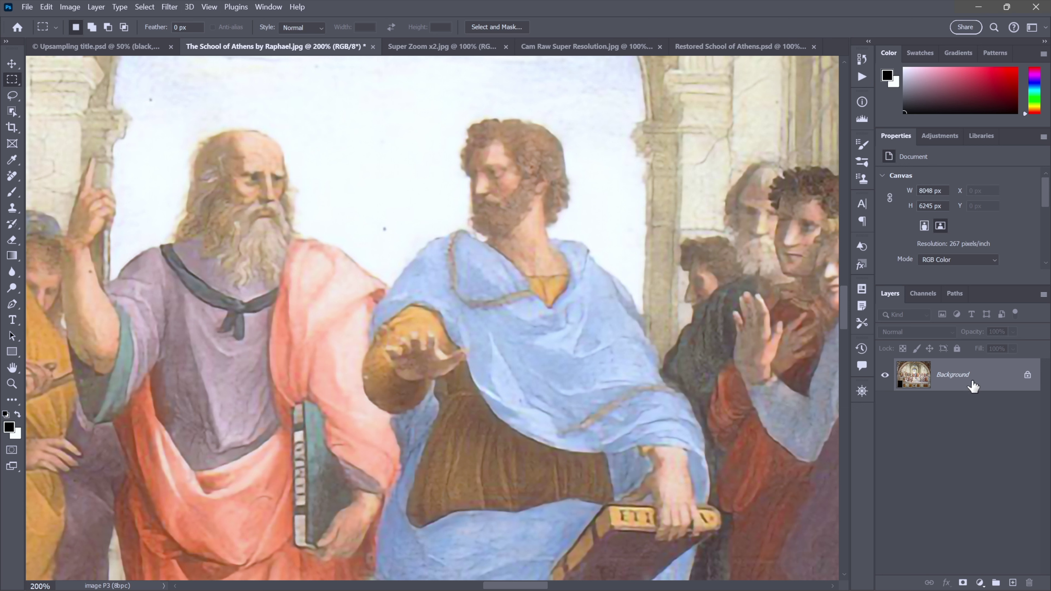
double_click(973, 386)
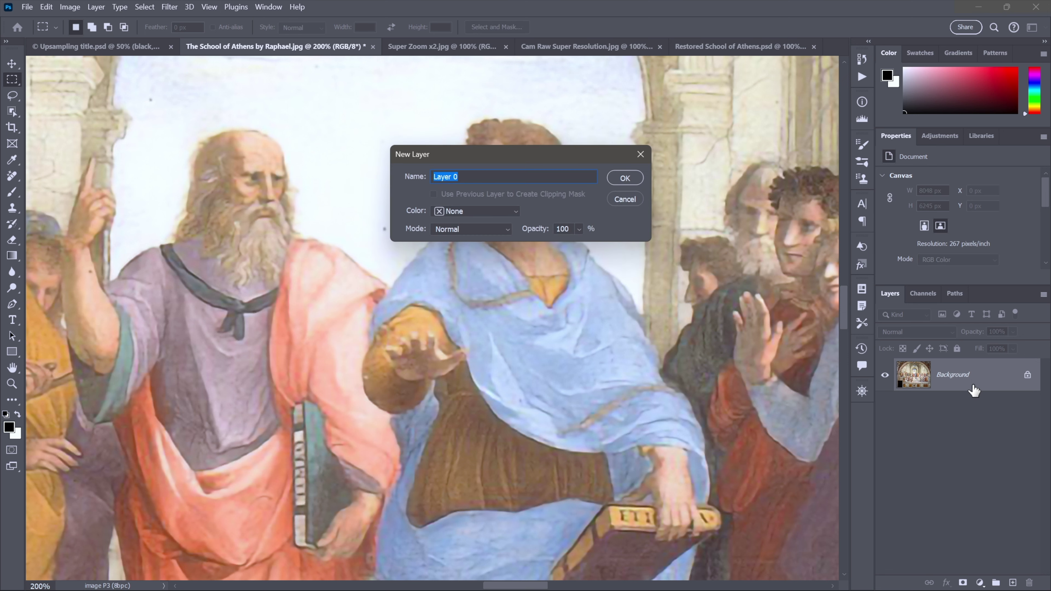
type("fresco")
left_click(624, 181)
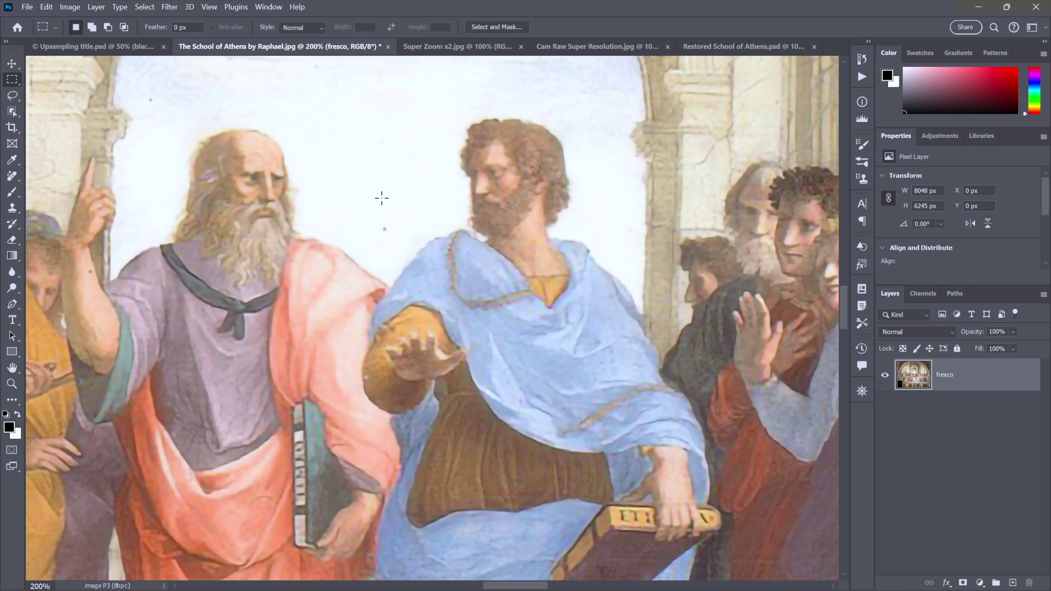
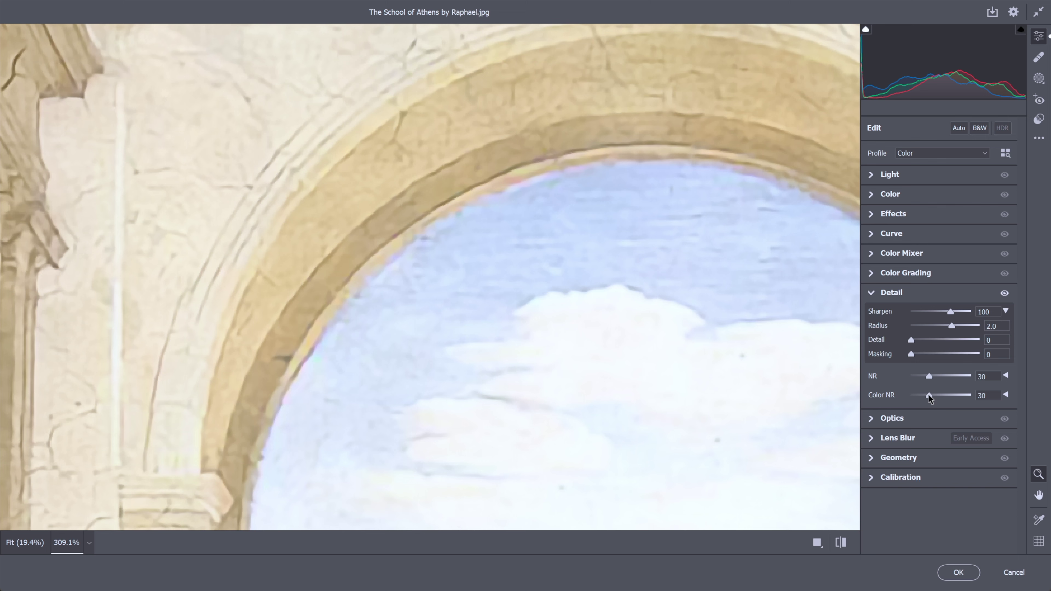
Set Color NR to 50 in the Camera Raw Detail settings, check the central figures, and apply the filter.
left_click_drag(930, 396, 942, 396)
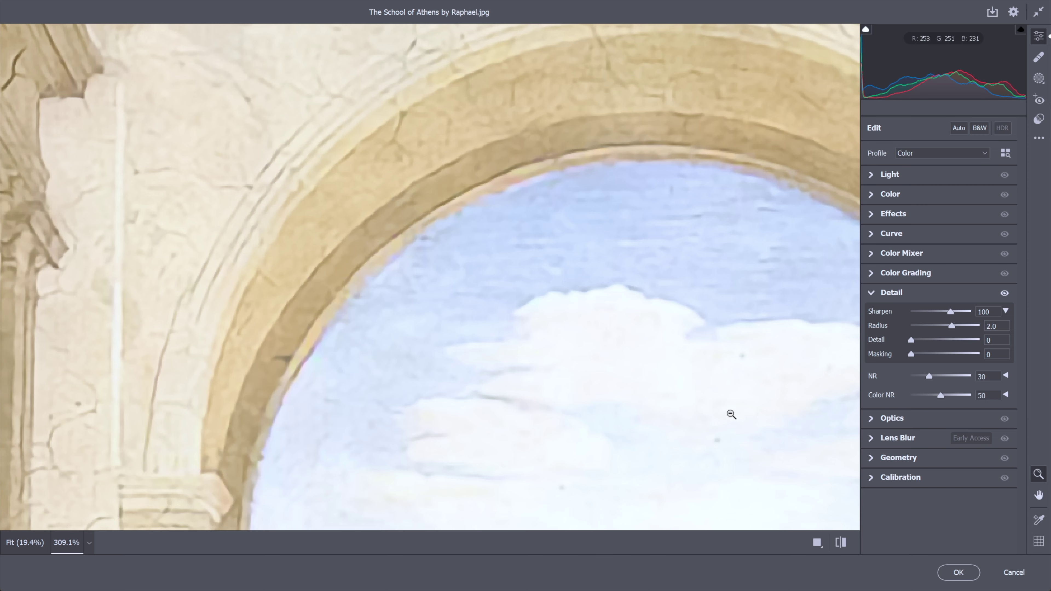
key("h")
left_click_drag(781, 461, 369, 123)
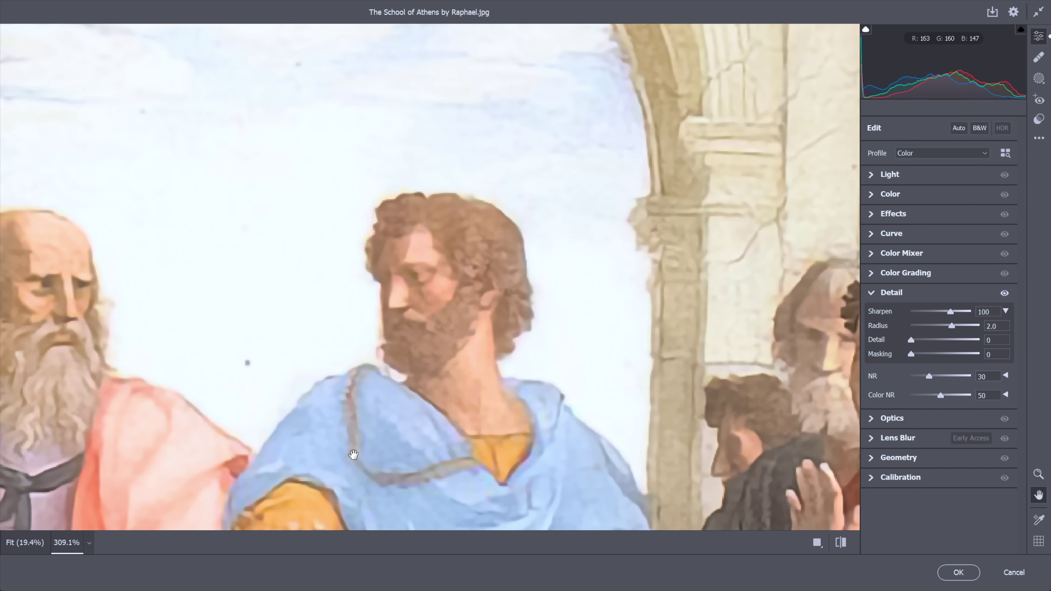
mouse_move(367, 368)
left_mouse_down()
mouse_move(365, 340)
mouse_move(430, 257)
left_mouse_up()
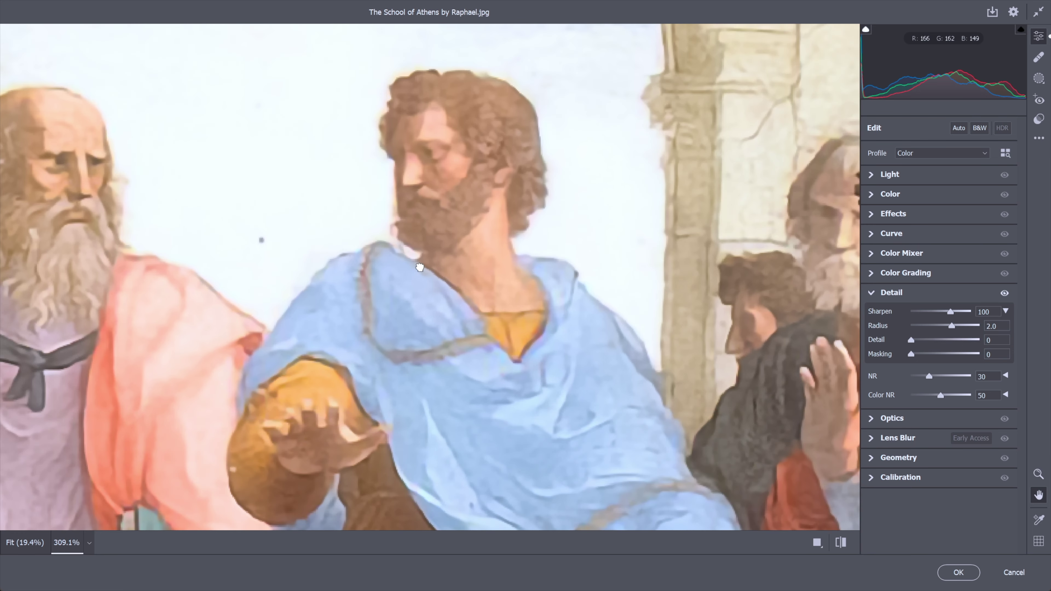
key("z")
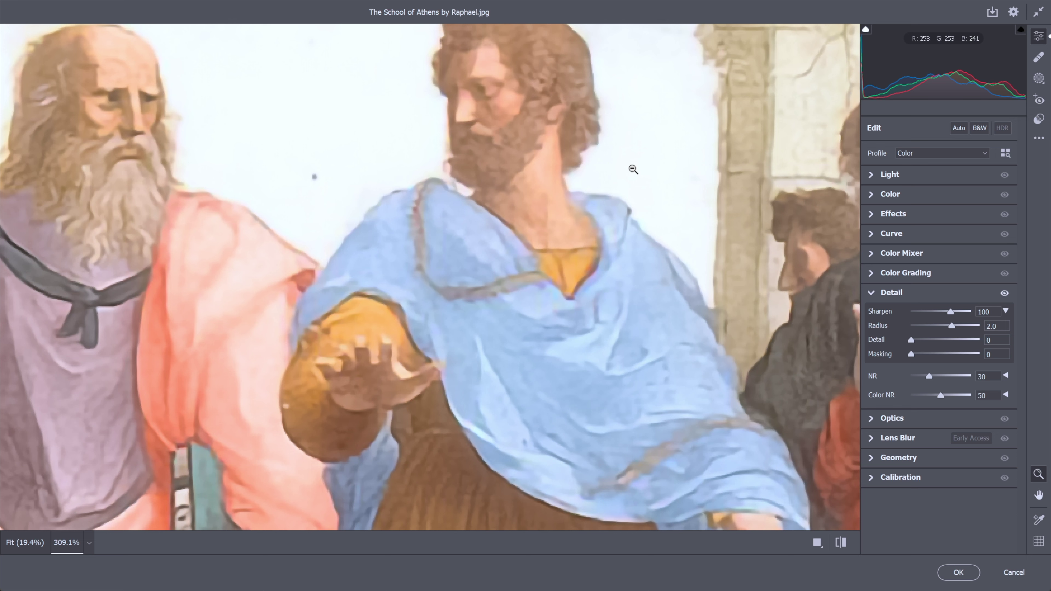
left_click(957, 573)
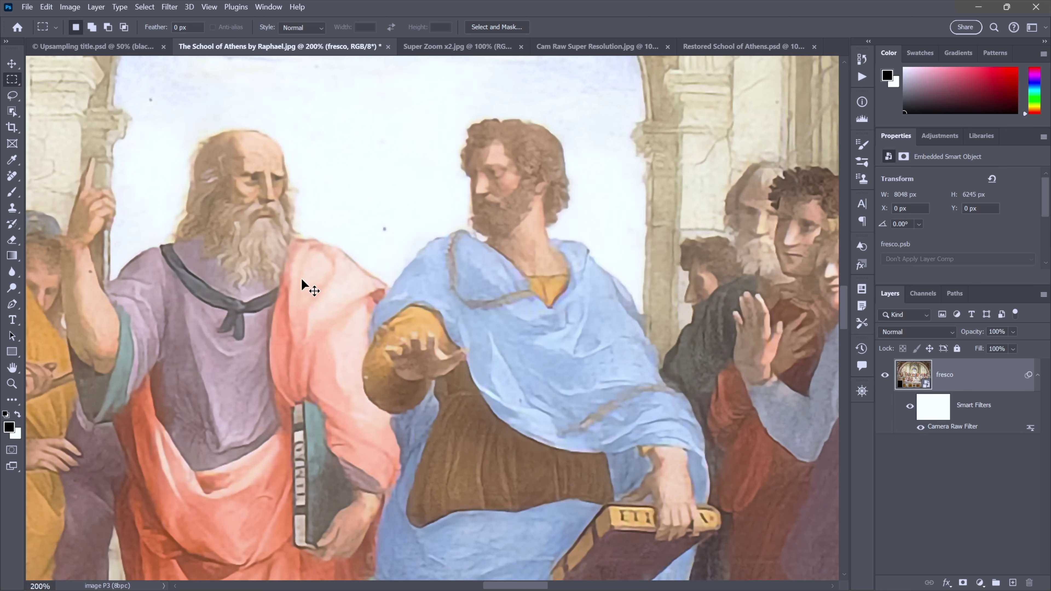
Compare the fresco with and without the Camera Raw filter, and review the final upsampling step in Upsampling title.psd.
key("ctrl+z")
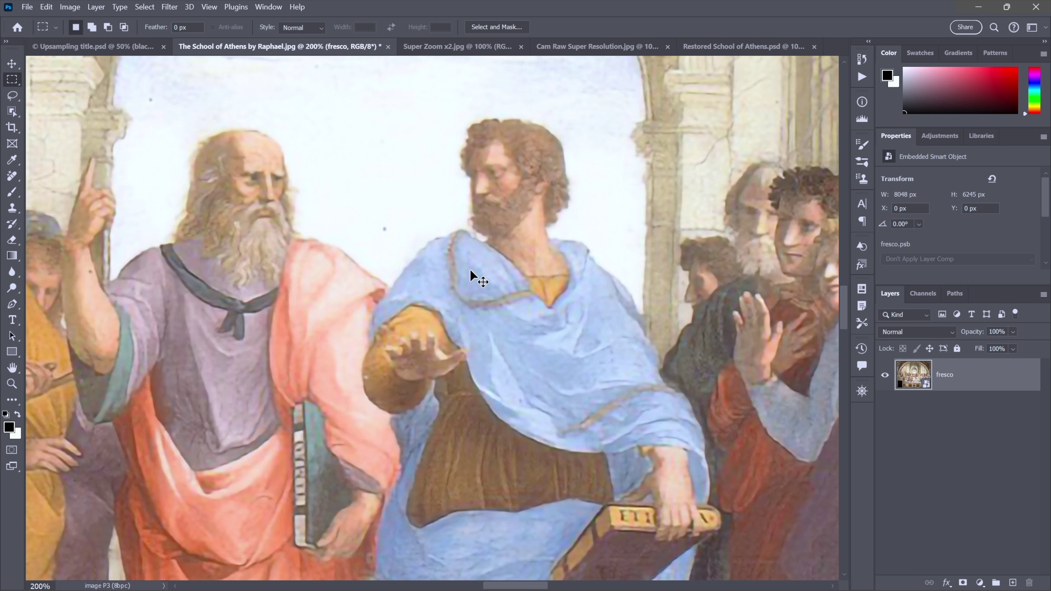
key("ctrl+shift+z")
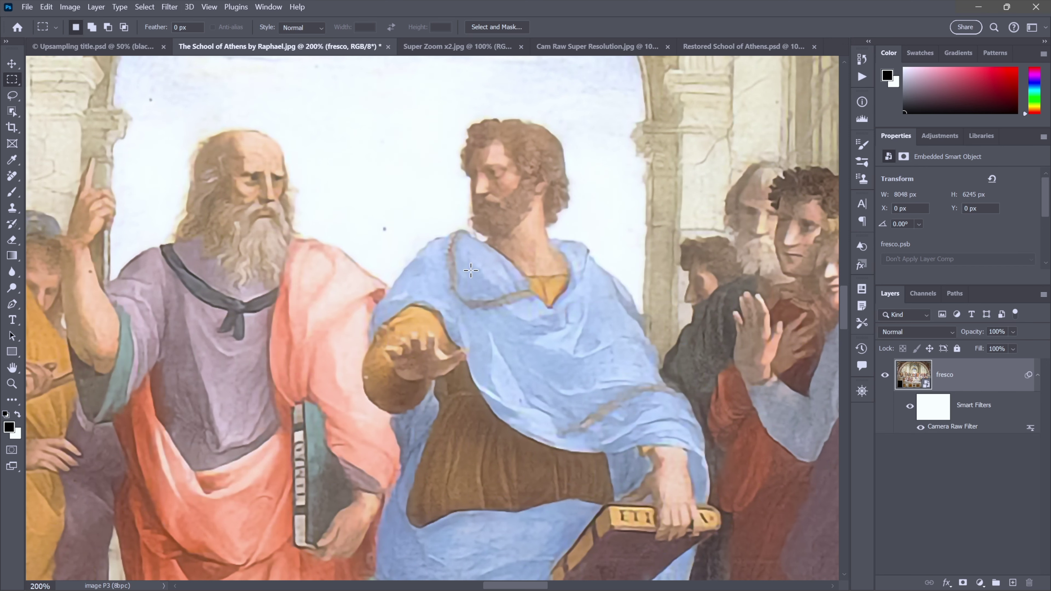
key("ctrl+shift+Tab")
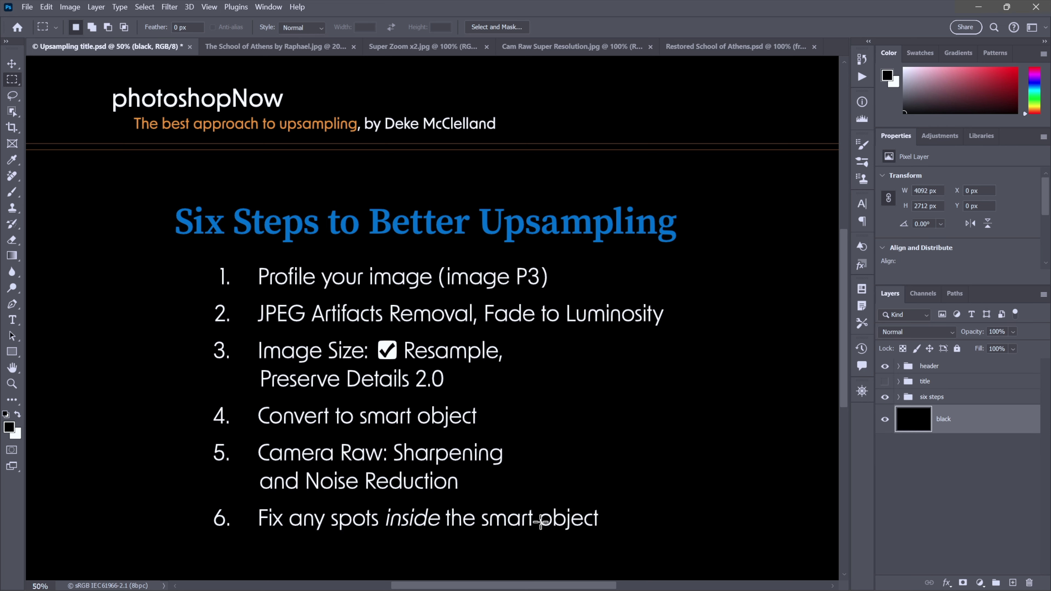
key("ctrl+Tab")
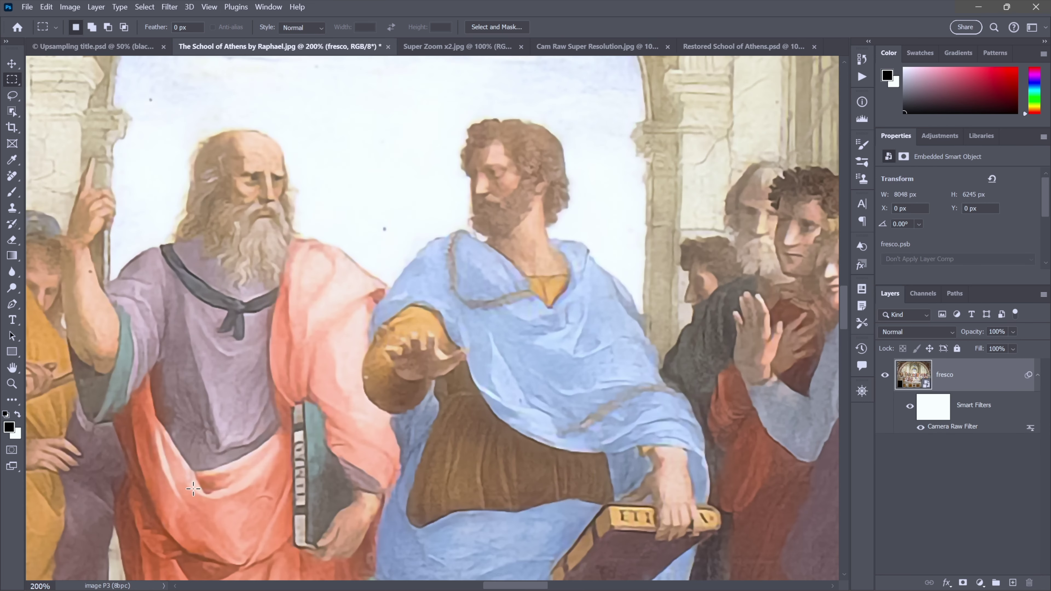
Open the contents of the fresco smart object and add a new layer named spots.
left_click_drag(282, 220, 388, 308)
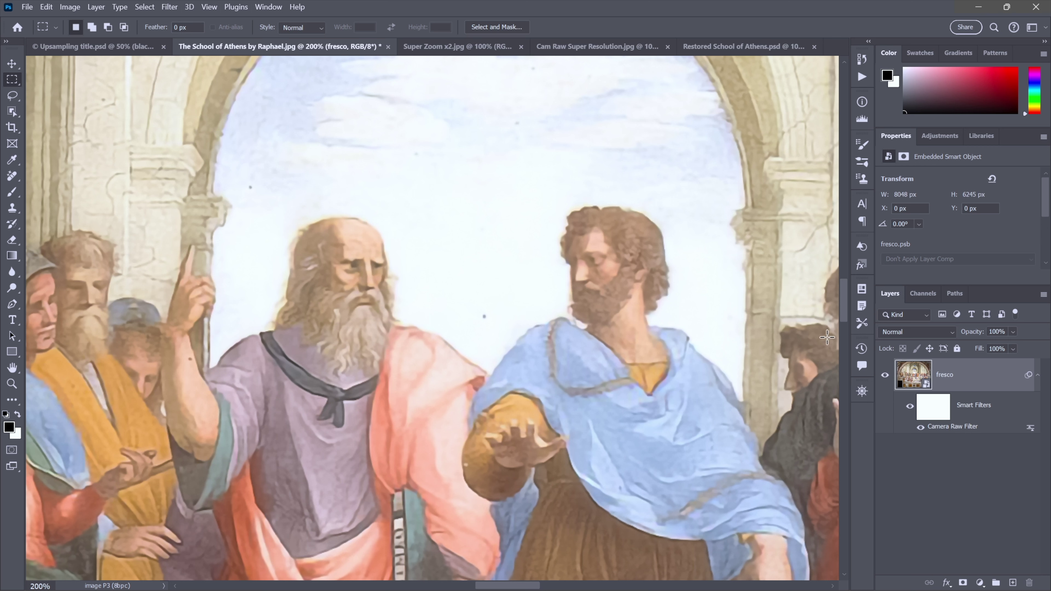
double_click(914, 385)
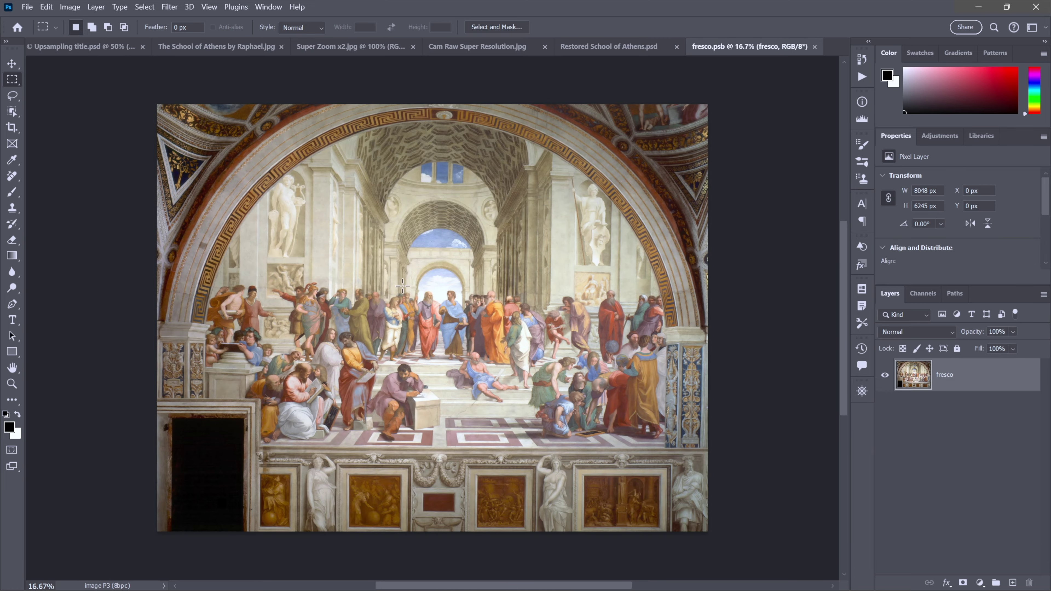
left_click(444, 291, "ctrl")
left_click_drag(443, 291, 441, 293)
left_click_drag(432, 362, 441, 300)
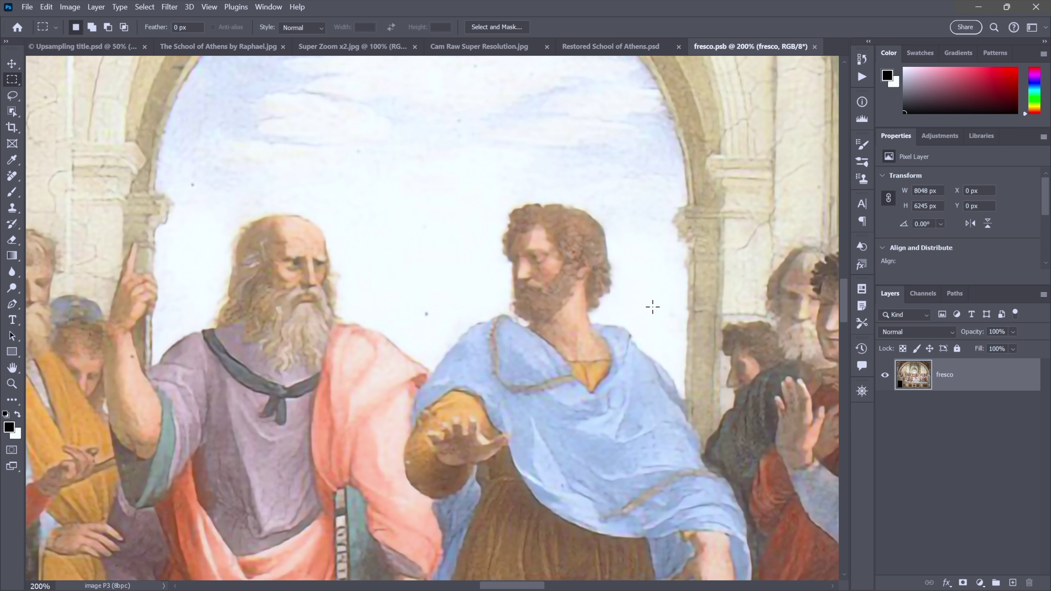
key("ctrl+shift+n")
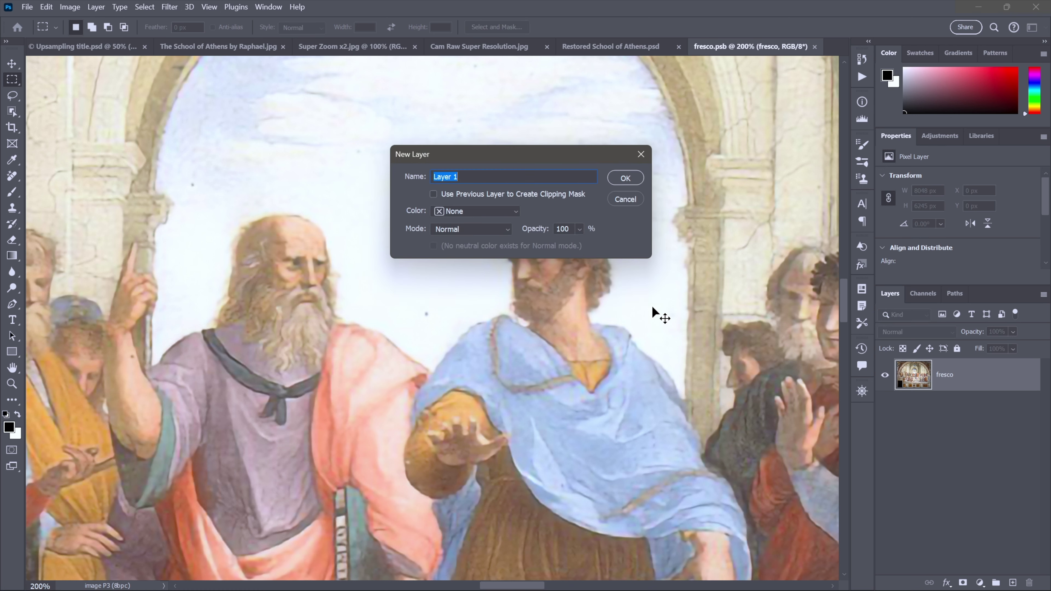
type("spots")
key("Return")
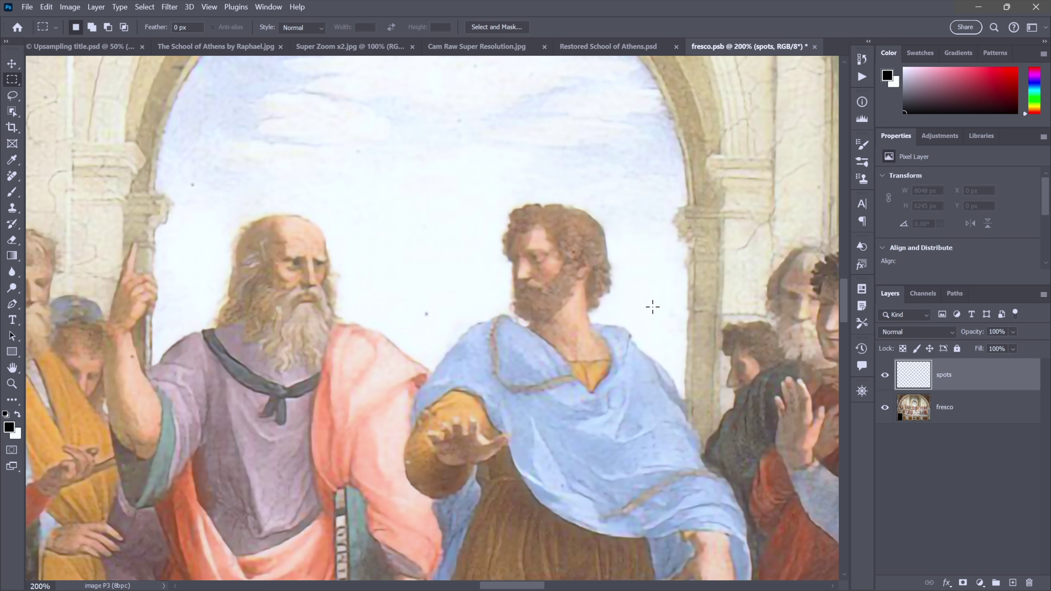
Heal the dark spots in the sky and on the central figures and yellow robe with a size 10 Spot Healing Brush.
left_click(12, 176)
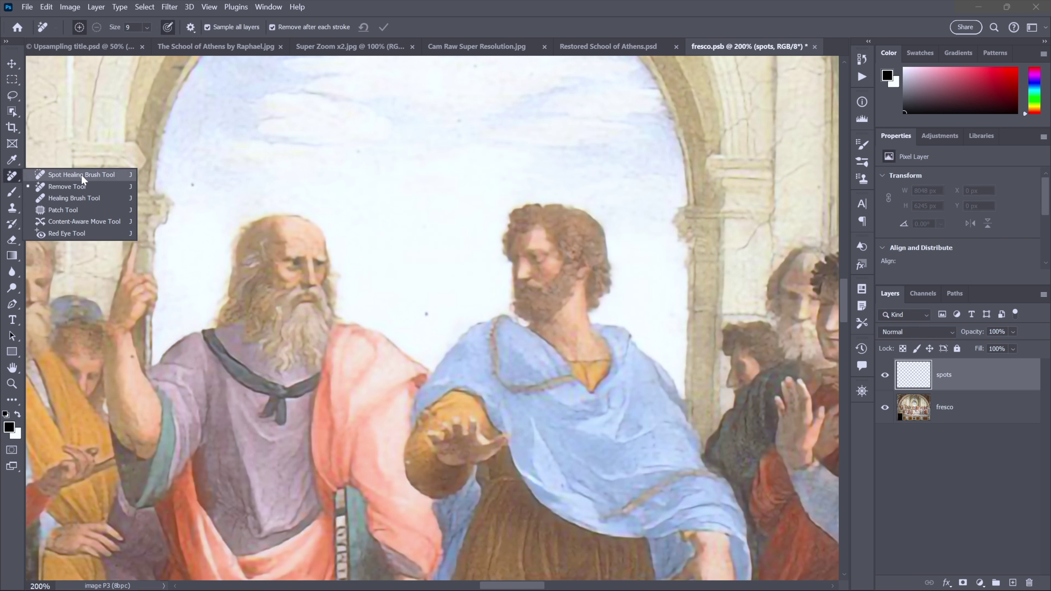
left_click(81, 174)
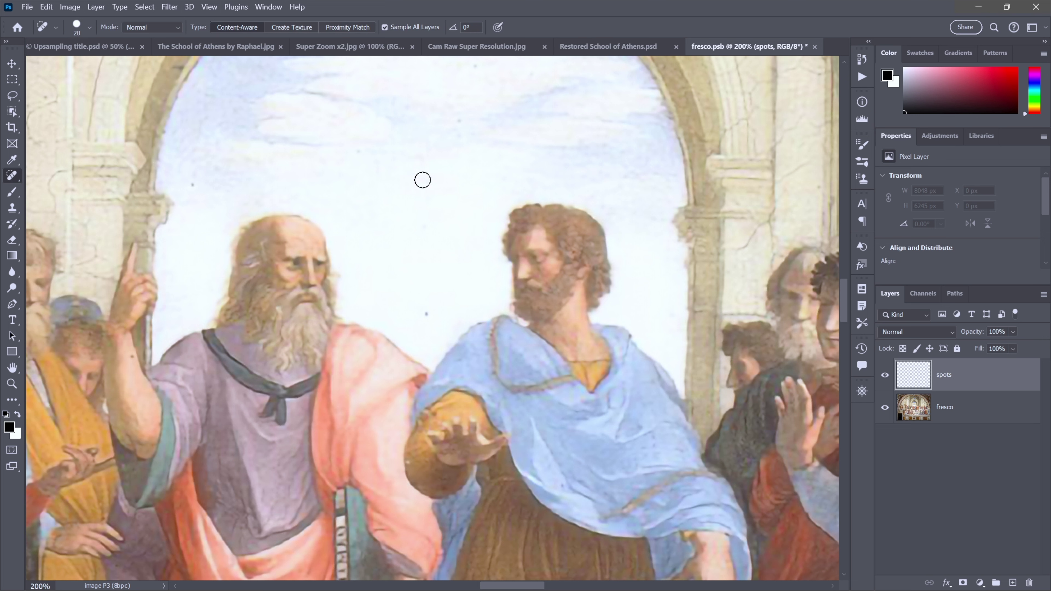
key("bracketleft")
left_click(427, 314)
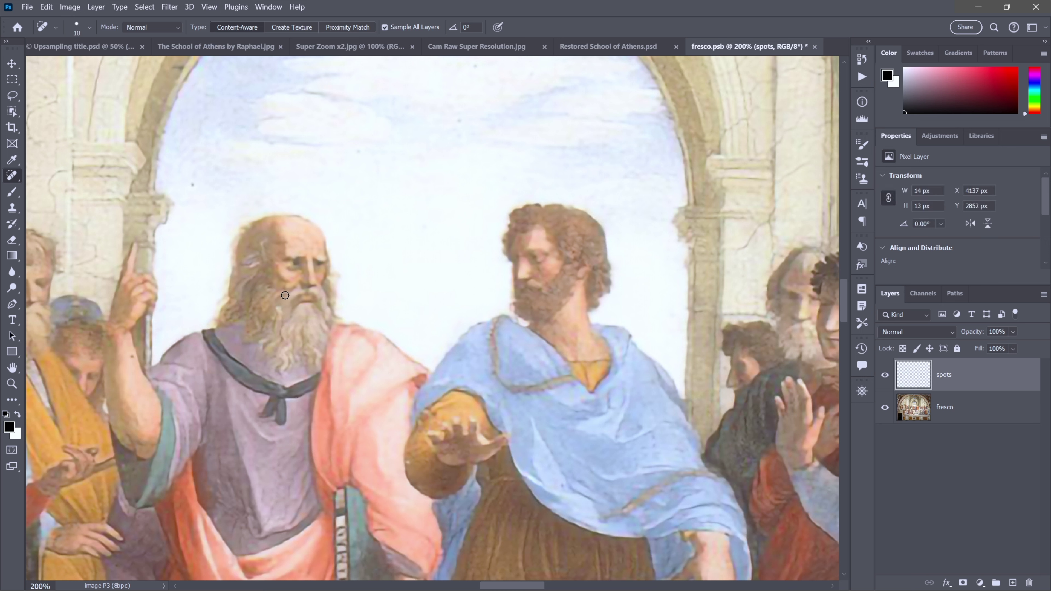
left_click(192, 185)
left_click(165, 133)
left_click(407, 462)
left_click_drag(352, 464, 364, 161)
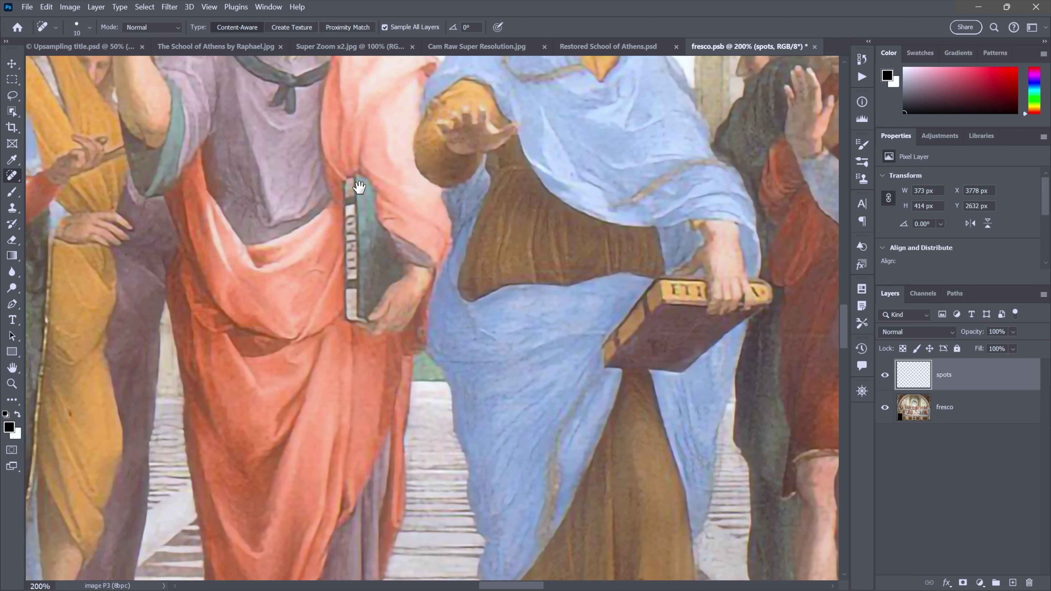
left_click_drag(148, 430, 486, 205)
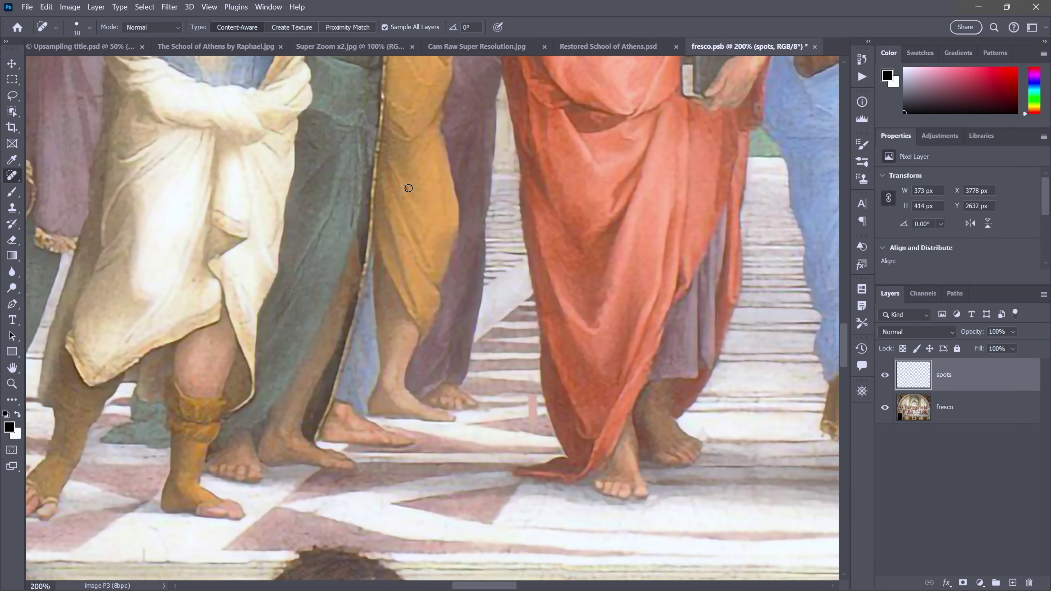
left_click(409, 190)
Remove the small dark grey patch from the pink robe beside the slate with a size 9 Remove tool.
mouse_move(331, 461)
left_mouse_down()
mouse_move(442, 253)
mouse_move(400, 158)
mouse_move(534, 121)
left_mouse_up()
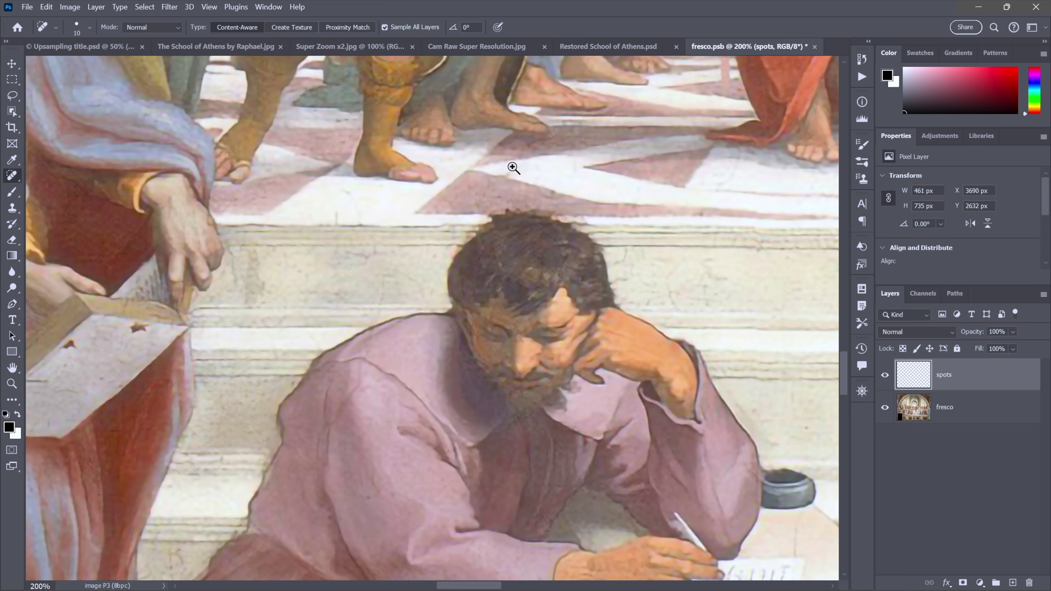
left_click(413, 321, "alt")
left_click(413, 321, "alt")
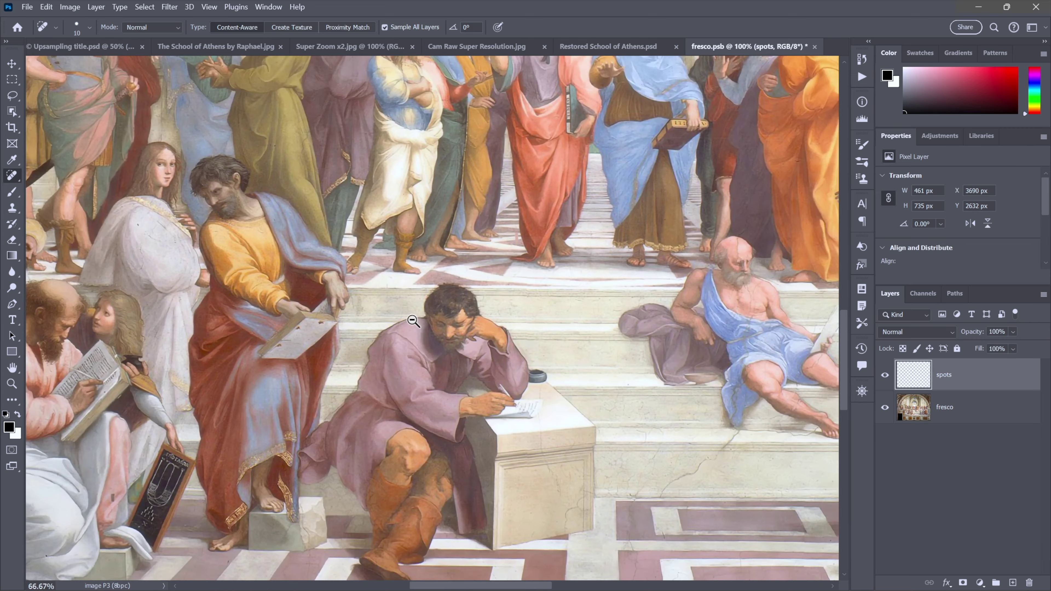
mouse_move(271, 464)
left_mouse_down()
mouse_move(501, 334)
mouse_move(501, 275)
left_mouse_up()
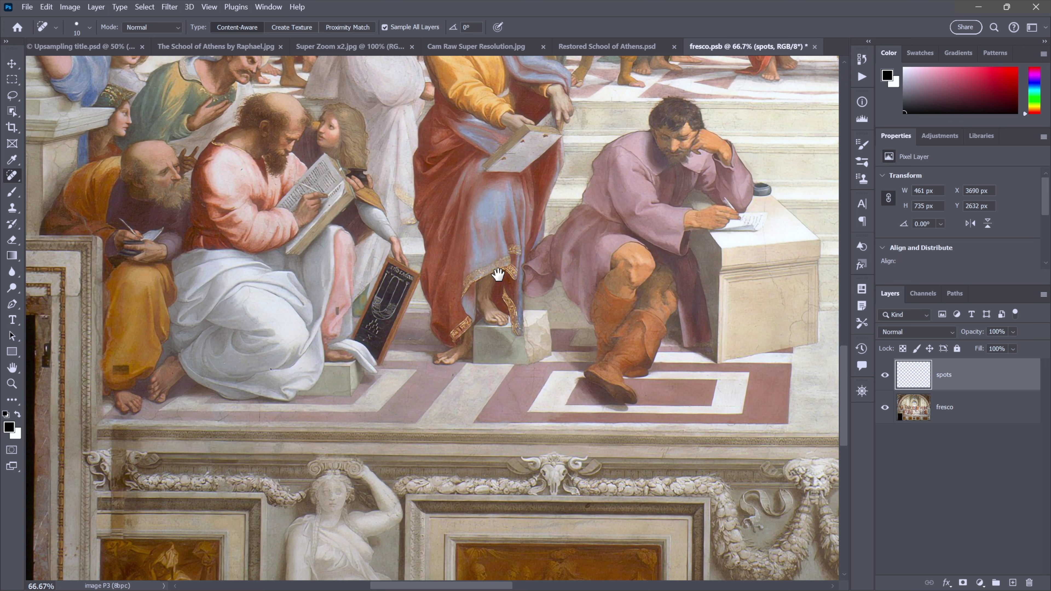
left_click(330, 205)
left_click(339, 320)
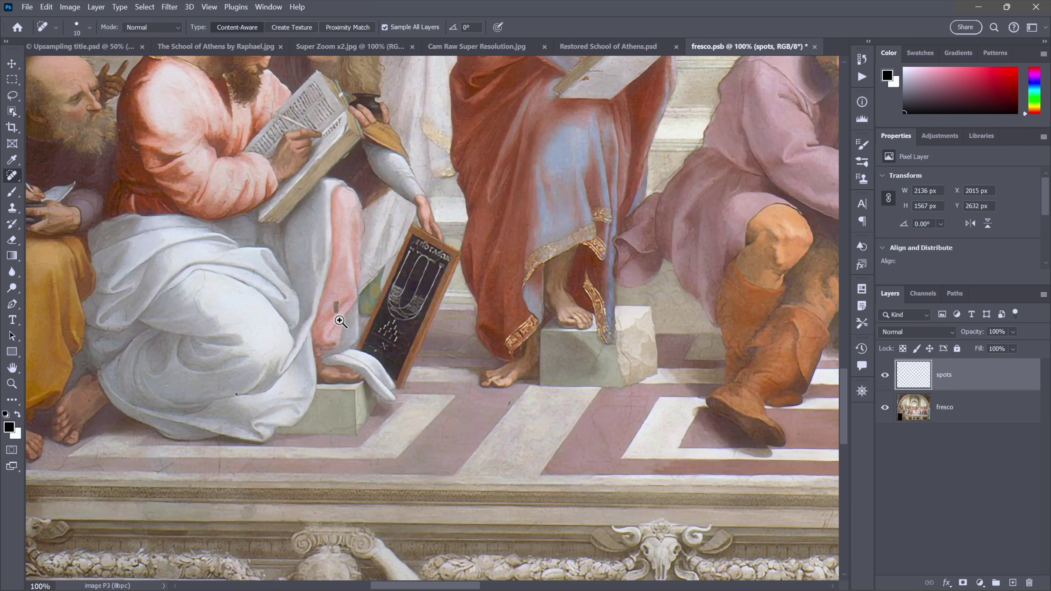
left_click(340, 320)
left_click(339, 321)
left_click_drag(327, 299, 365, 296)
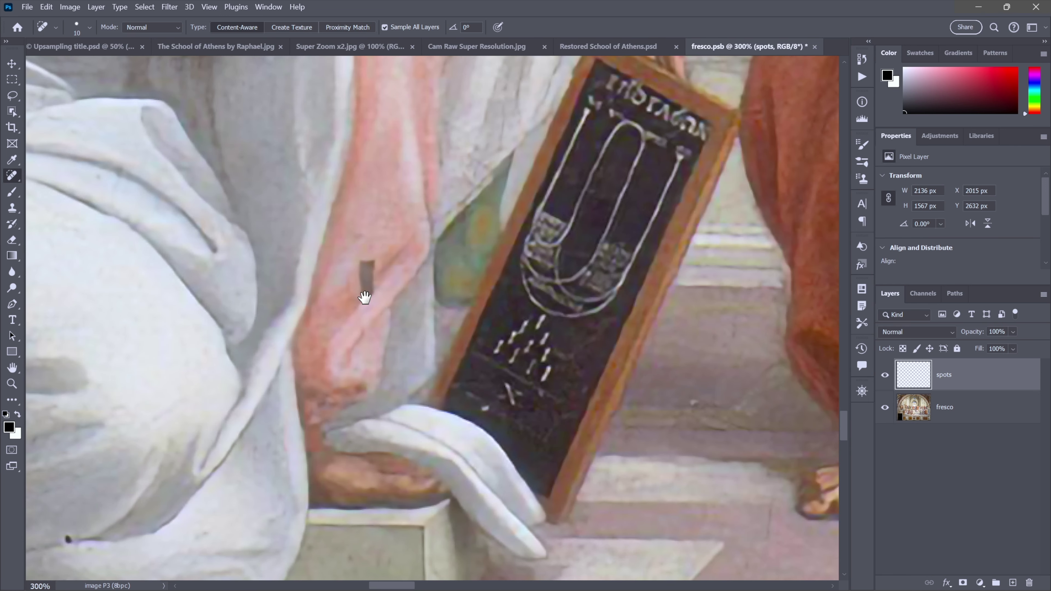
left_click(16, 178)
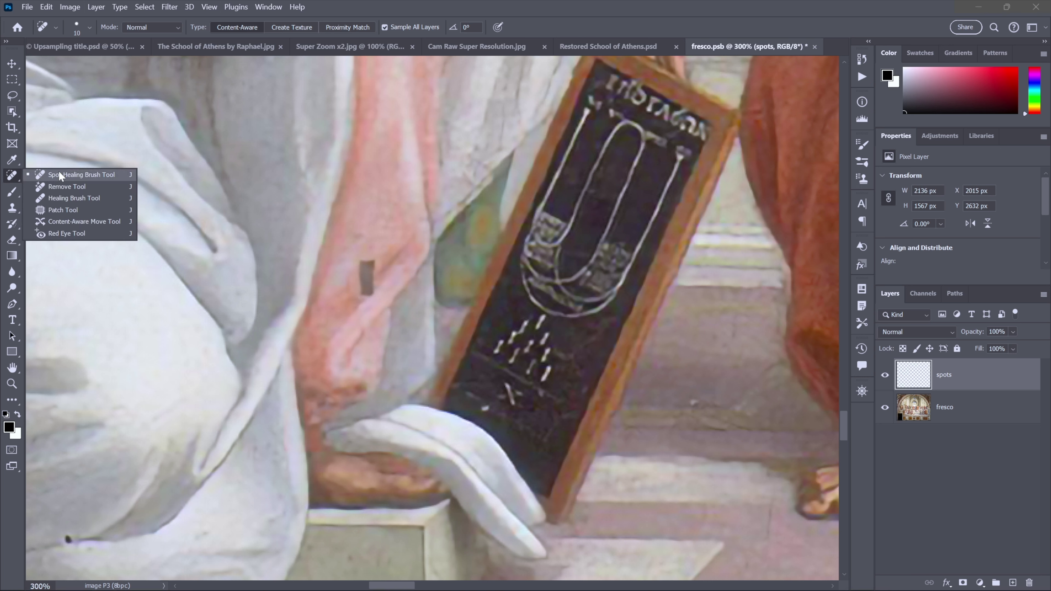
left_click(98, 186)
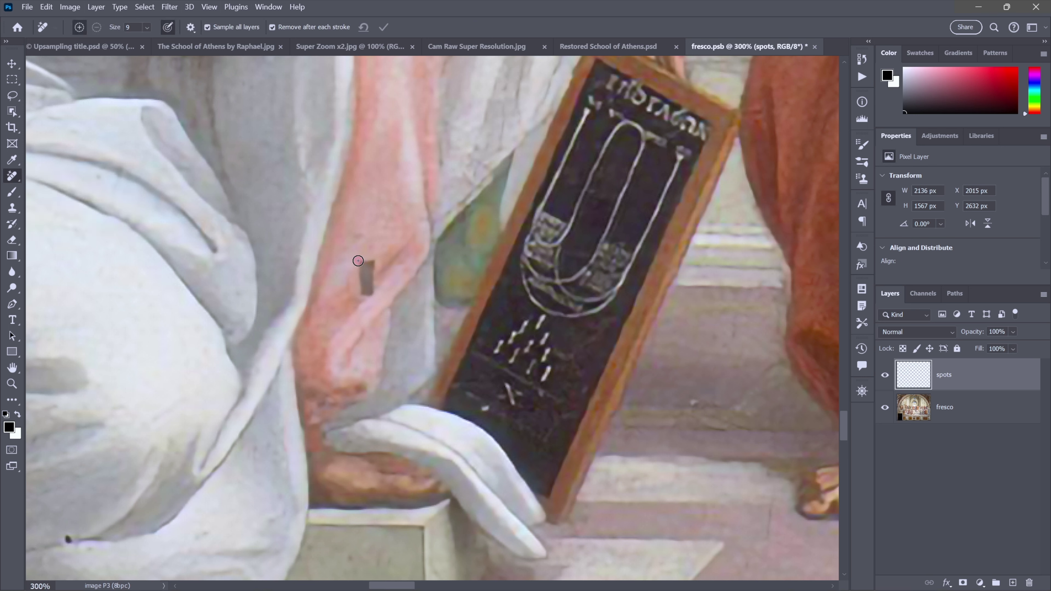
mouse_move(358, 261)
left_mouse_down()
mouse_move(374, 259)
mouse_move(376, 293)
mouse_move(357, 291)
mouse_move(359, 266)
left_mouse_up()
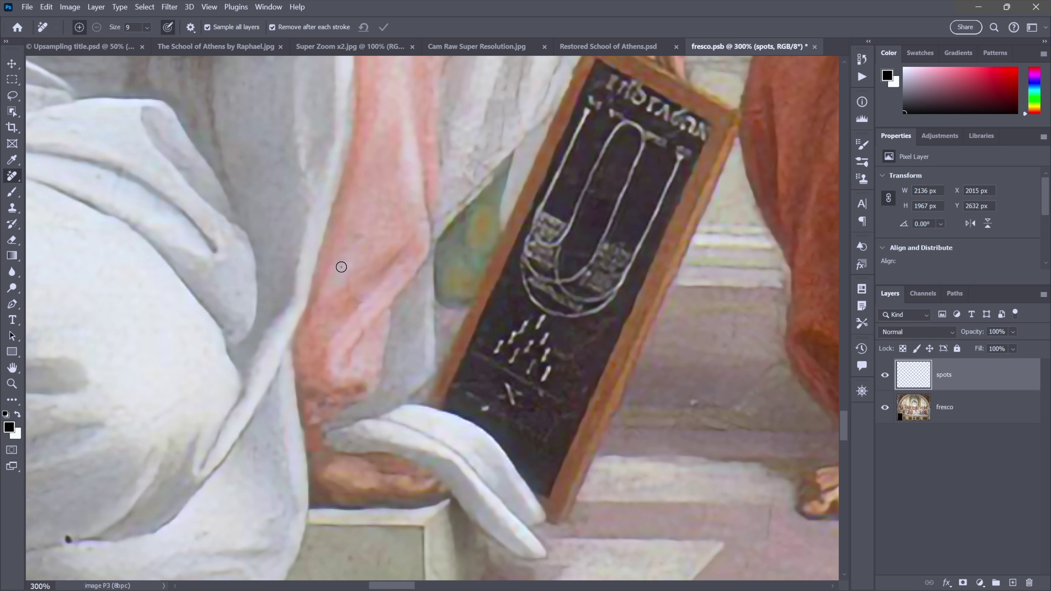
left_click_drag(360, 303, 375, 274)
Remove the dark spots from the white robe, the bare foot, the lower statue and the border beside the lower panel.
mouse_move(66, 537)
left_mouse_down()
mouse_move(68, 525)
mouse_move(603, 209)
mouse_move(625, 217)
mouse_move(588, 222)
left_mouse_up()
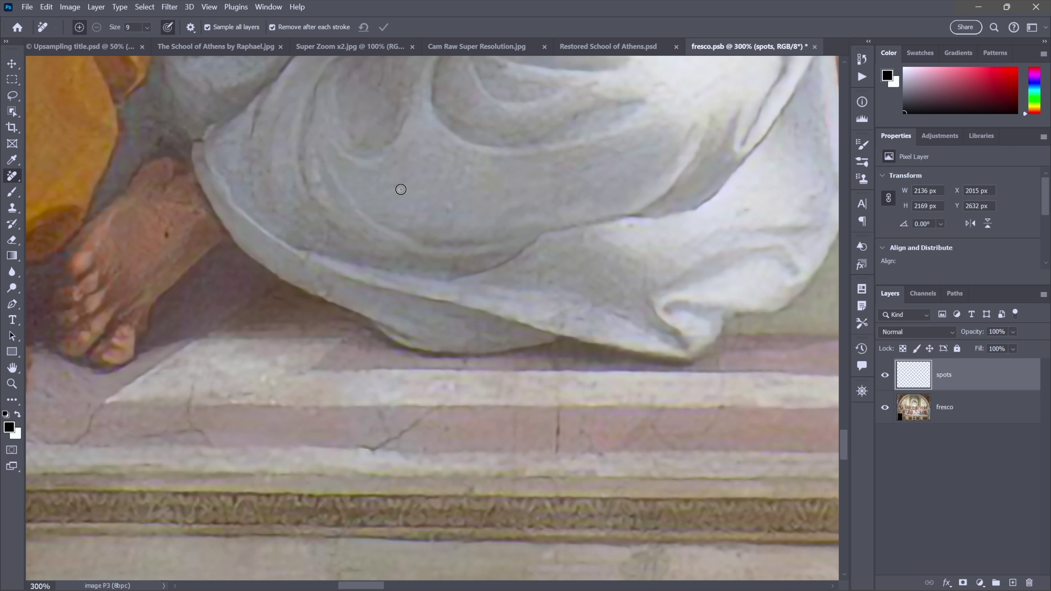
left_click(167, 234)
left_click(301, 425, "alt")
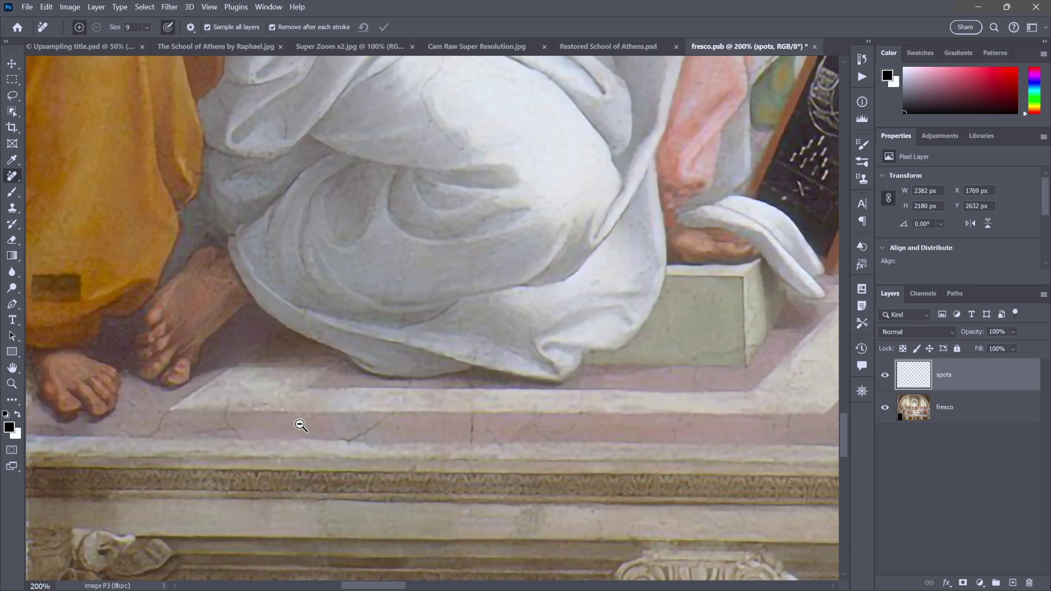
left_click(301, 425, "alt")
left_click_drag(301, 425, 343, 175)
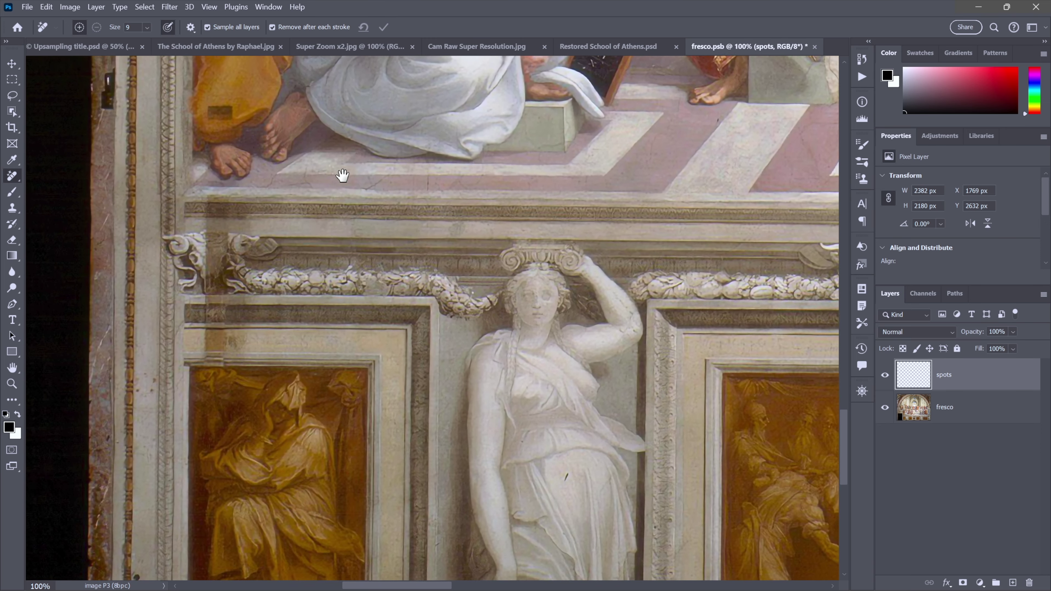
left_click_drag(375, 347, 450, 224)
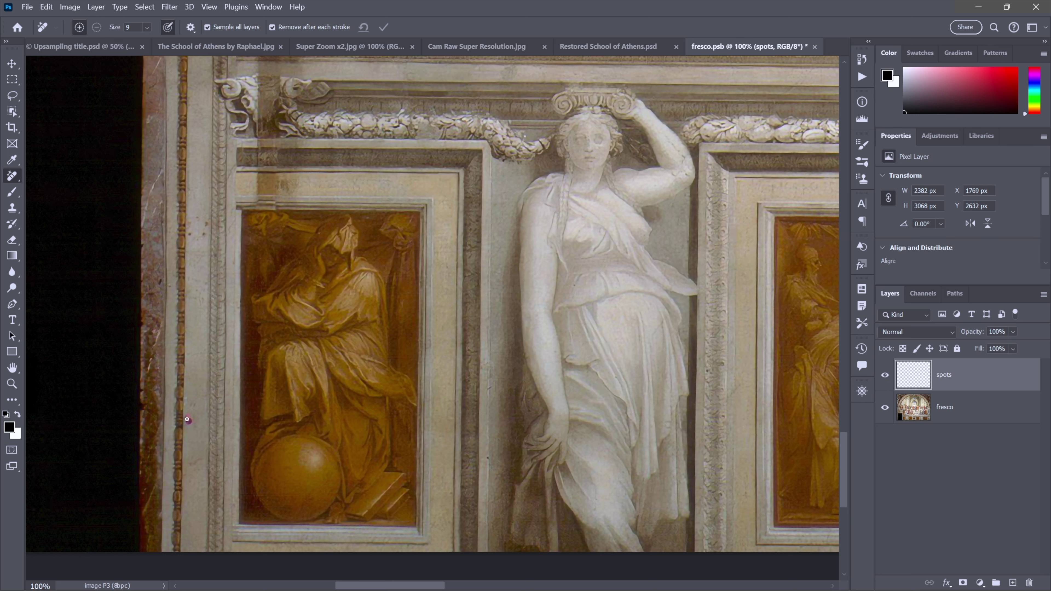
left_click_drag(189, 426, 189, 425)
Remove the dark square patch across the beaded lines of the grey arch band with a size 20 Remove tool.
left_click_drag(300, 136, 373, 376)
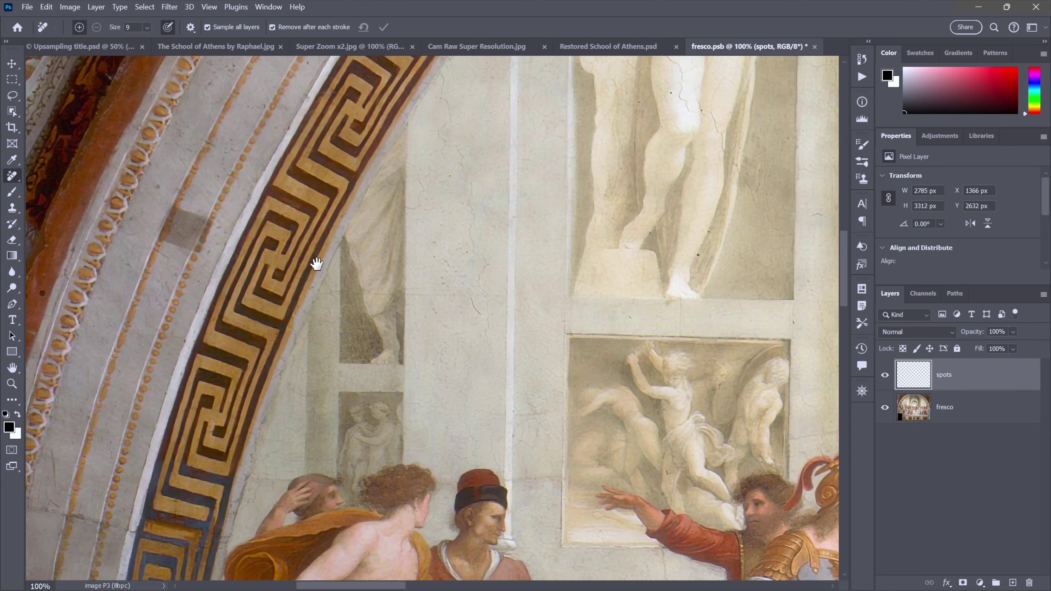
scroll(291, 291, "up", 1)
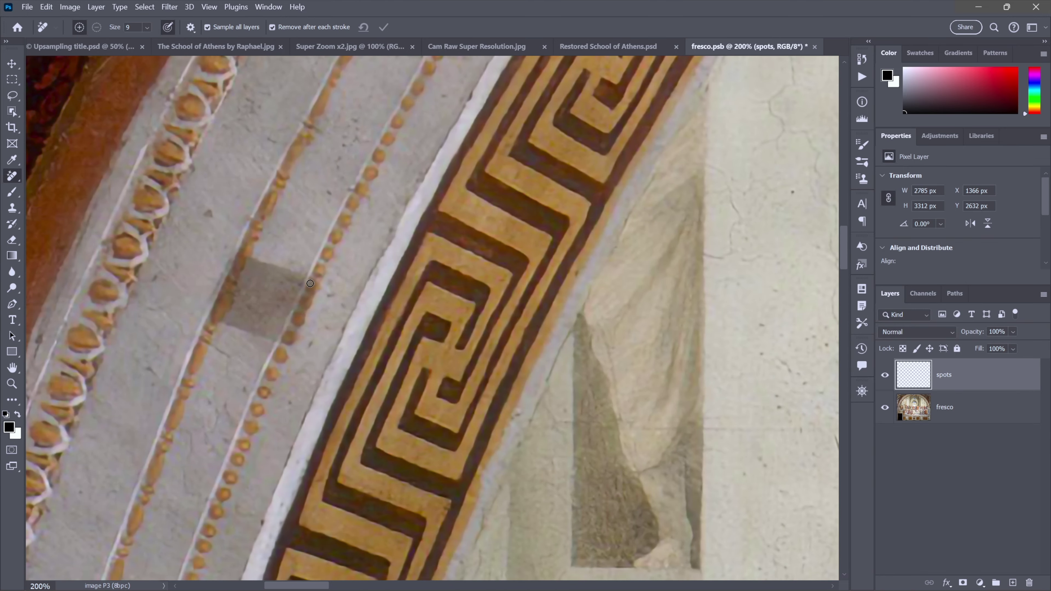
key("bracketright")
mouse_move(269, 268)
left_mouse_down()
mouse_move(235, 254)
mouse_move(206, 317)
mouse_move(290, 346)
mouse_move(320, 288)
left_mouse_up()
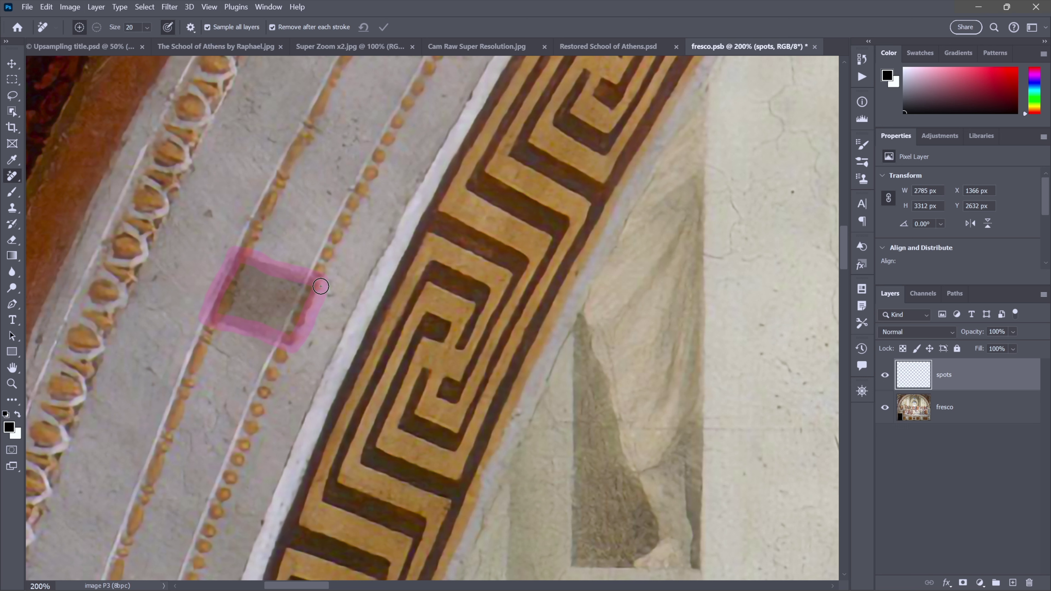
left_click_drag(321, 286, 301, 282)
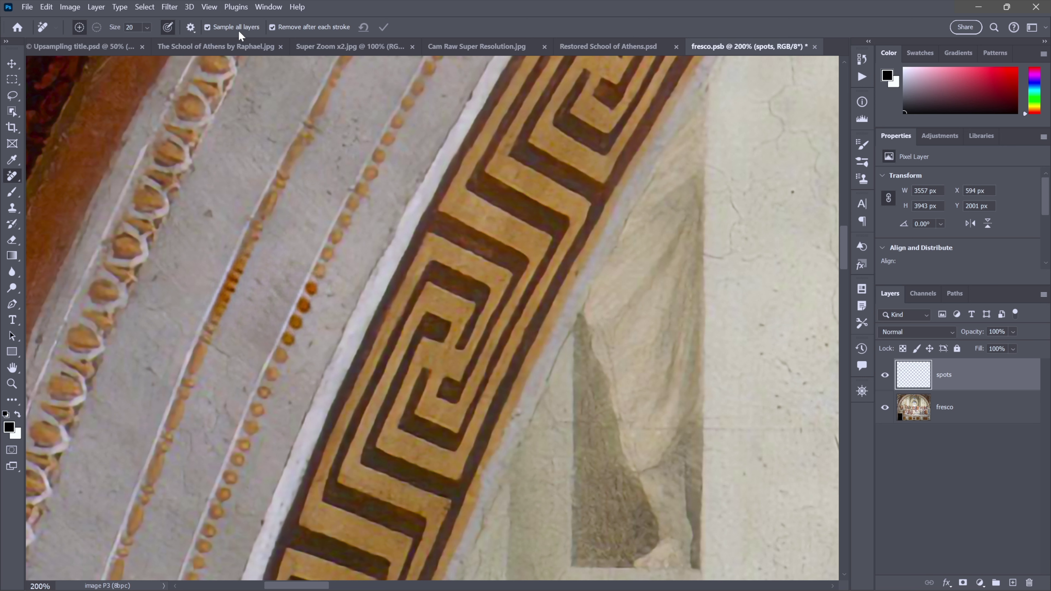
left_click(240, 320)
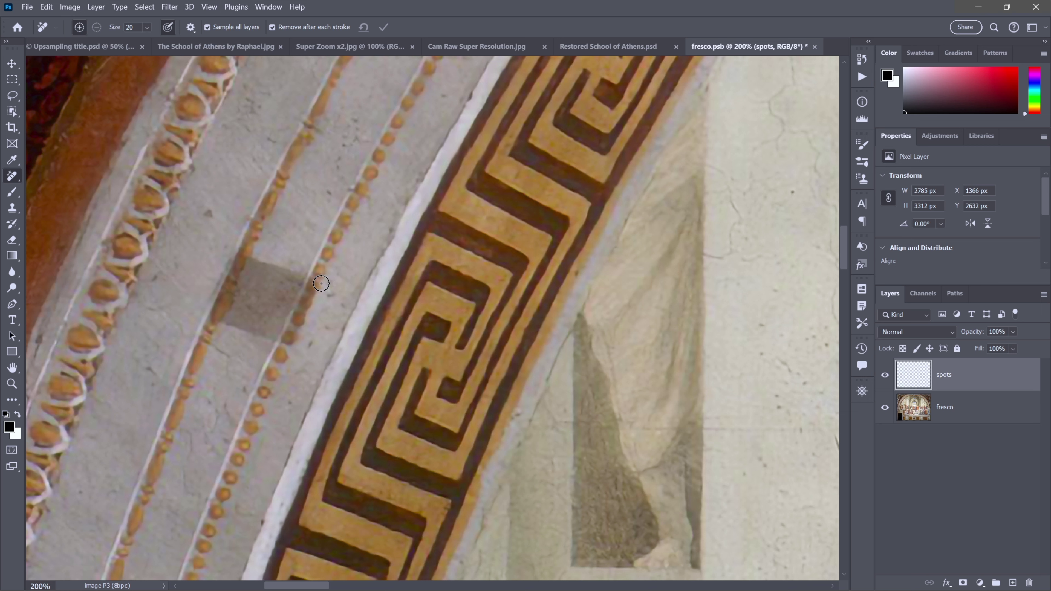
mouse_move(325, 284)
left_mouse_down()
mouse_move(243, 259)
mouse_move(221, 278)
mouse_move(208, 317)
mouse_move(275, 337)
mouse_move(319, 294)
left_mouse_up()
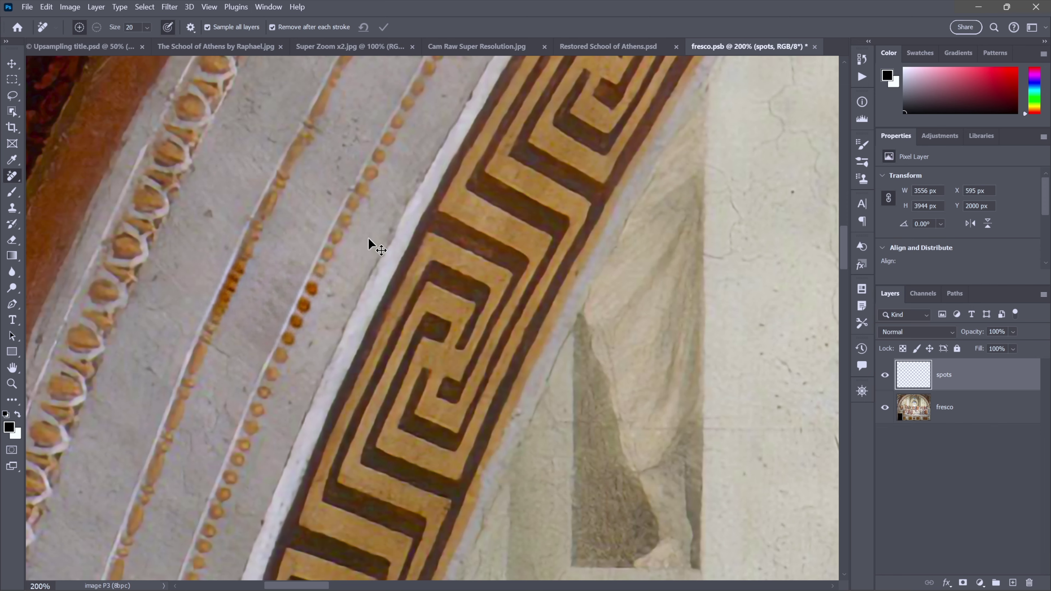
Close the fresco.psb smart object contents, saving the changes.
key("ctrl+0")
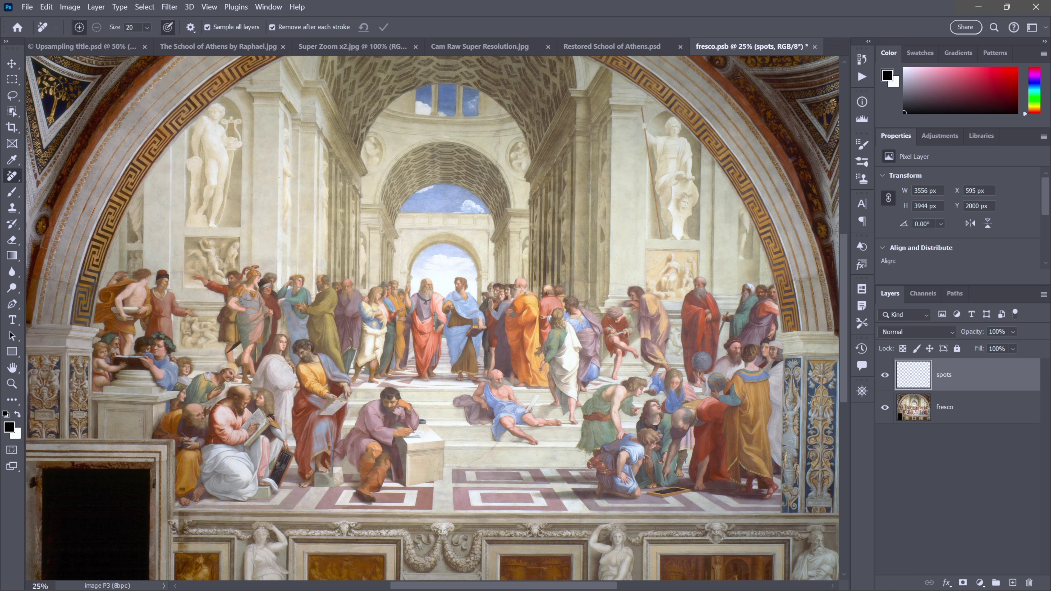
left_click(814, 46)
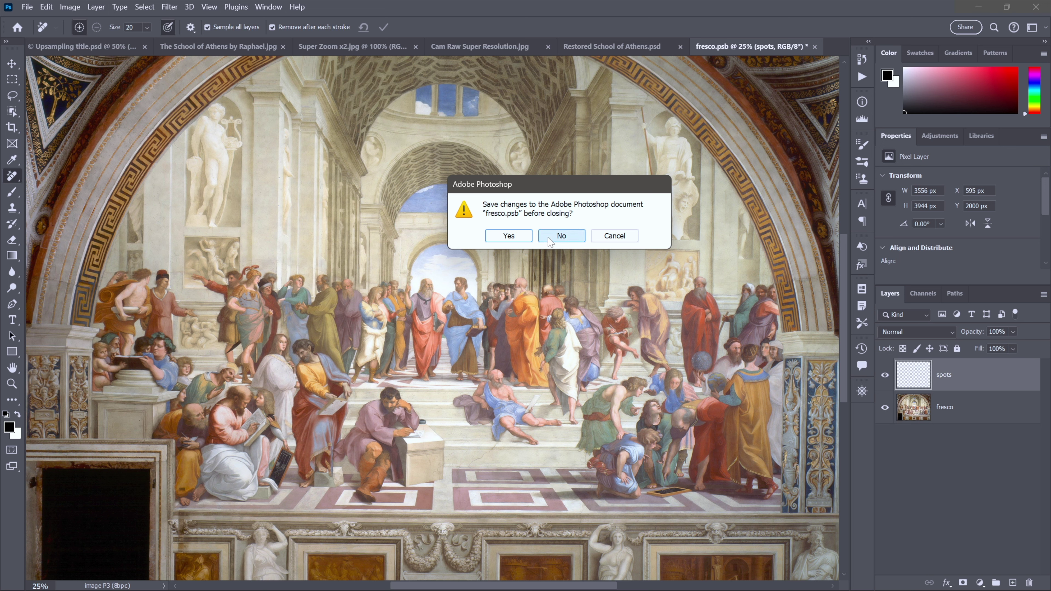
left_click(523, 241)
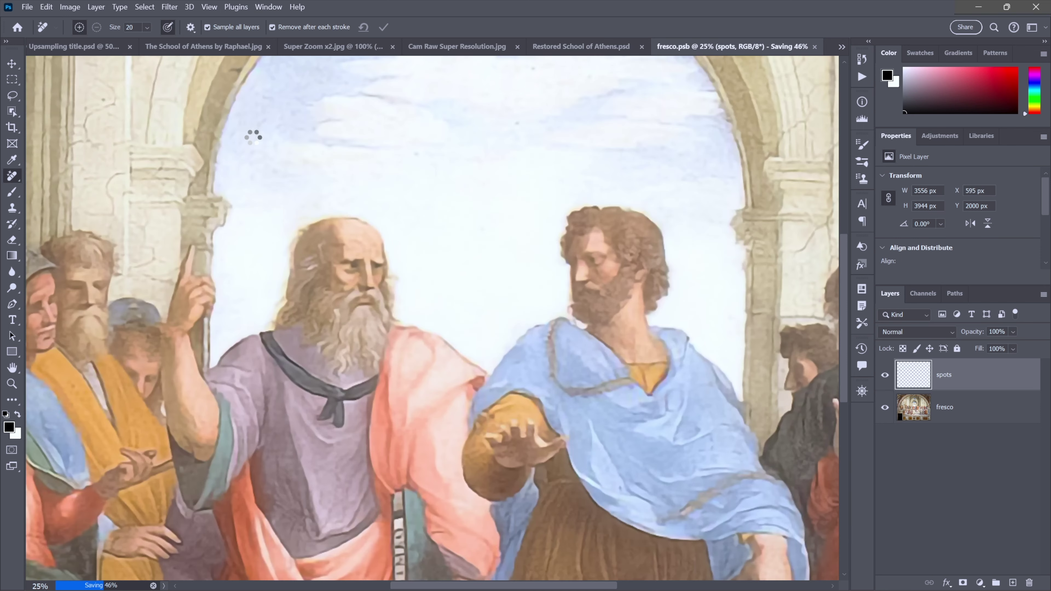
Examine the repaired arch area in The School of Athens by Raphael.jpg and compare it before and after the smart object update.
left_click_drag(125, 145, 420, 476)
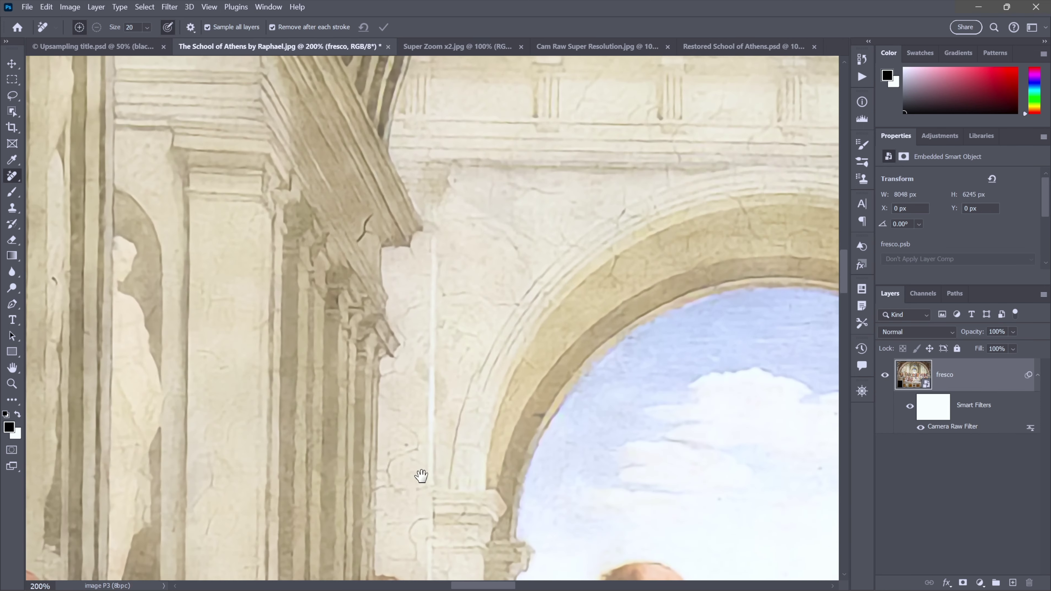
left_click_drag(294, 282, 343, 390)
scroll(334, 356, "down", 6)
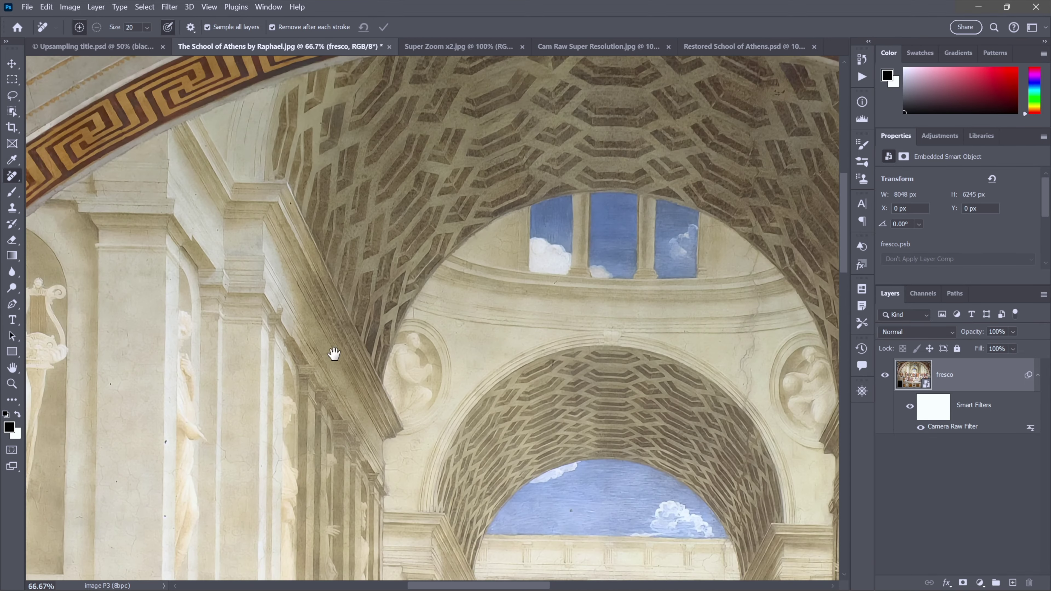
left_click_drag(334, 354, 483, 149)
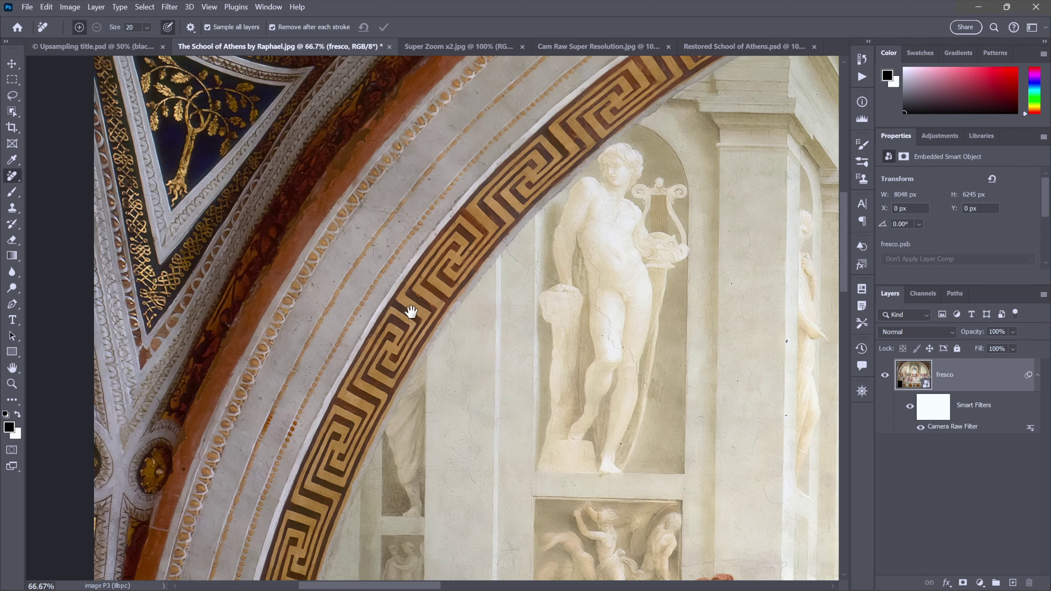
left_click_drag(328, 425, 413, 341)
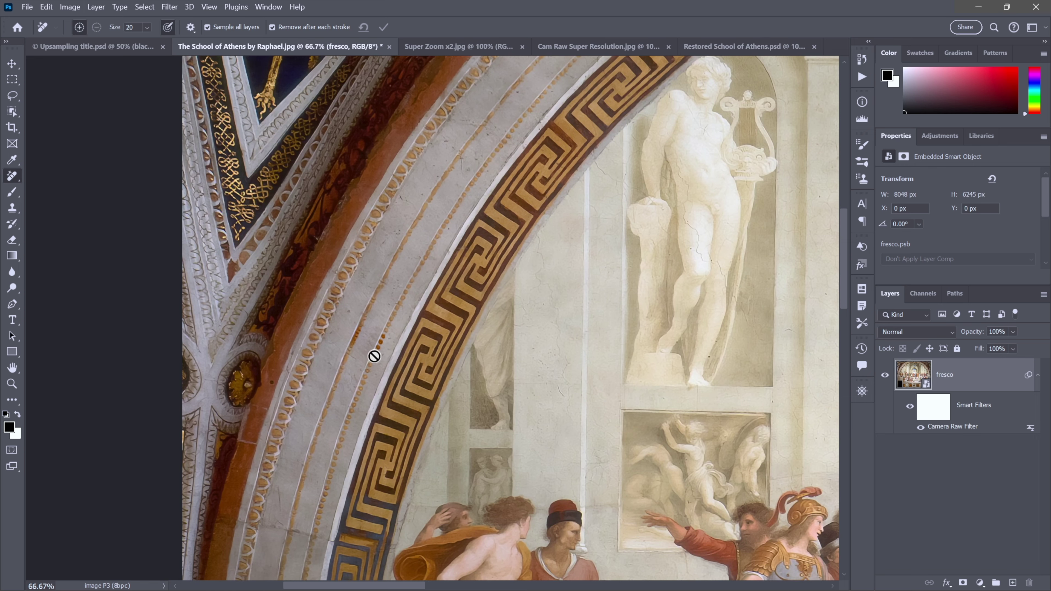
key("ctrl+z")
key("ctrl+shift+z")
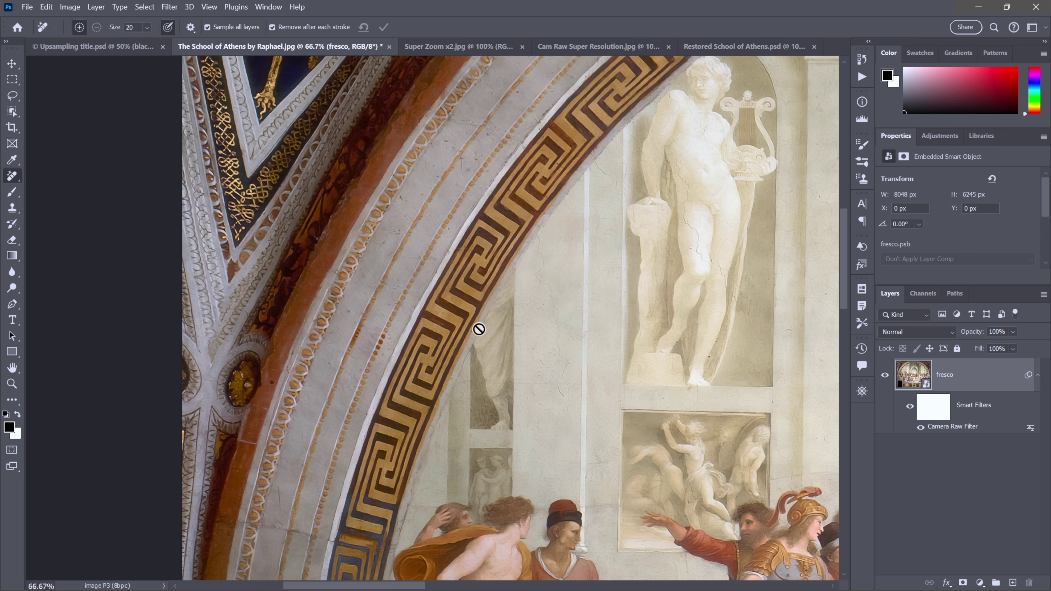